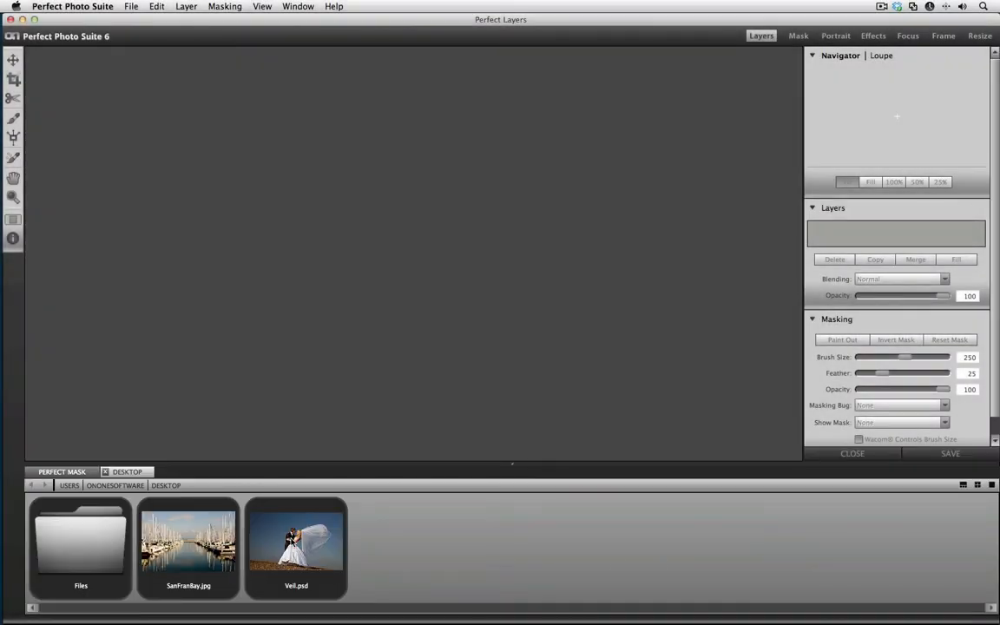
Open Veil.psd from the Desktop folder and look through its Background copy, Layer 2 and backup layers
double_click(278, 535)
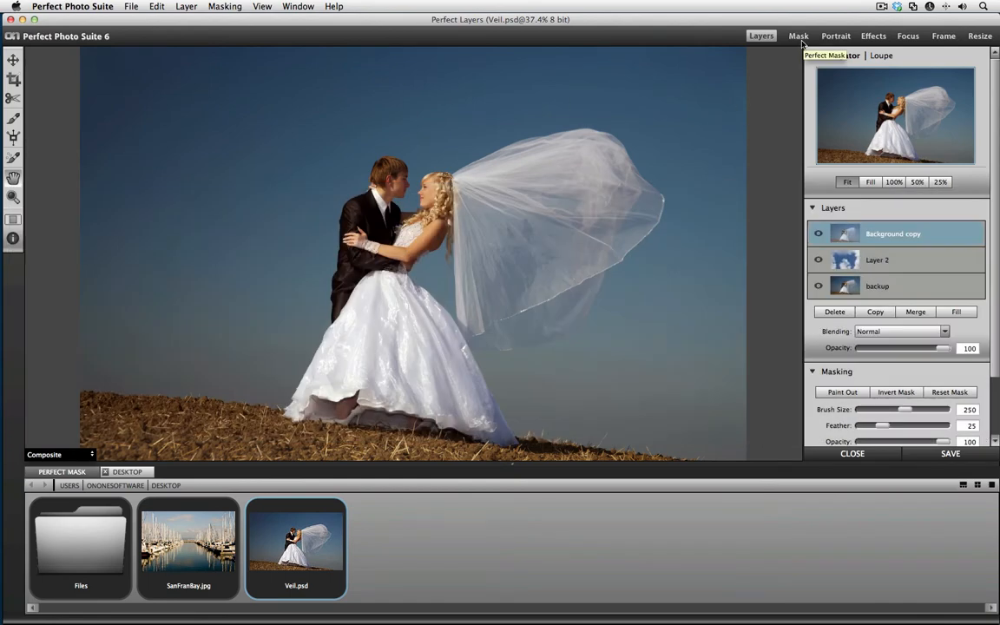
click(887, 260)
click(903, 233)
click(907, 260)
click(896, 280)
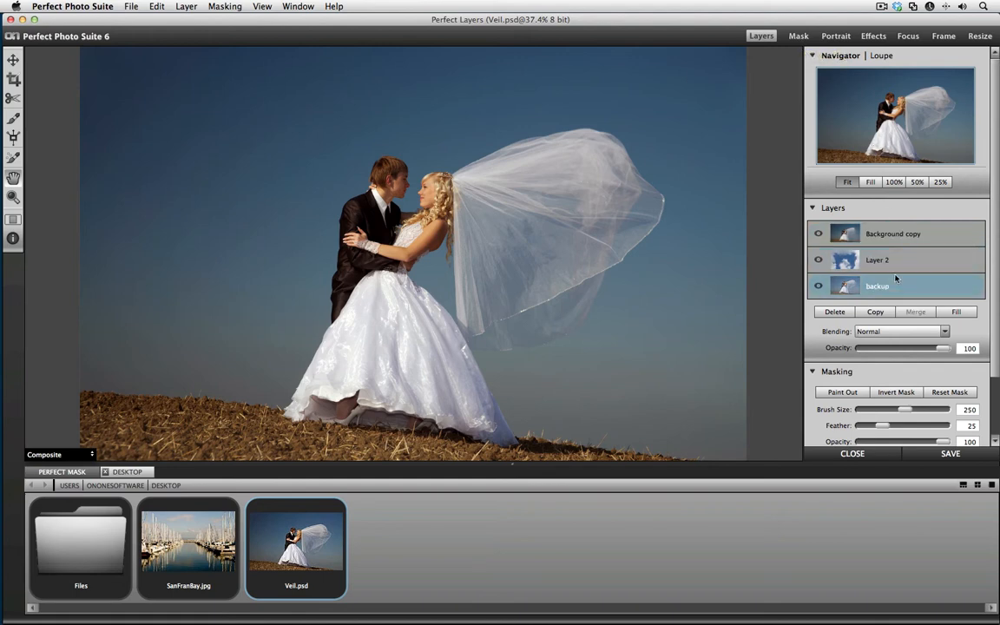
click(886, 261)
click(894, 283)
click(885, 263)
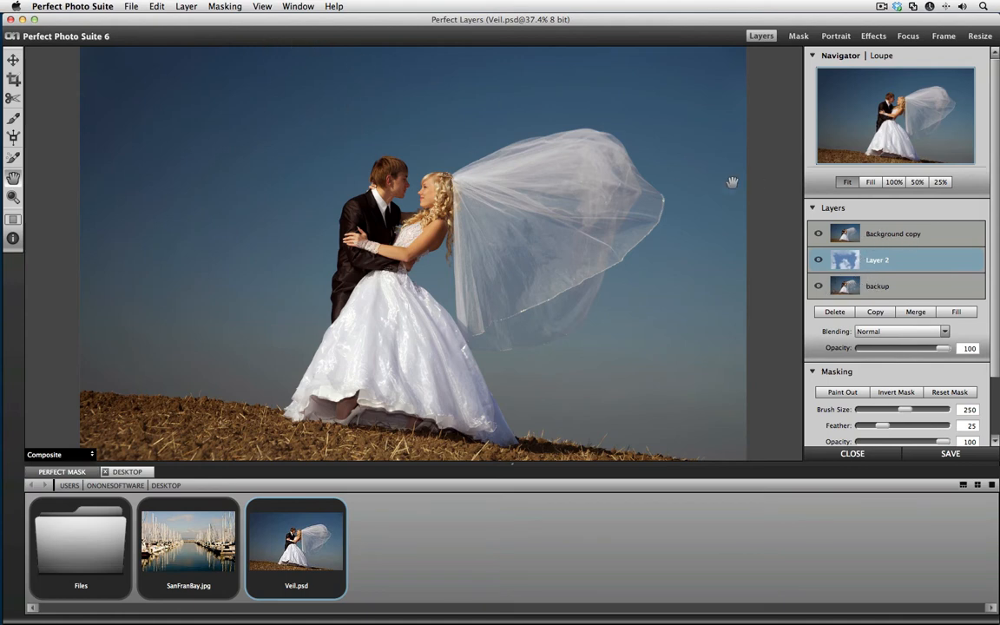
Look at the included background folders in the browser, and return to the Desktop folder
click(130, 6)
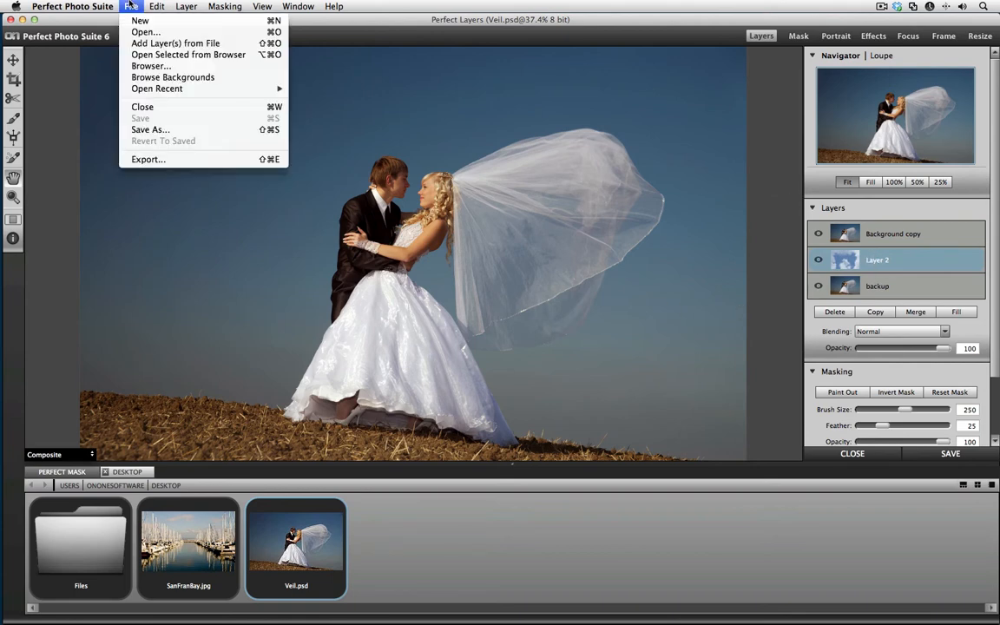
click(149, 76)
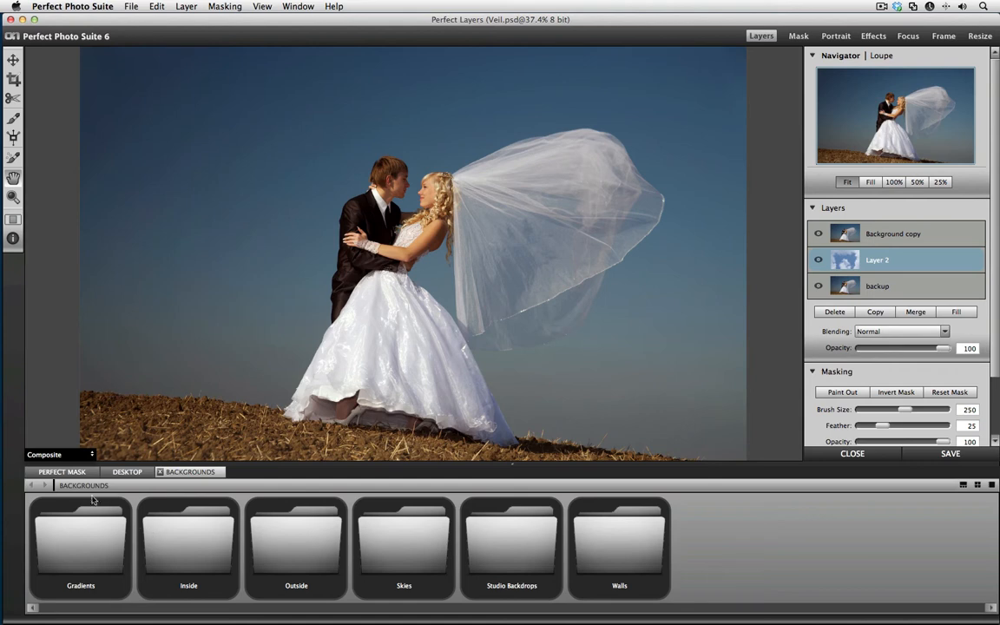
click(62, 472)
click(127, 472)
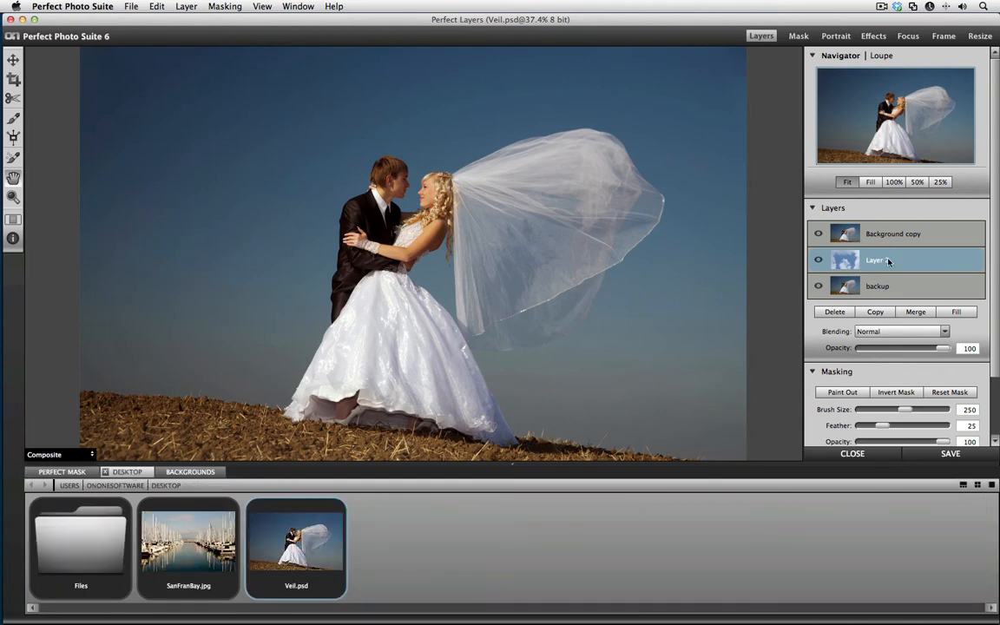
Select the Background copy layer above the cloud layer and open it in Perfect Mask
mouse_move(887, 260)
mouse_down()
mouse_move(887, 231)
mouse_move(897, 259)
mouse_up()
click(894, 235)
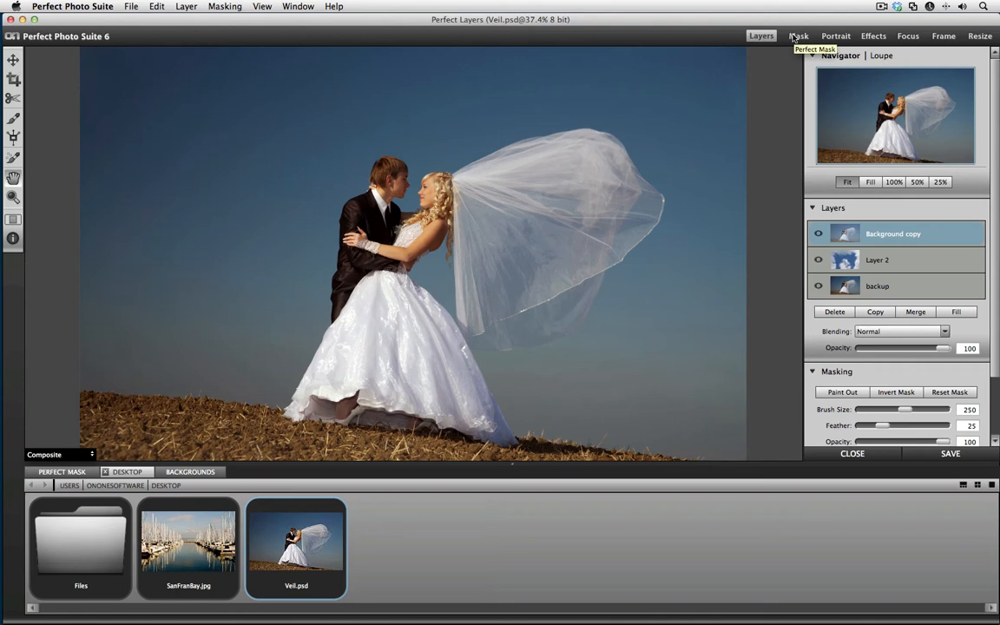
click(873, 260)
click(900, 237)
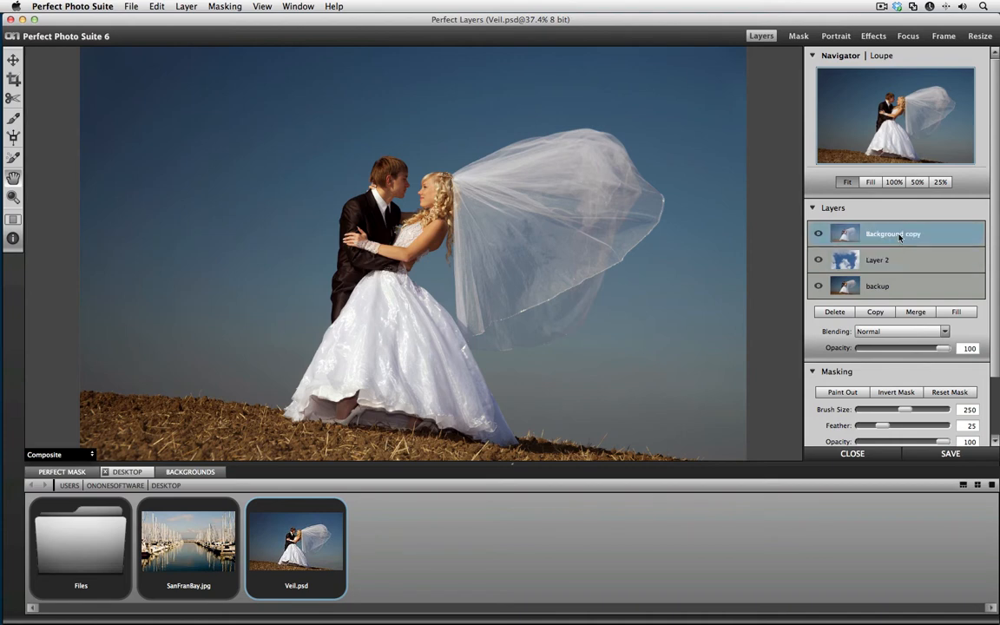
click(796, 37)
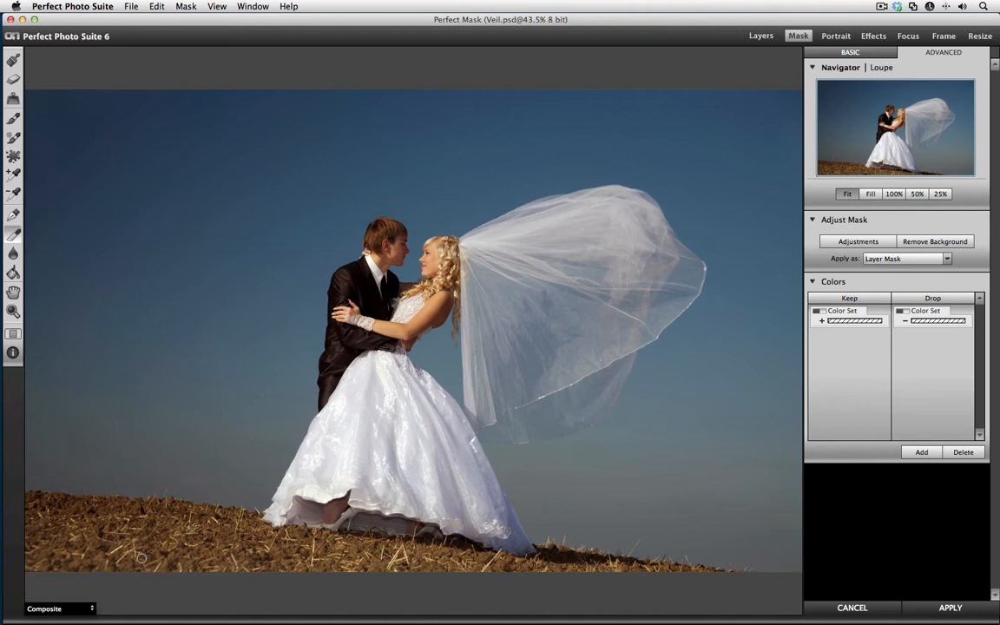
Set the mask preview to White, and look at the Basic tool set before returning to Advanced
click(50, 610)
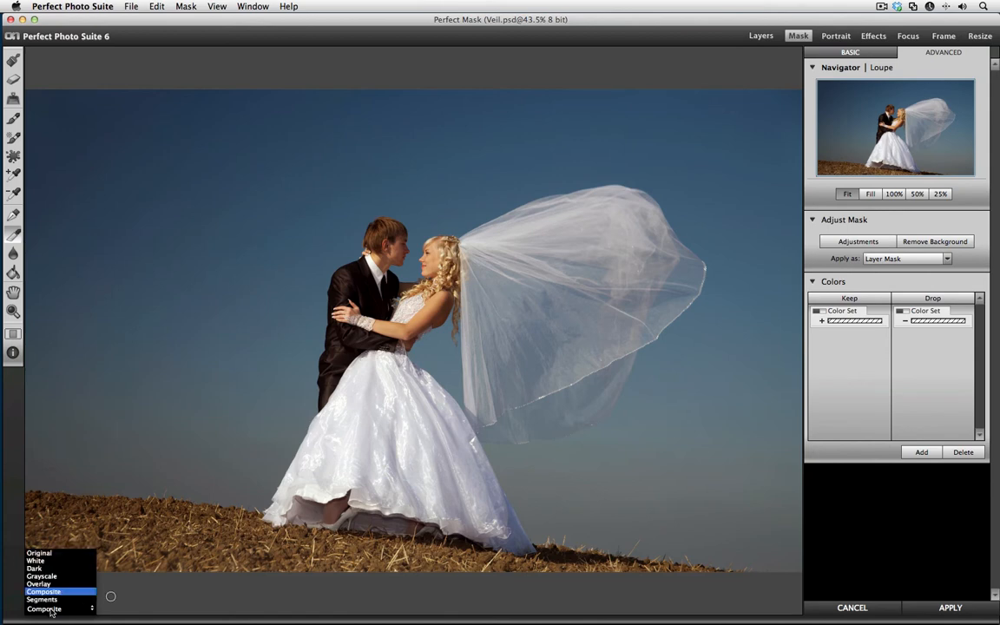
click(51, 562)
click(50, 608)
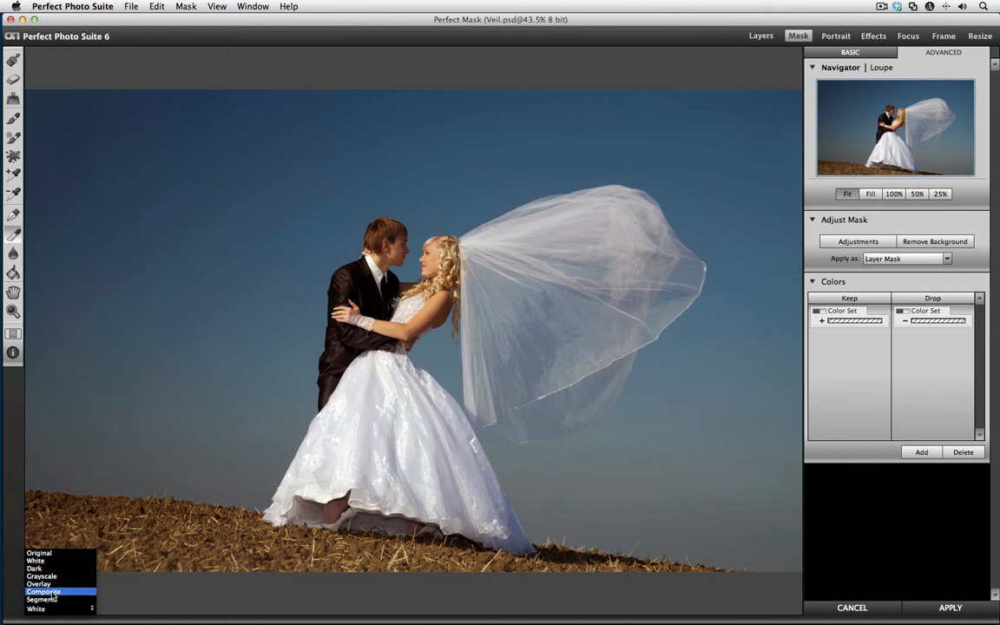
click(154, 447)
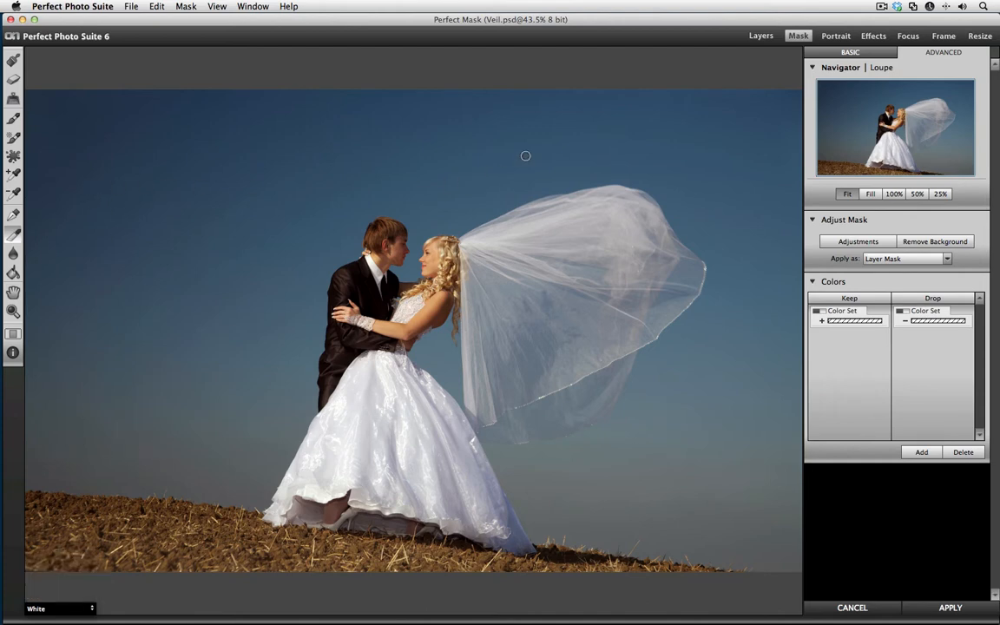
click(853, 53)
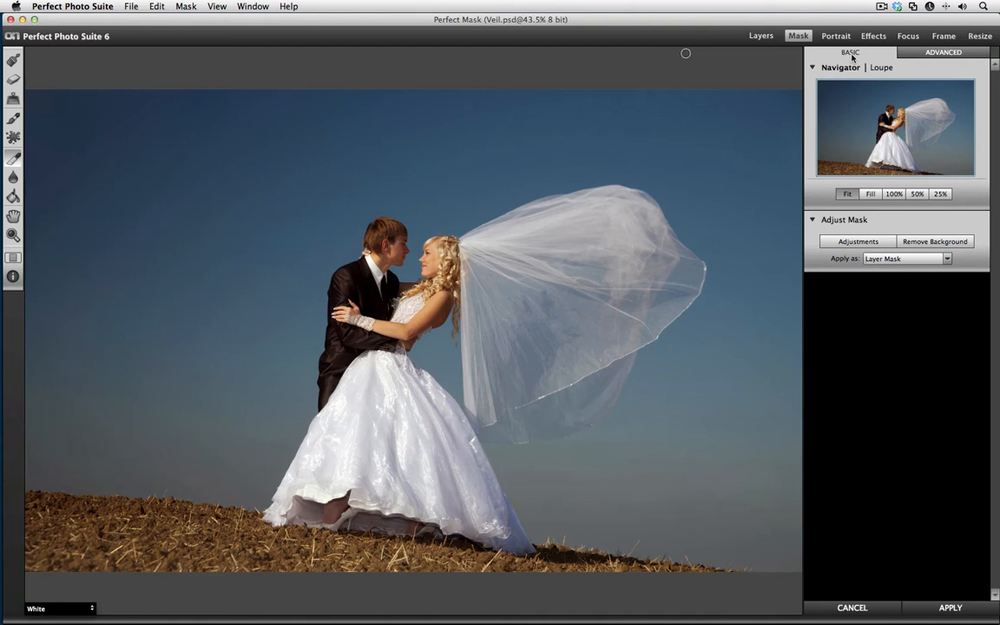
click(967, 52)
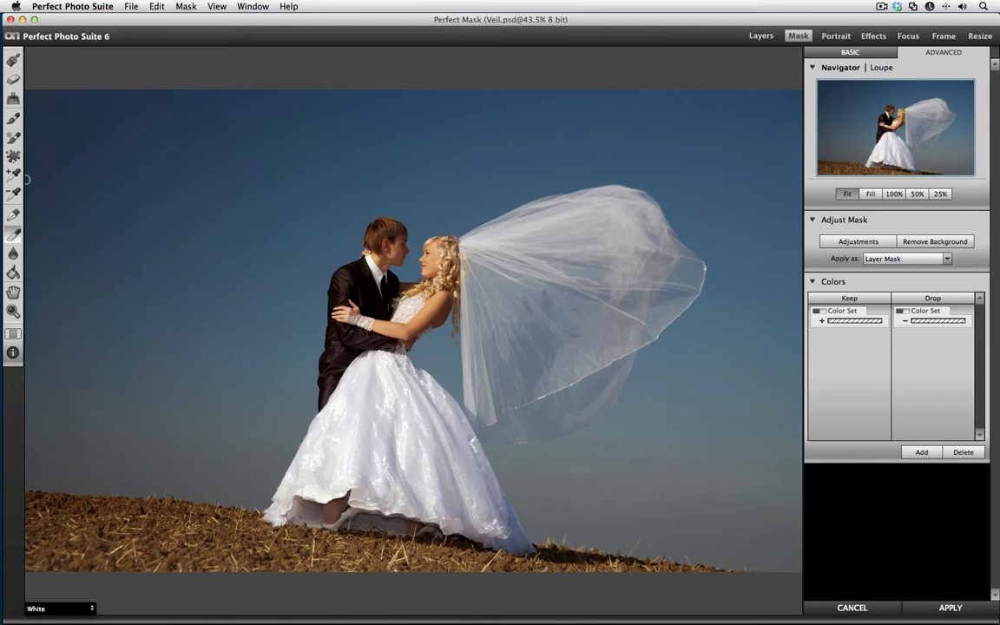
Choose the Drop Brush, show its inspector, and place it over the image beside the wedding dress
click(12, 233)
click(13, 80)
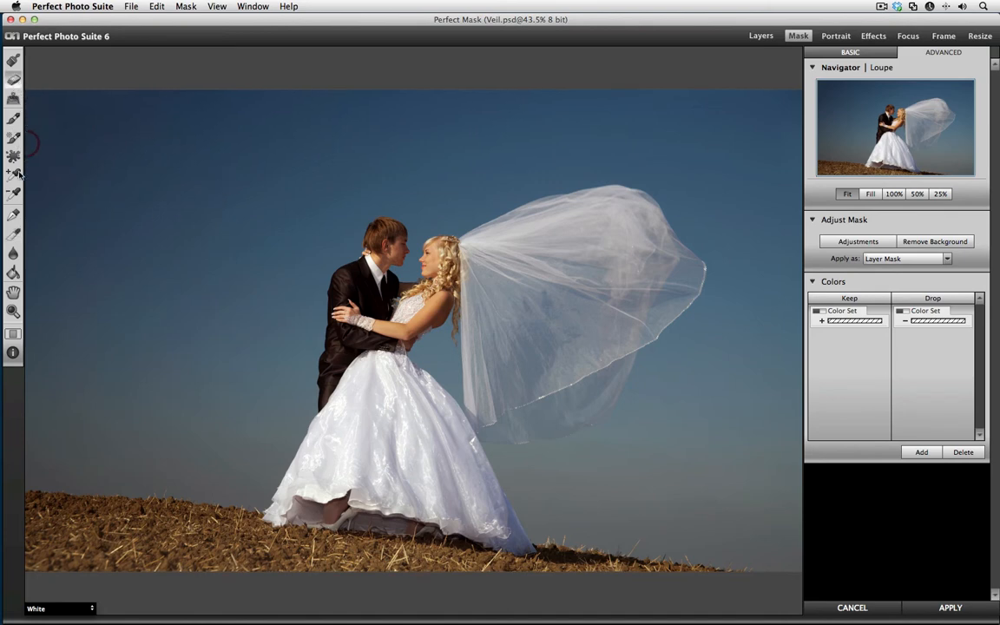
click(13, 353)
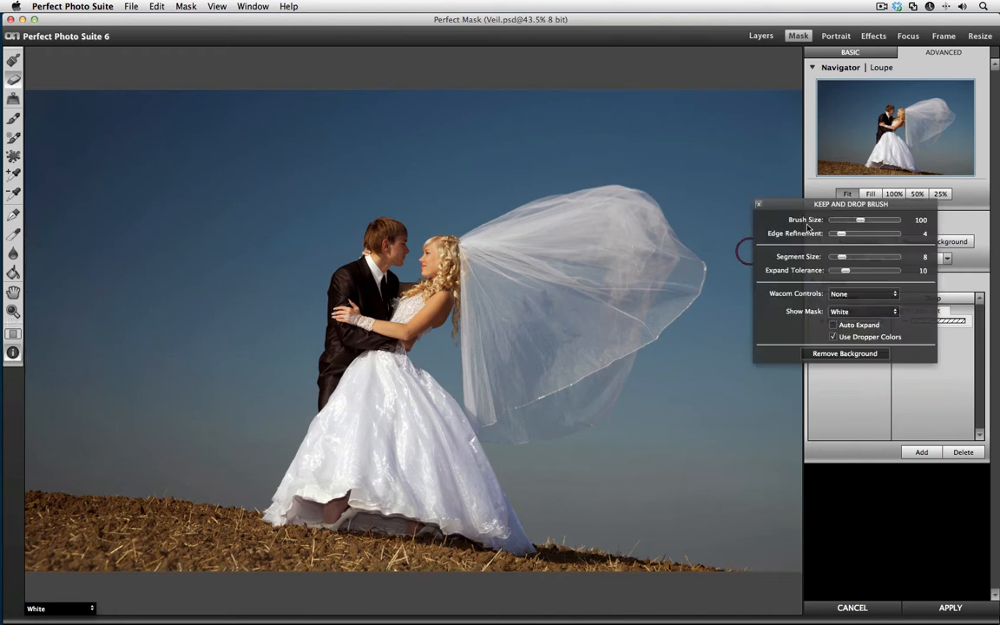
mouse_move(822, 205)
mouse_down()
mouse_move(227, 282)
mouse_move(155, 310)
mouse_up()
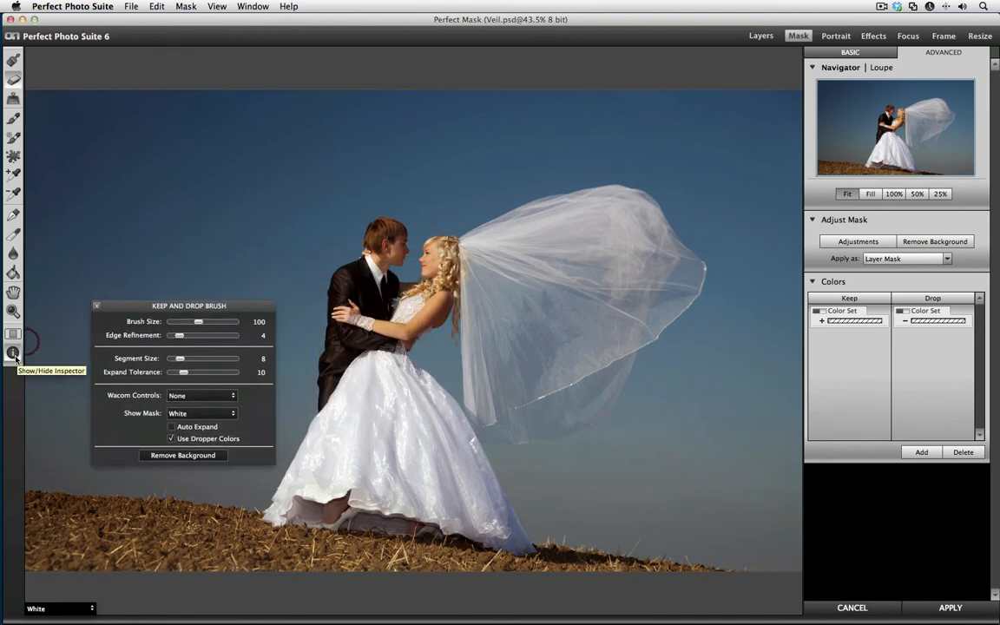
mouse_move(205, 311)
mouse_down()
mouse_move(633, 342)
mouse_move(876, 378)
mouse_move(918, 429)
mouse_up()
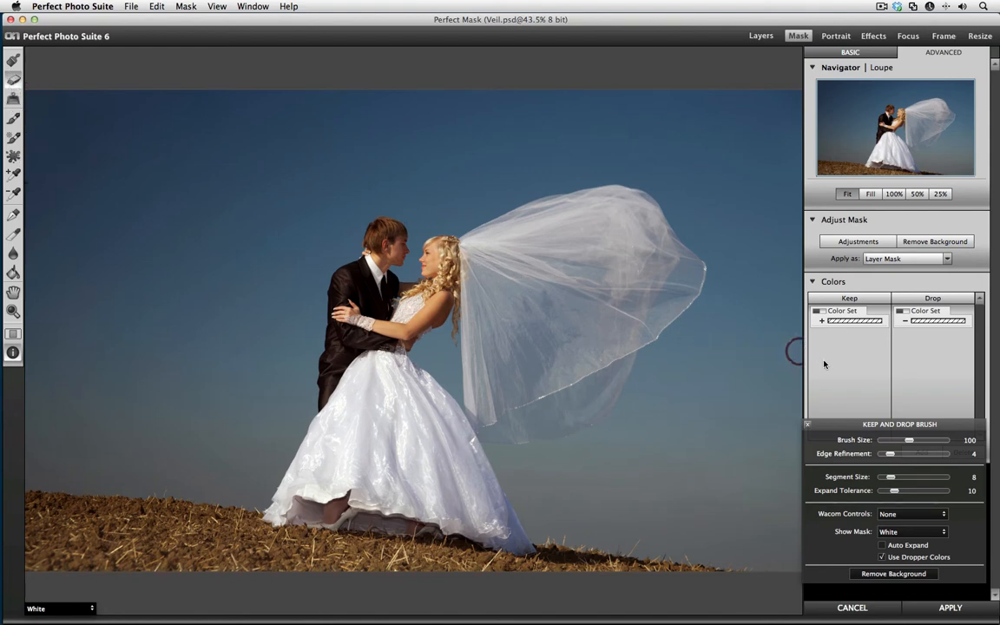
mouse_move(877, 425)
mouse_down()
mouse_move(665, 415)
mouse_move(882, 435)
mouse_up()
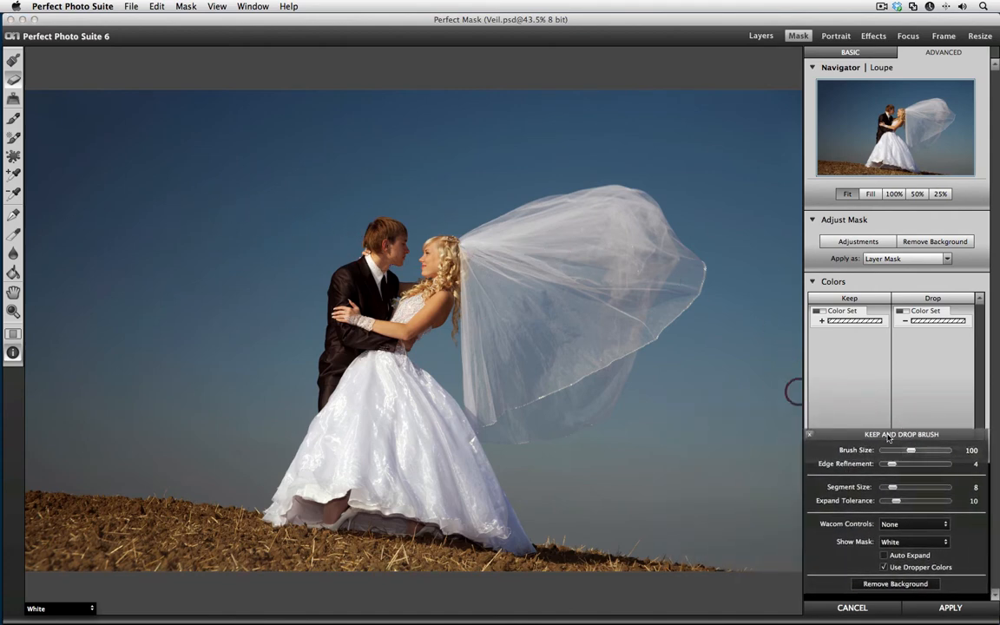
drag(894, 435, 682, 365)
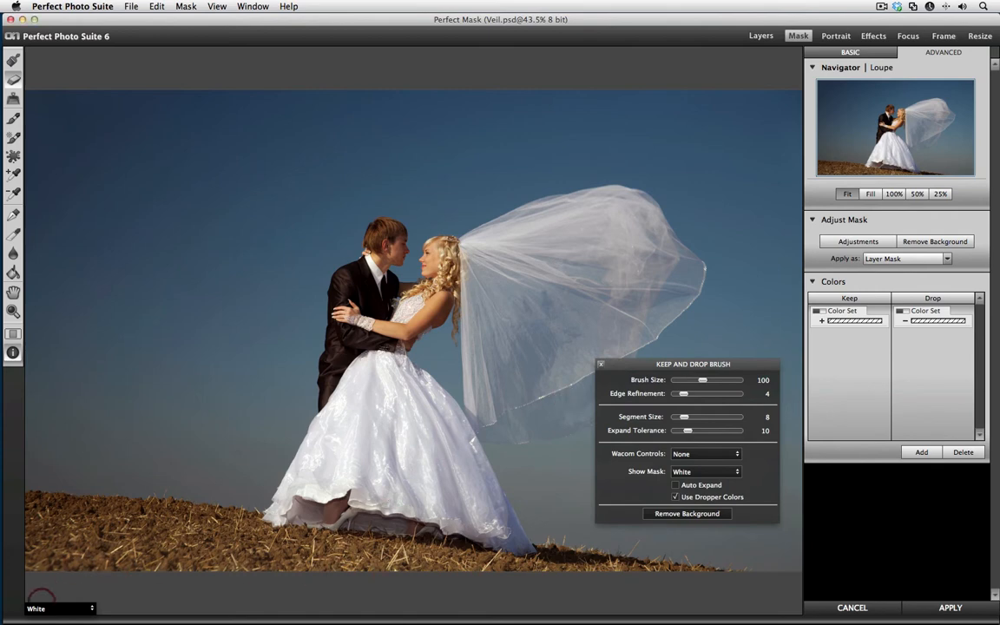
Preview the photo as Segments and set the brush's Segment Size to 2
click(39, 608)
click(41, 599)
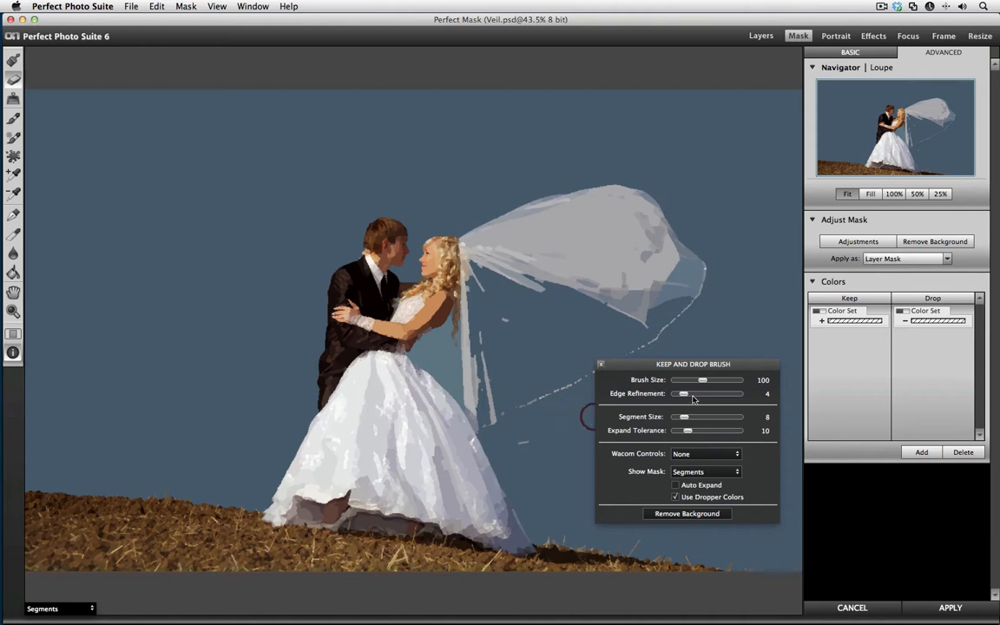
drag(685, 419, 677, 419)
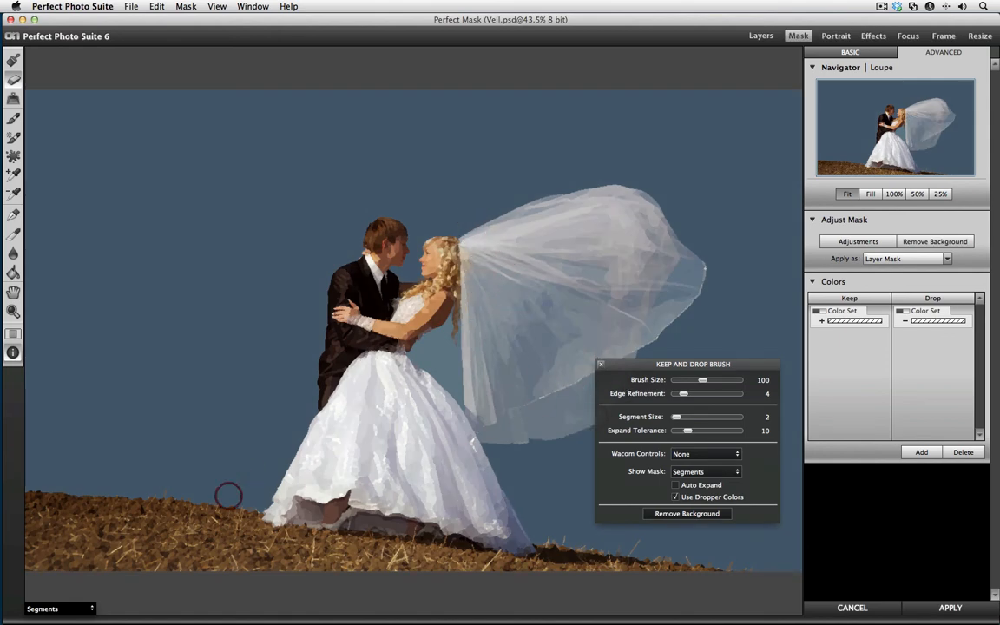
Switch the preview to Composite and brush a vertical stroke through the blue sky beside the groom to drop the sky
click(59, 608)
click(62, 596)
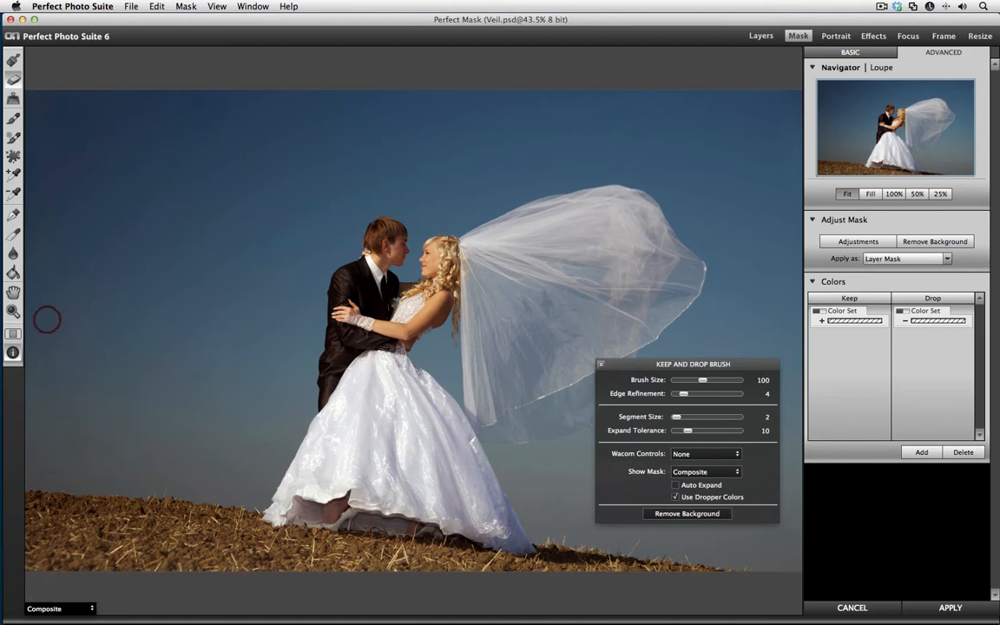
mouse_move(118, 450)
mouse_down()
mouse_move(113, 369)
mouse_move(132, 126)
mouse_up()
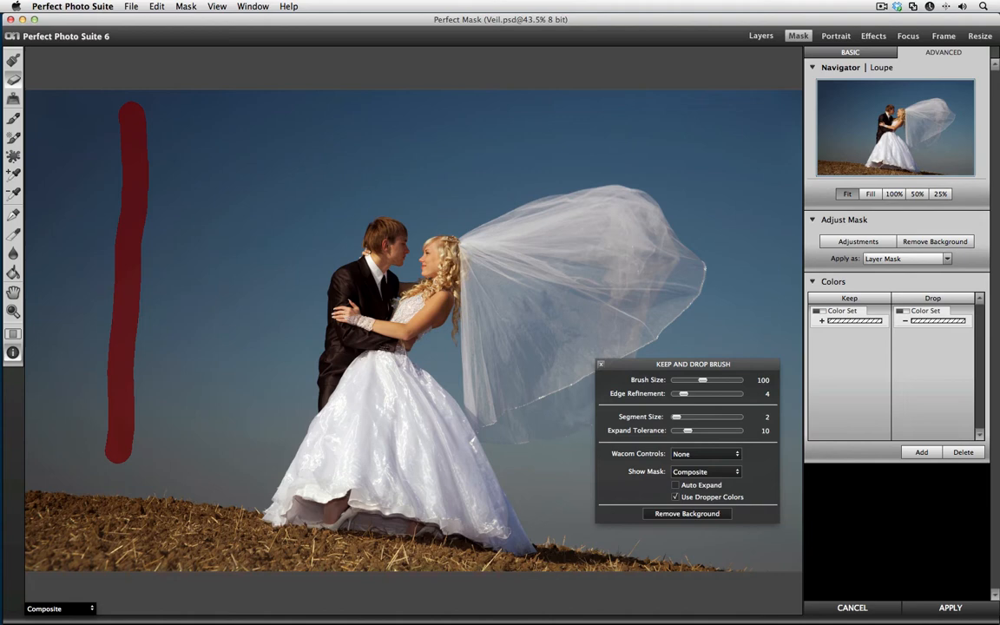
key(super+z)
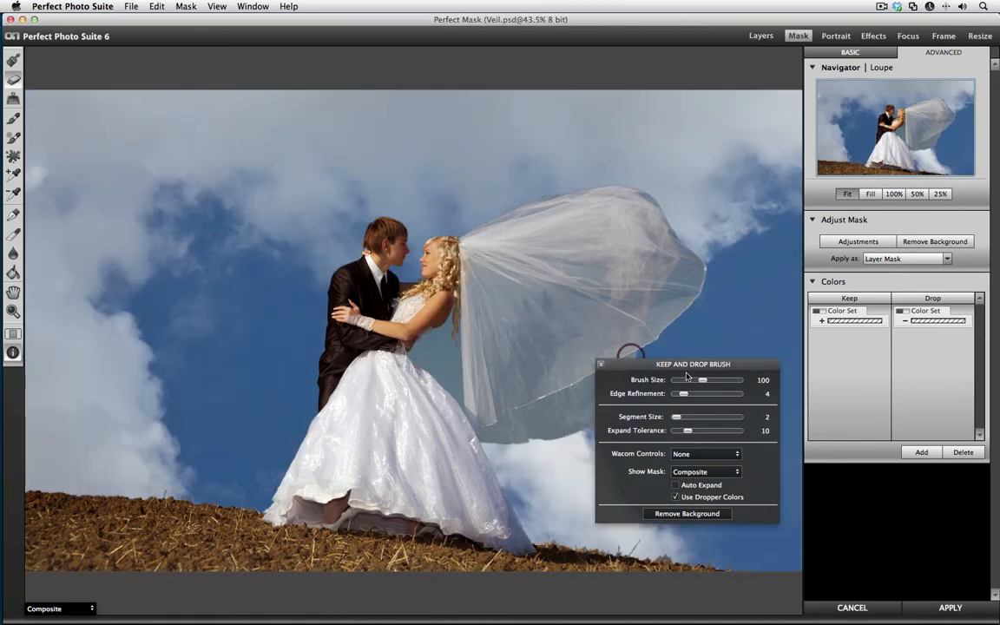
Move the brush inspector off the image, choose the Magic Brush, and set its brush size to 250
mouse_move(689, 365)
mouse_down()
mouse_move(741, 373)
mouse_move(897, 435)
mouse_up()
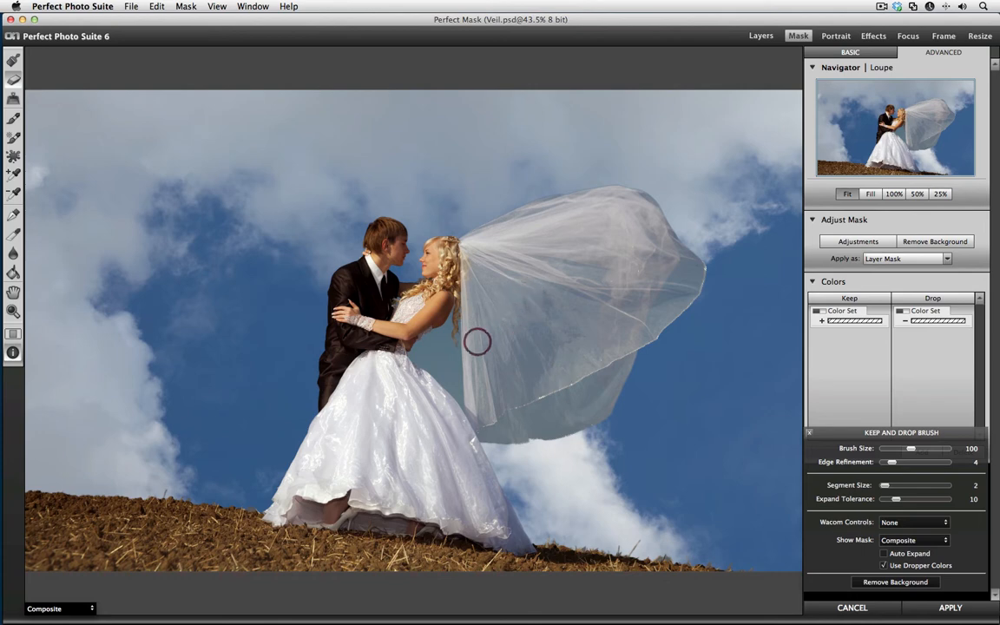
click(14, 138)
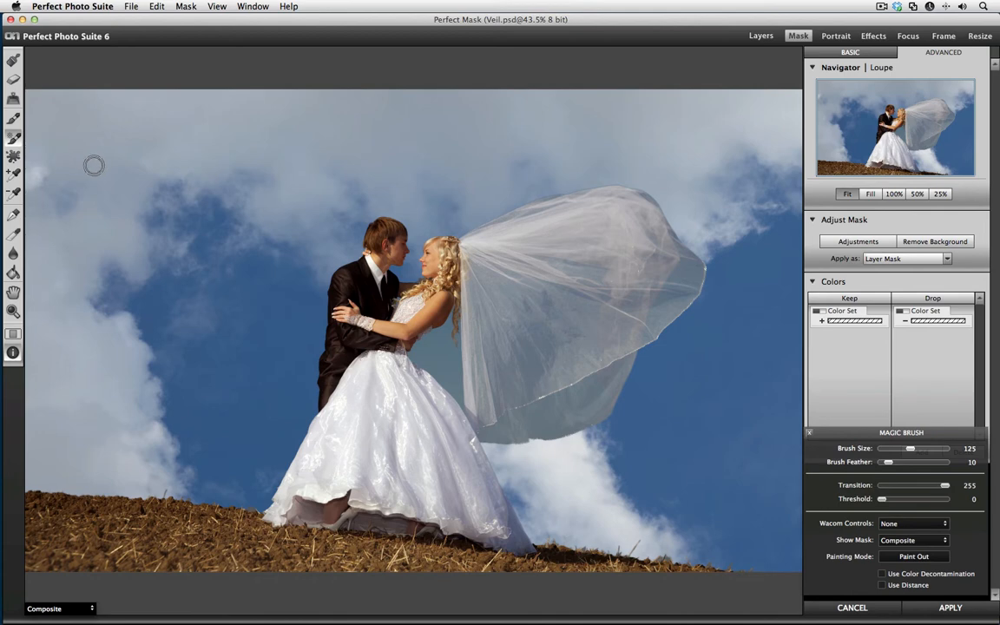
key(bracketright)
key(bracketright)
key(bracketright)
key(bracketright)
key(bracketright)
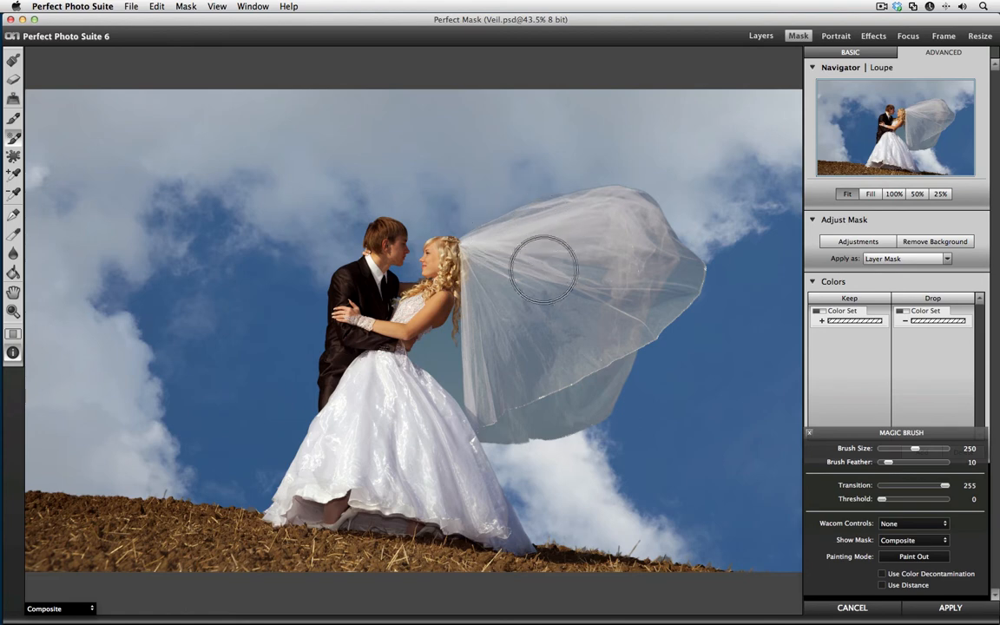
Sample five keep colors from the translucent veil with the Keep Color Dropper
click(15, 173)
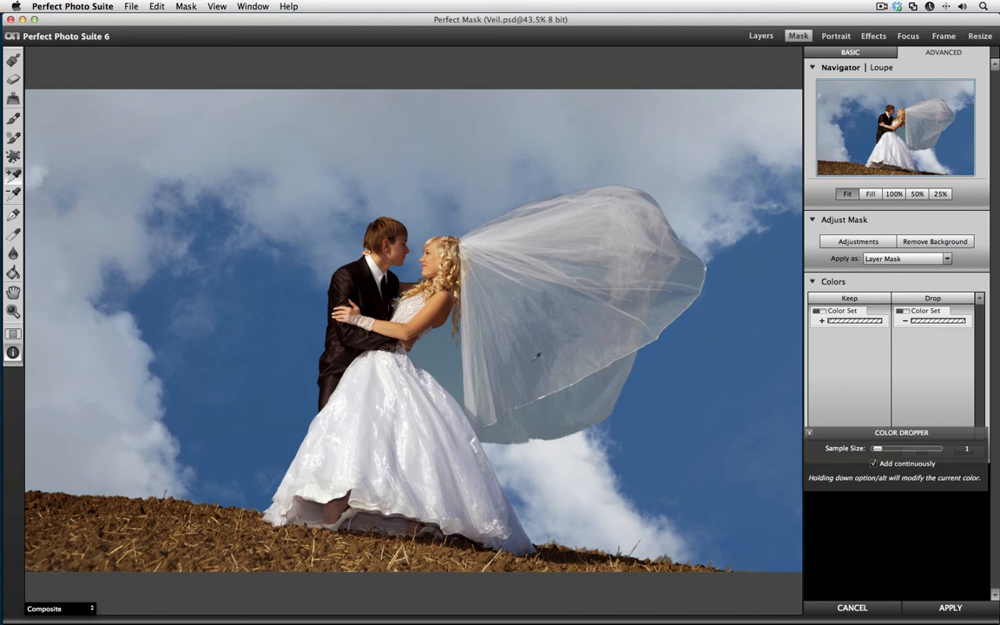
click(526, 343)
click(514, 330)
click(504, 317)
click(497, 302)
click(490, 286)
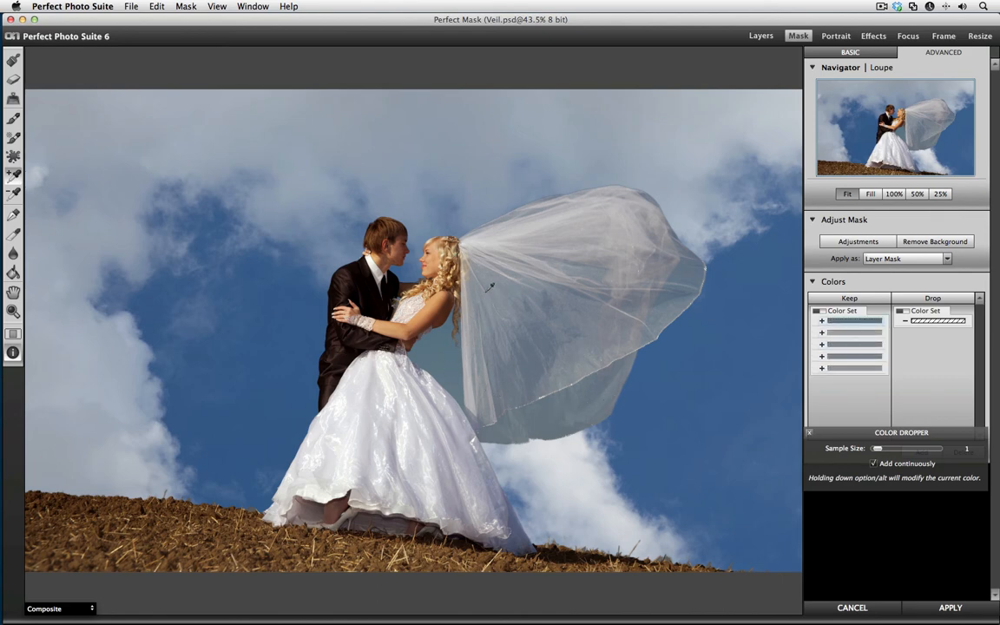
Sample drop colors from the sky just above the veil and from the upper part of the veil
click(15, 193)
click(494, 192)
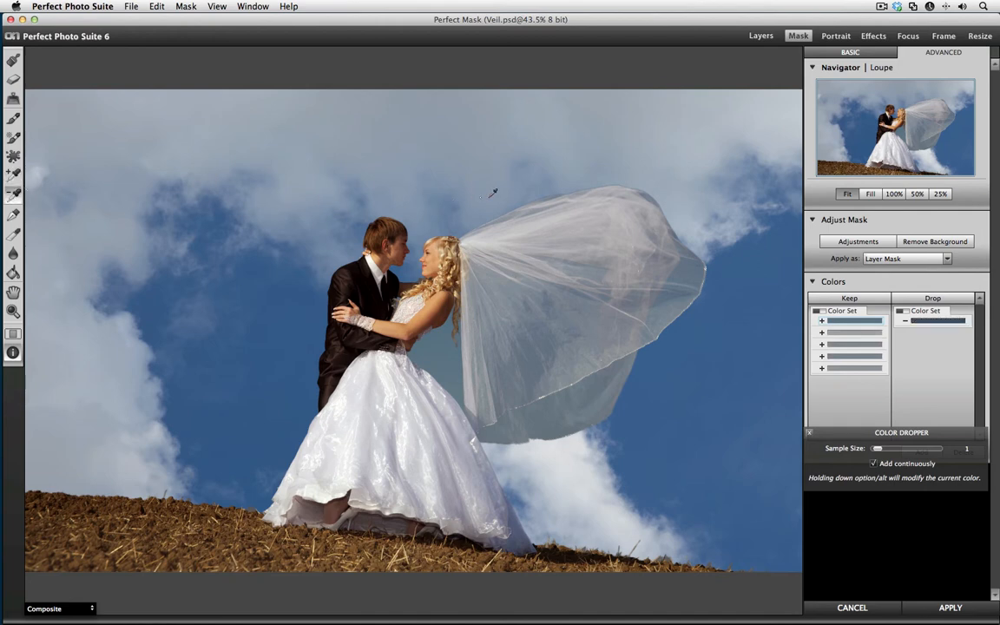
click(537, 223)
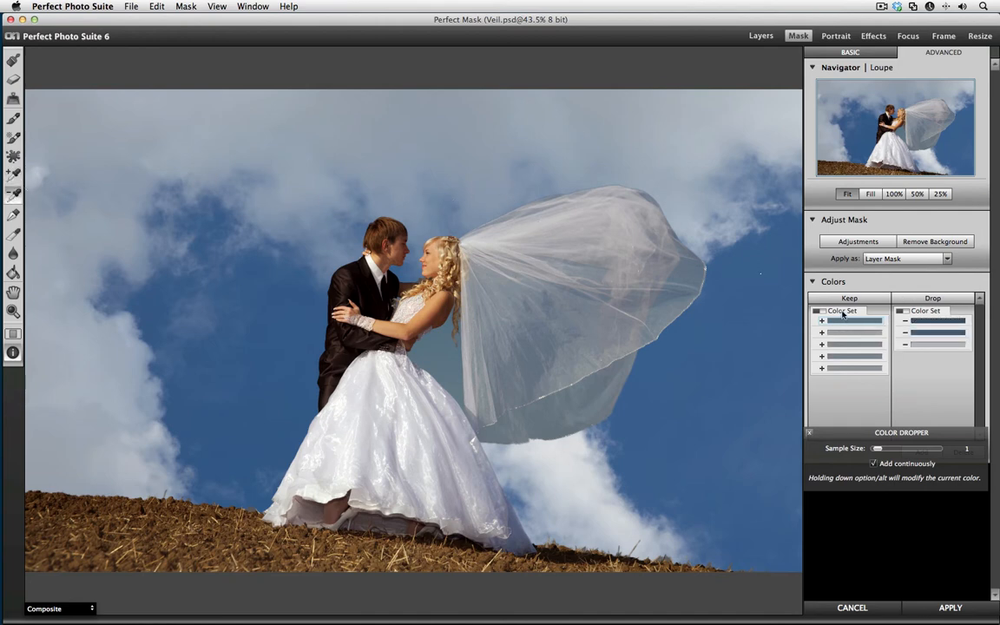
Move the dropper inspector below the color lists and delete the sampled Keep and Drop color sets
drag(875, 433, 882, 503)
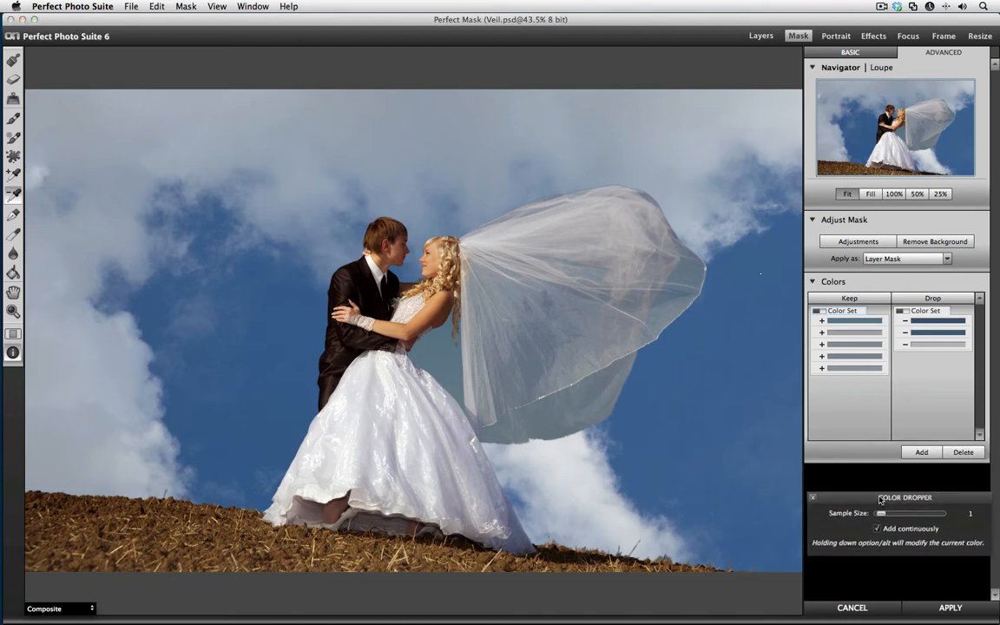
click(963, 452)
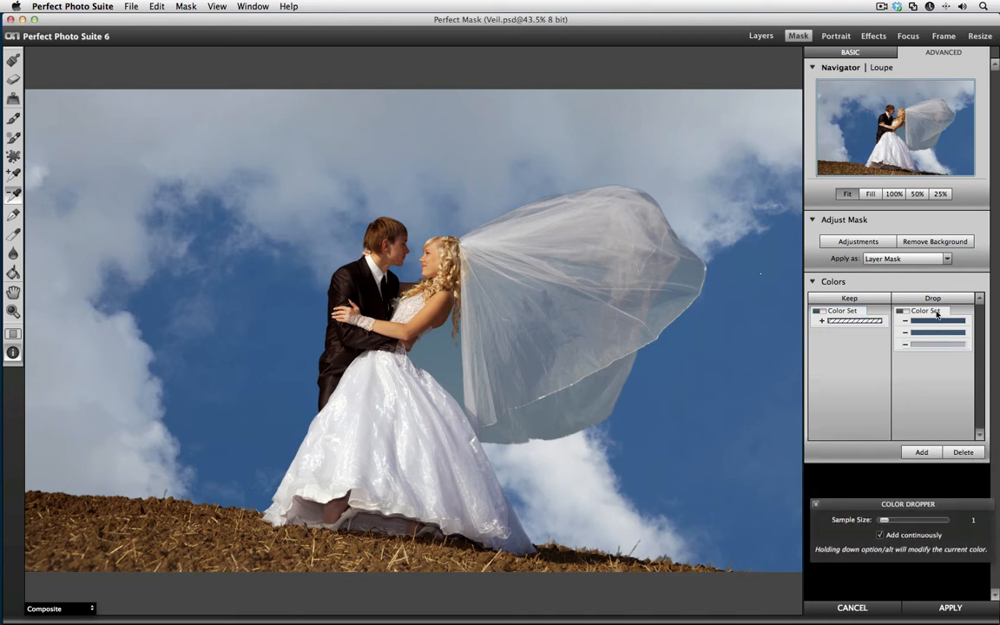
click(964, 452)
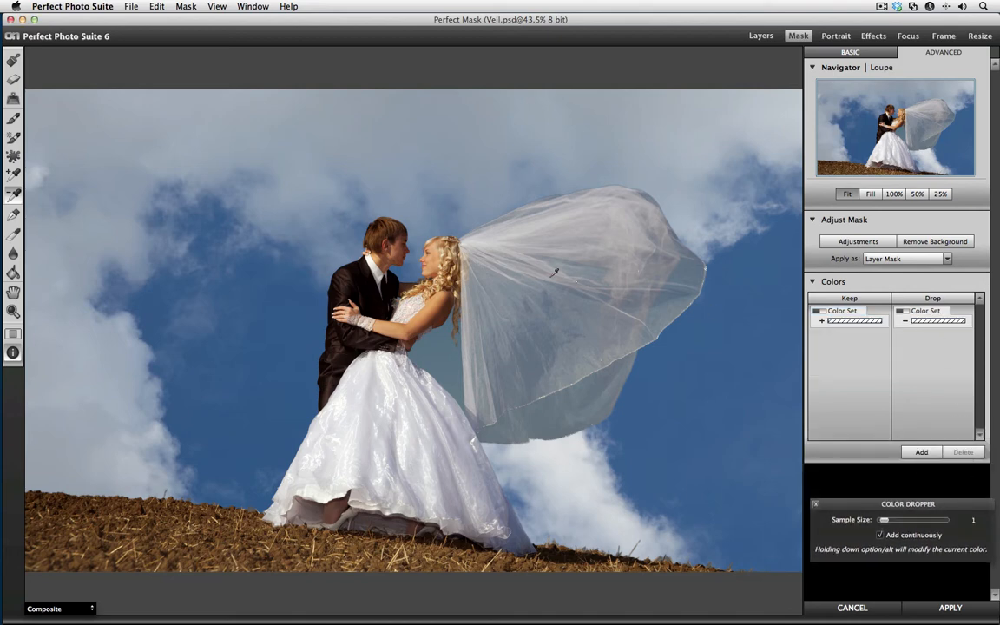
Choose the Magic Brush and compare the mask in the Segments, Original, Overlay and Composite views
click(13, 136)
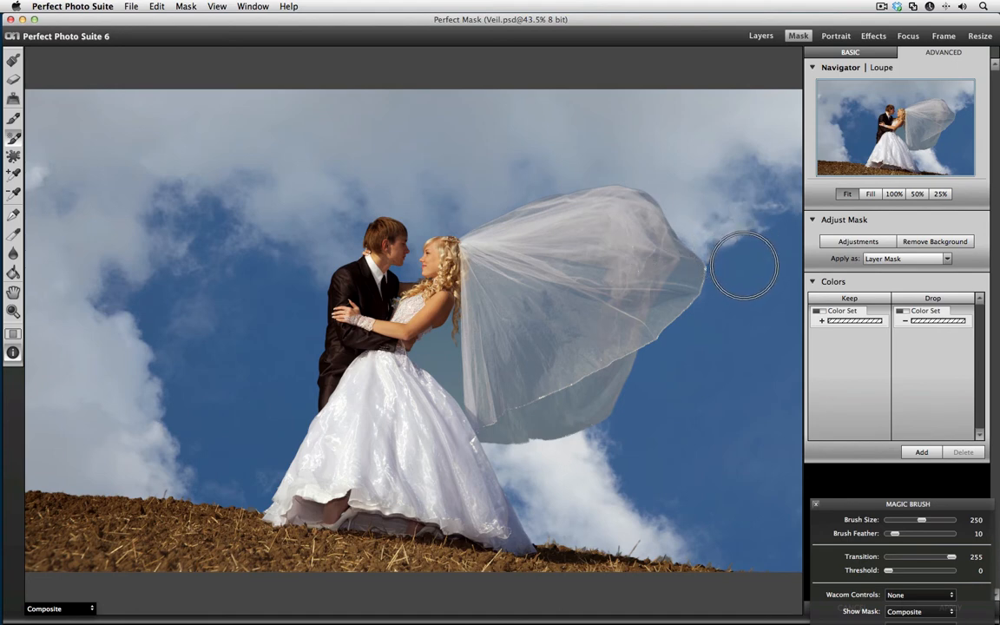
key(s)
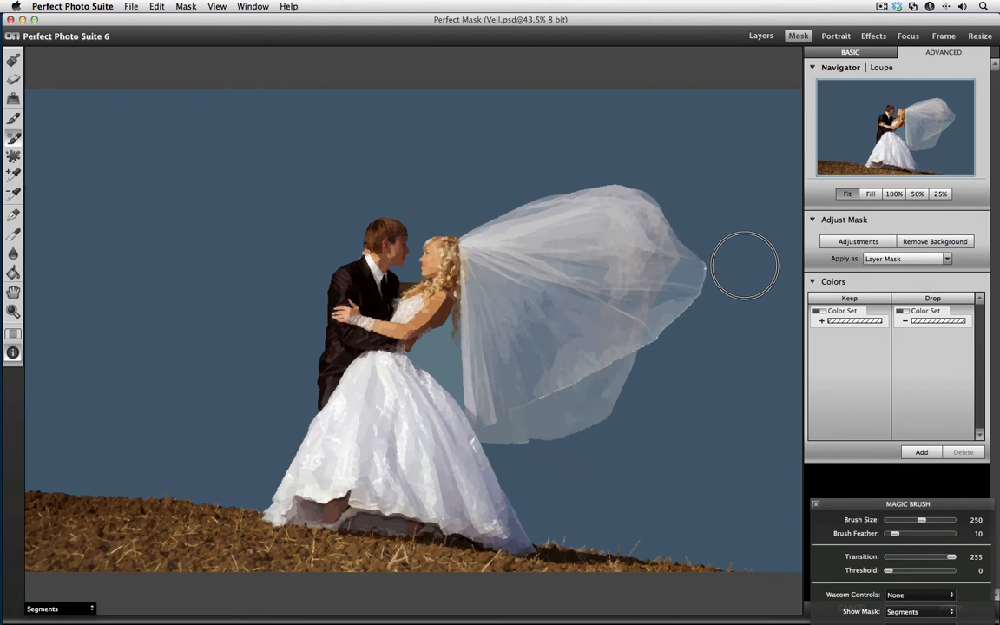
key(s)
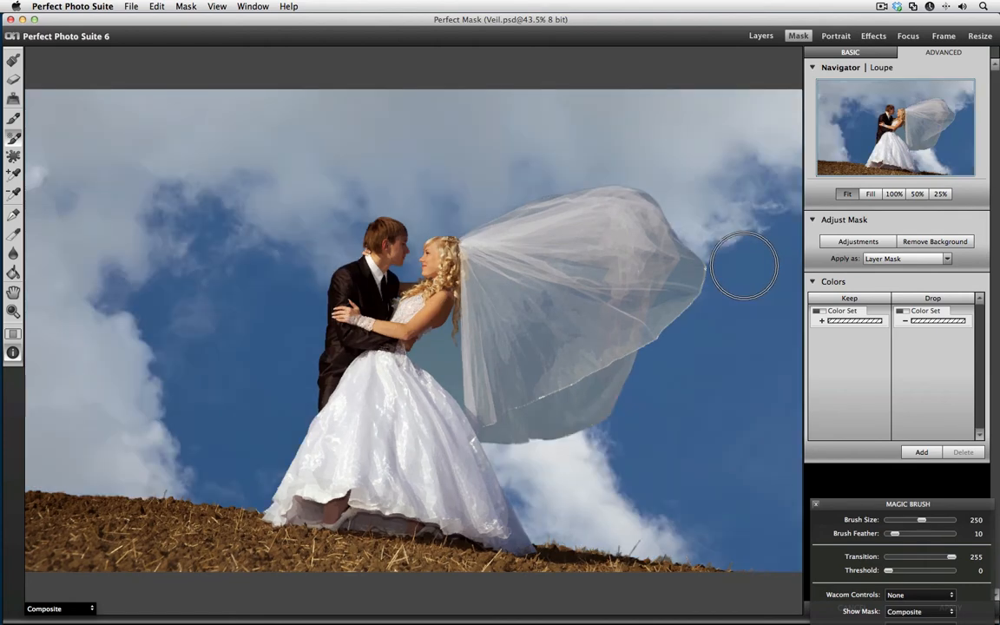
key(s)
key(s)
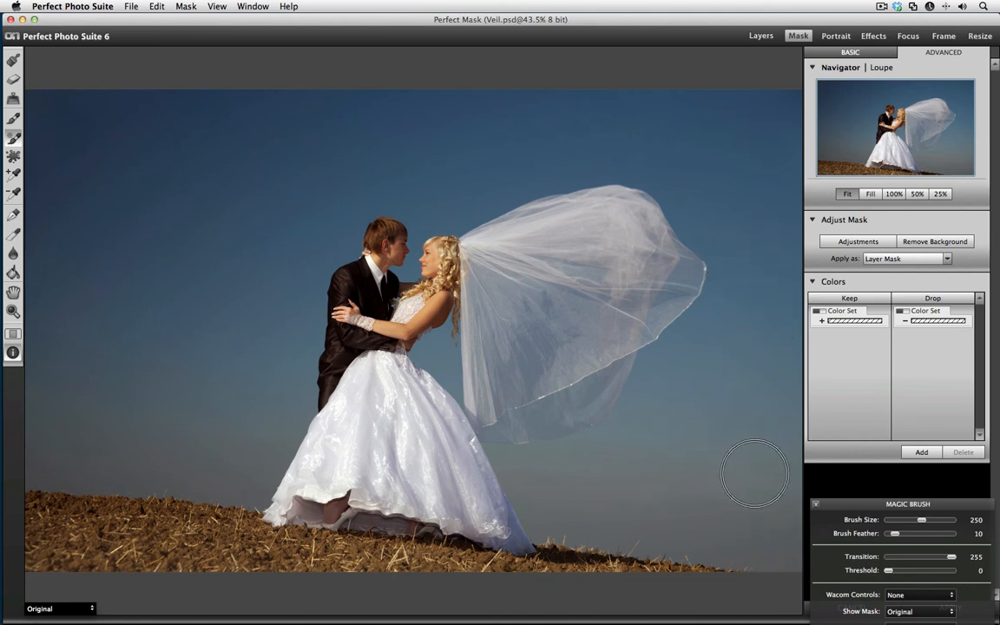
key(o)
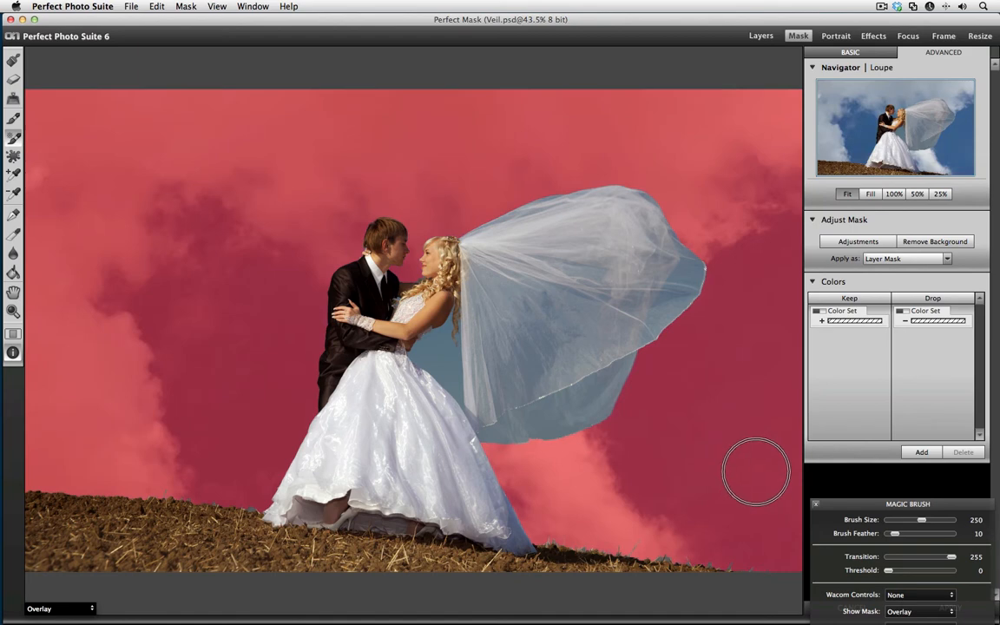
key(c)
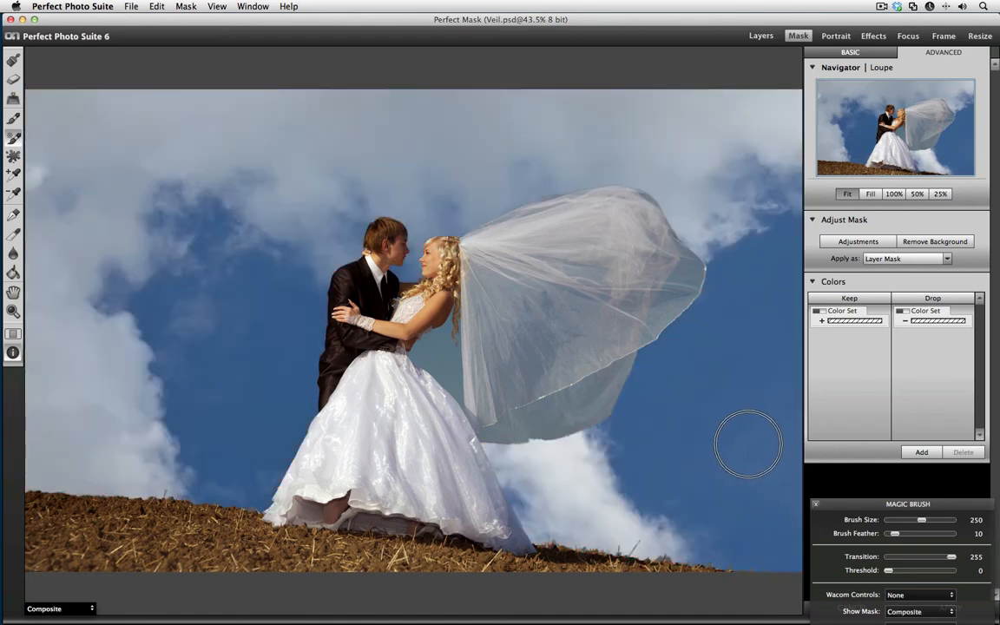
key(o)
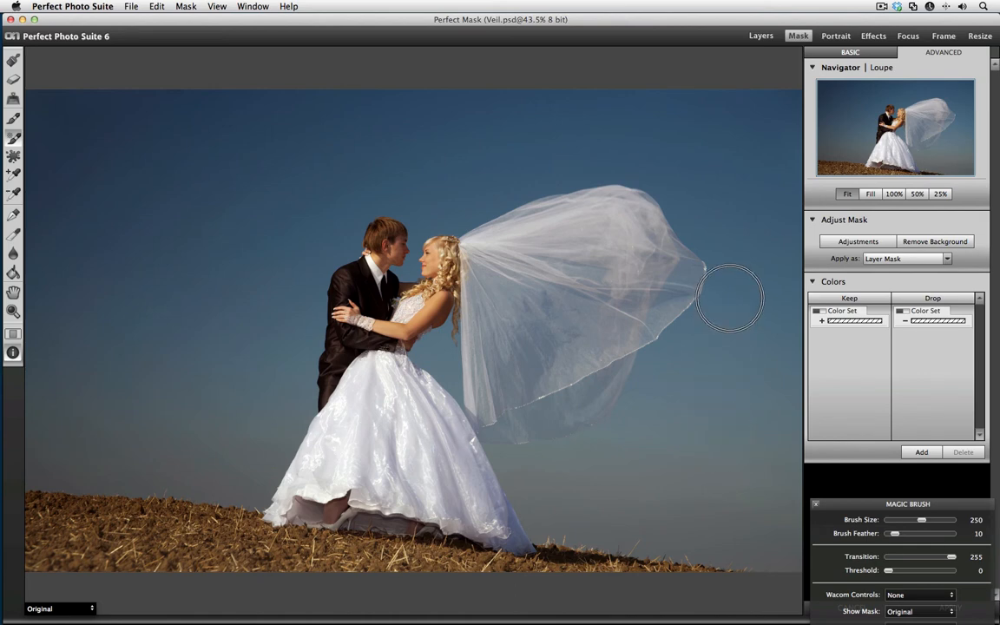
key(super+p)
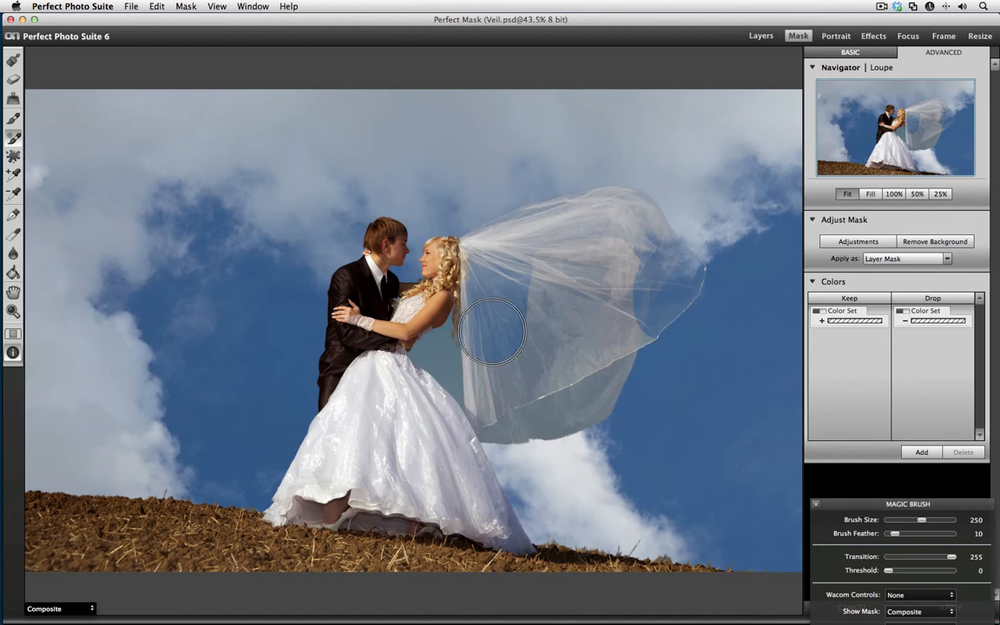
Paint the remaining blue out of the lower and middle veil, and drop the sky gap between the bride's back and the veil
mouse_move(492, 331)
mouse_down()
mouse_move(501, 407)
mouse_move(558, 417)
mouse_up()
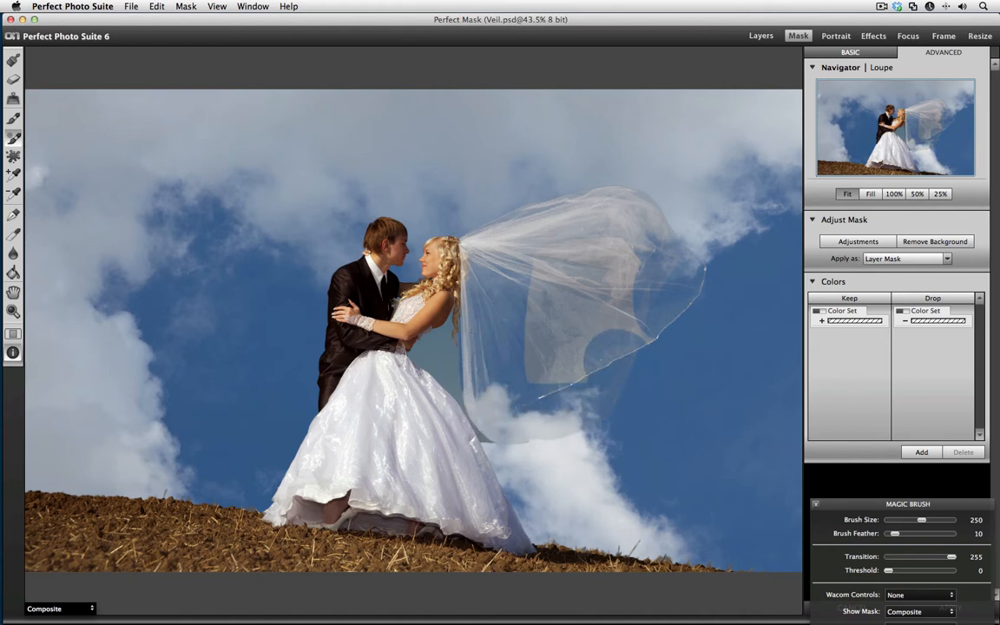
mouse_move(521, 326)
mouse_down()
mouse_move(492, 323)
mouse_move(496, 295)
mouse_move(567, 305)
mouse_move(522, 259)
mouse_up()
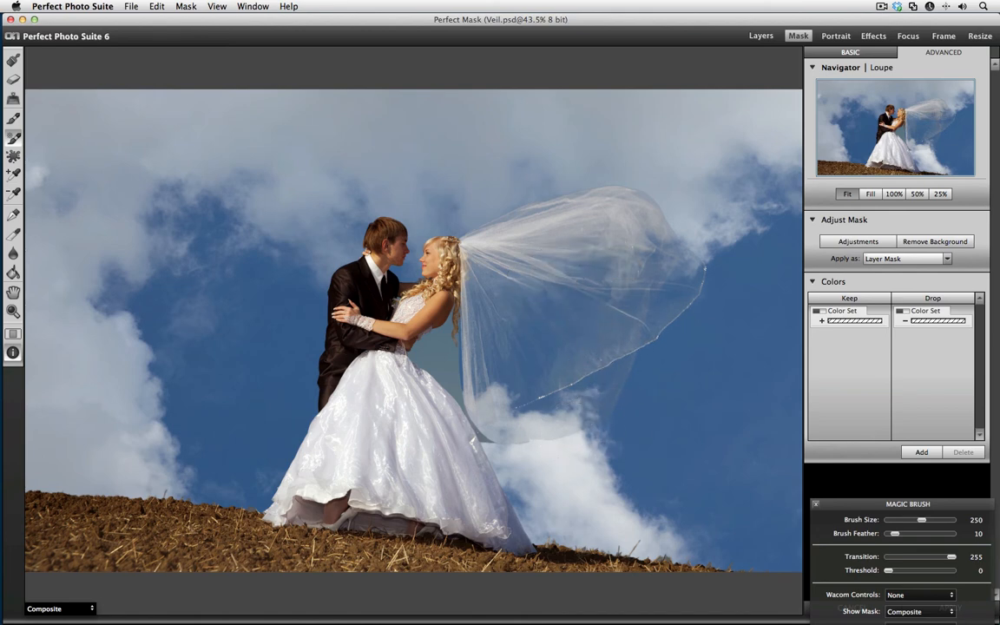
drag(555, 441, 501, 415)
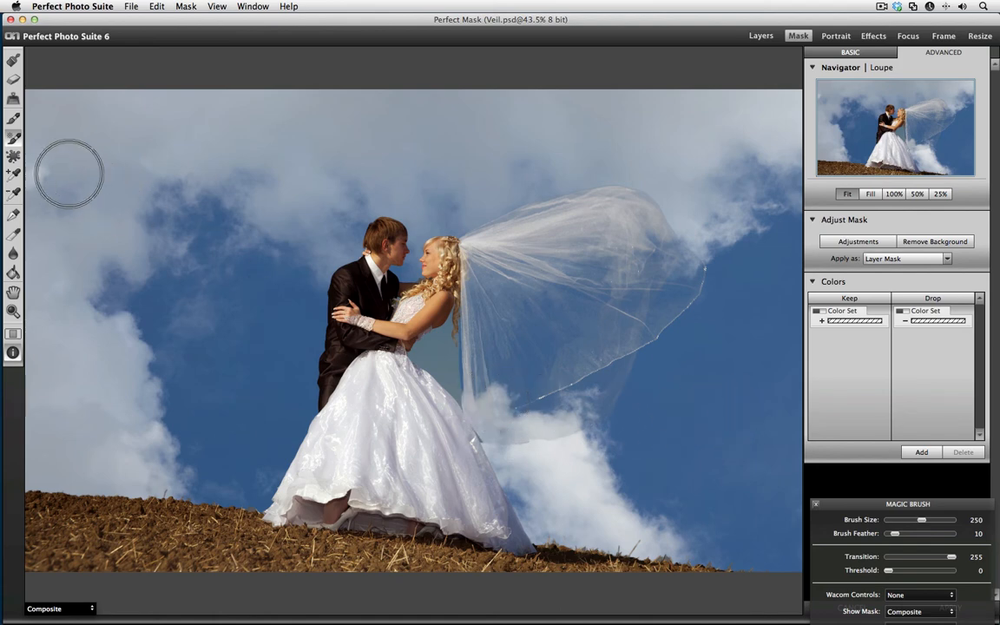
click(13, 79)
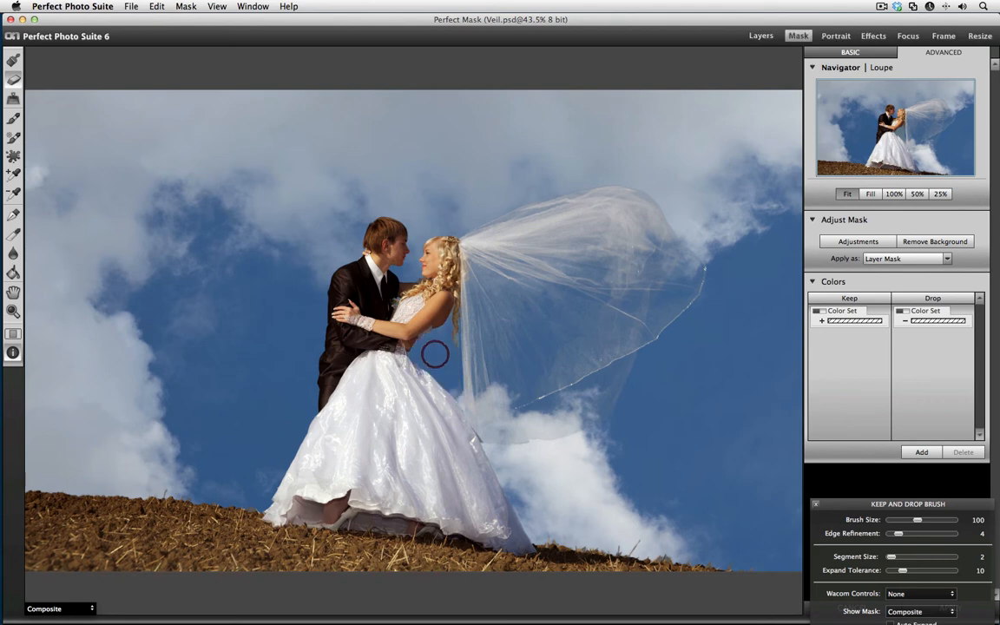
Refine the mask edge along the bride's hanging curls beside the veil with the Refine Brush at size 50
click(14, 101)
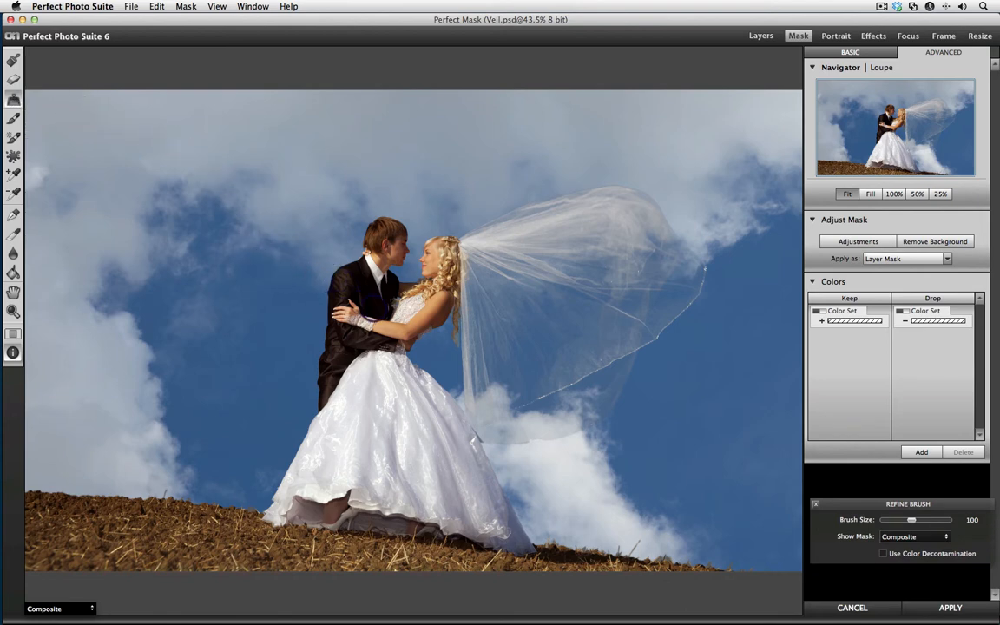
key(super+equal)
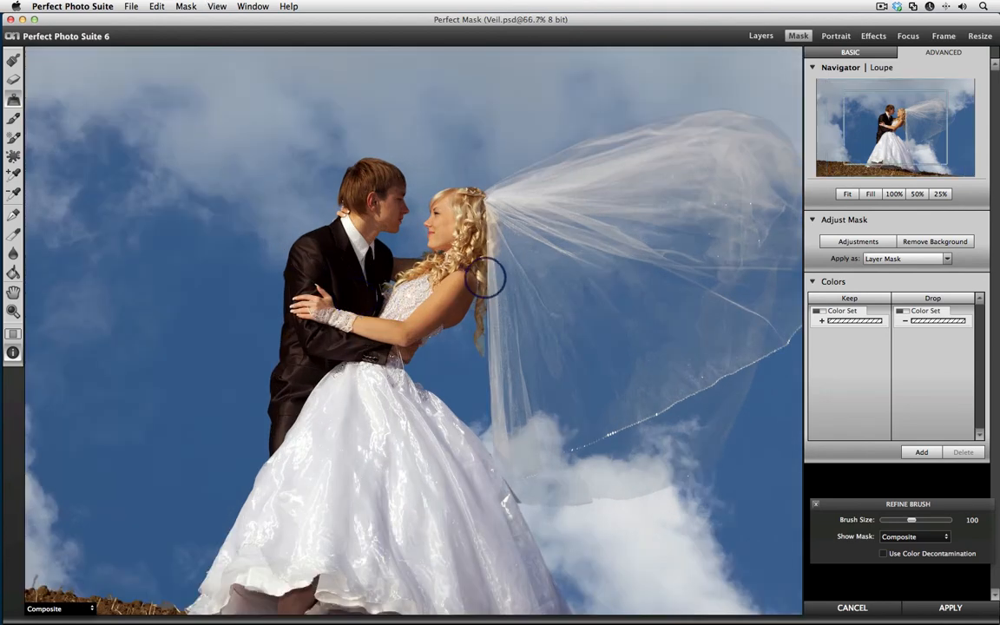
key(bracketleft)
key(bracketleft)
key(bracketleft)
key(bracketleft)
key(bracketleft)
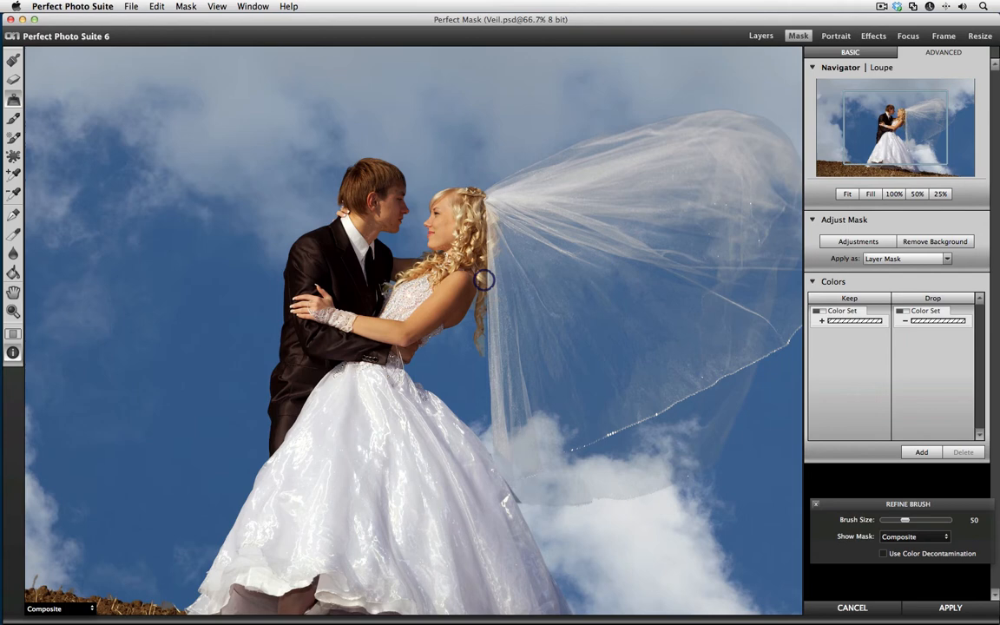
mouse_move(483, 280)
mouse_down()
mouse_move(480, 352)
mouse_move(481, 299)
mouse_up()
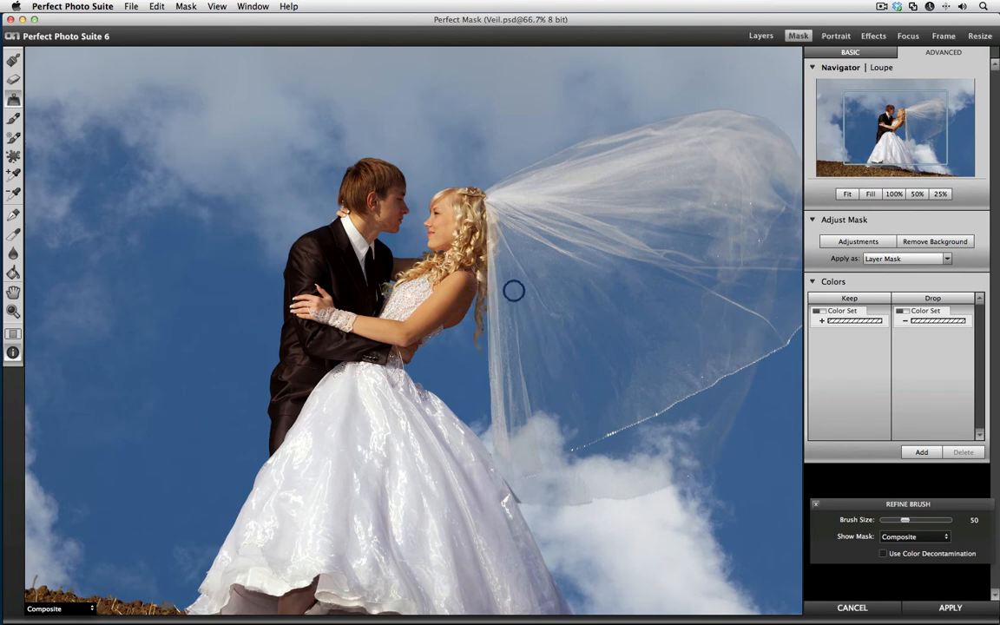
Check the mask in Grayscale view, return to Composite view, and apply the mask to the layer
key(super+minus)
key(super+minus)
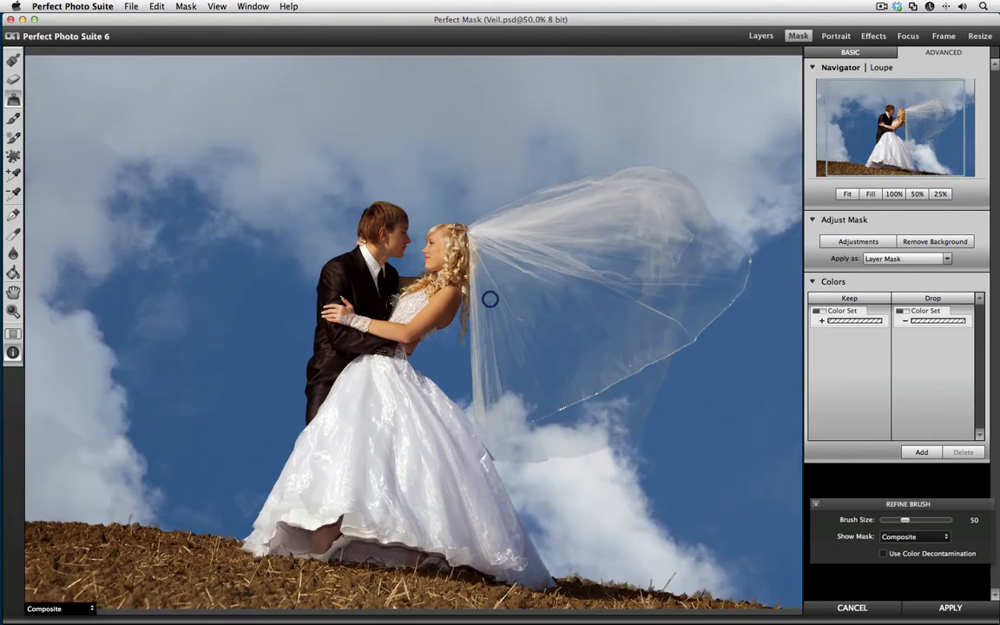
key(m)
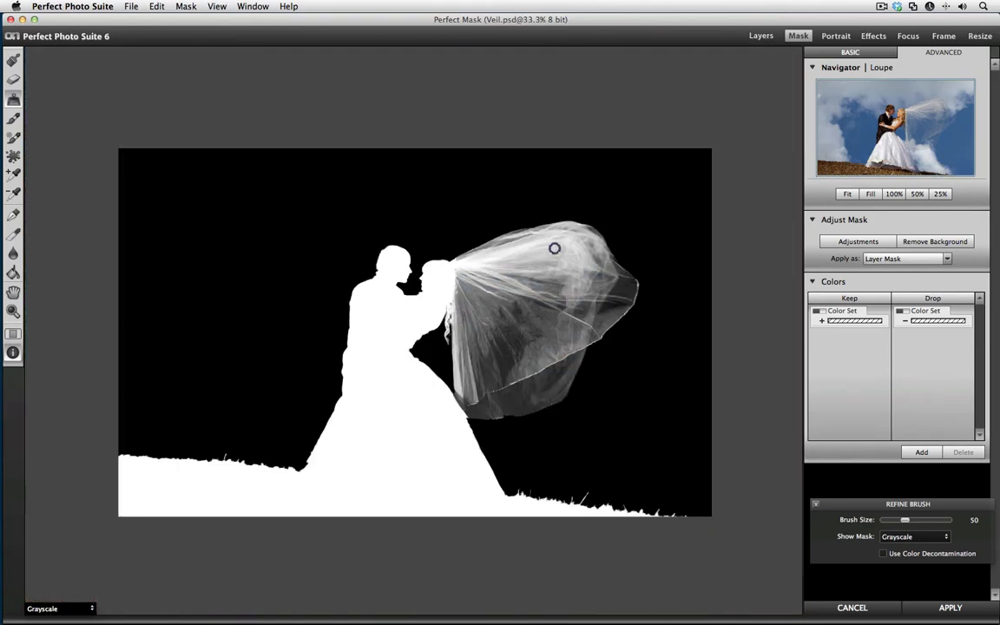
key(m)
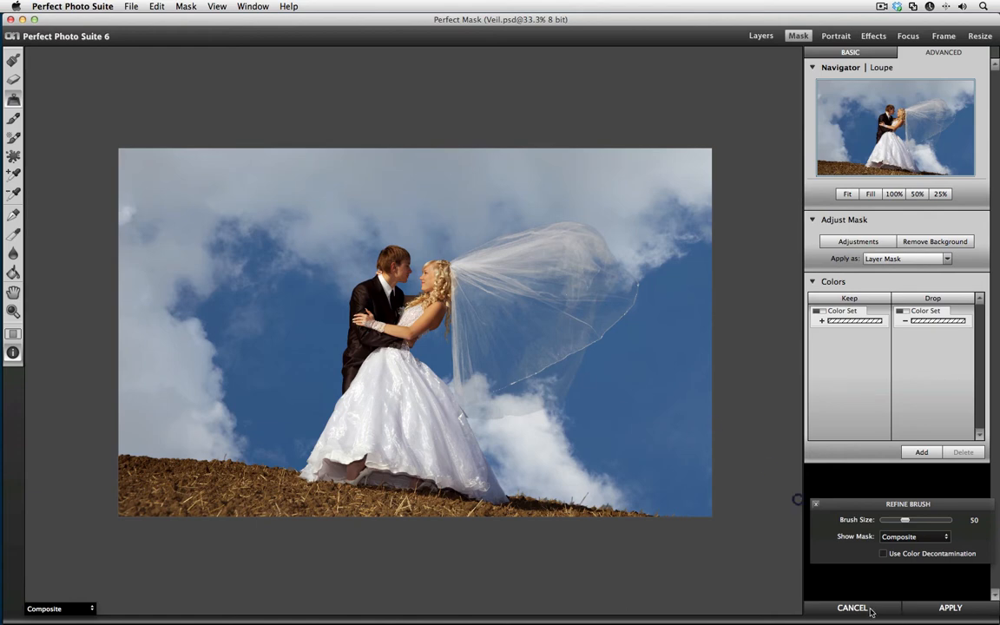
click(926, 608)
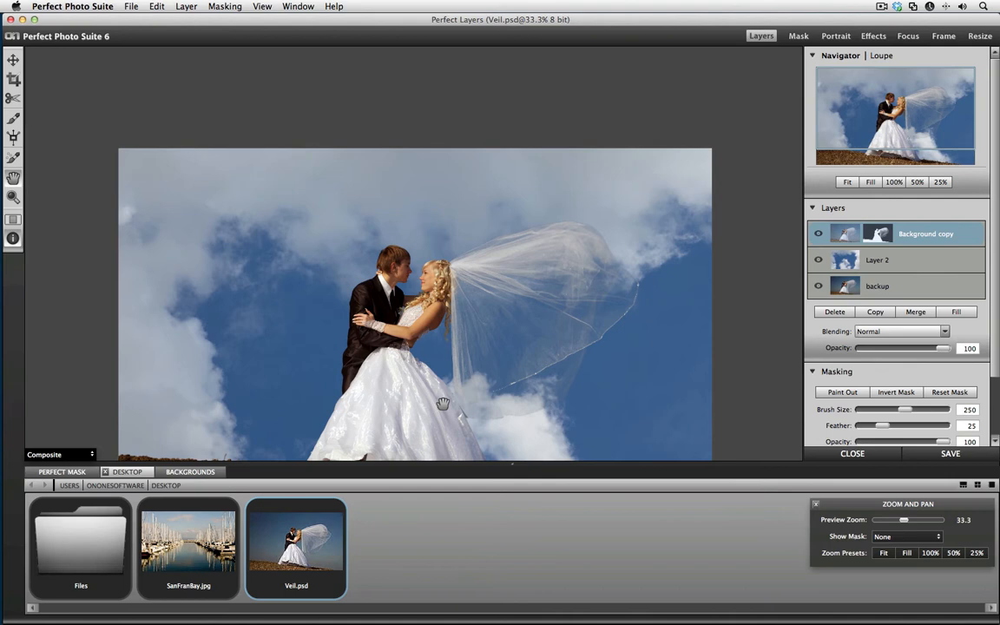
drag(442, 404, 444, 319)
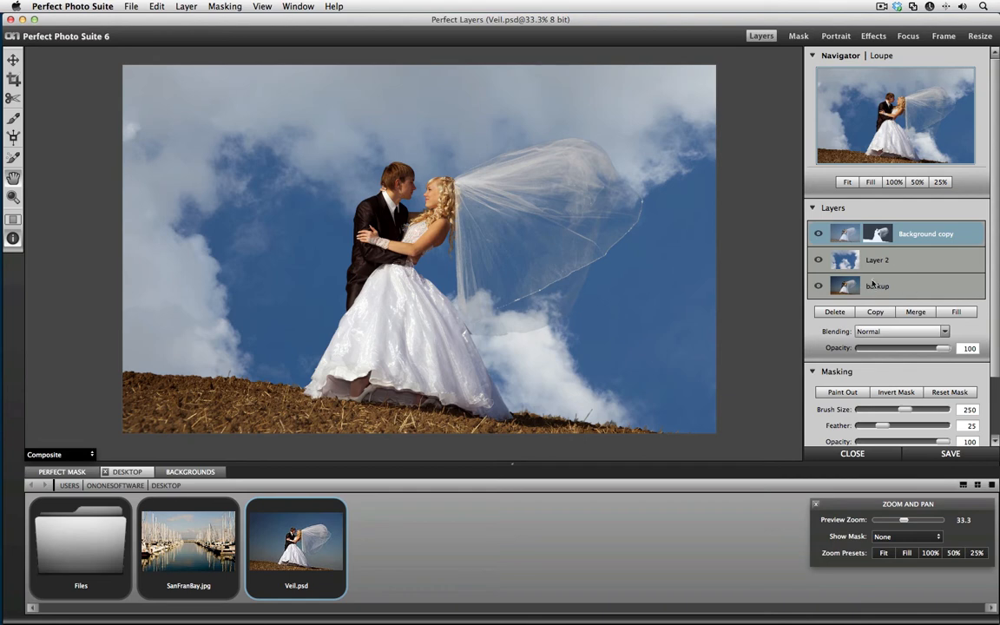
Close Veil.psd without saving and open the file from the desktop in Photoshop
click(11, 20)
click(475, 337)
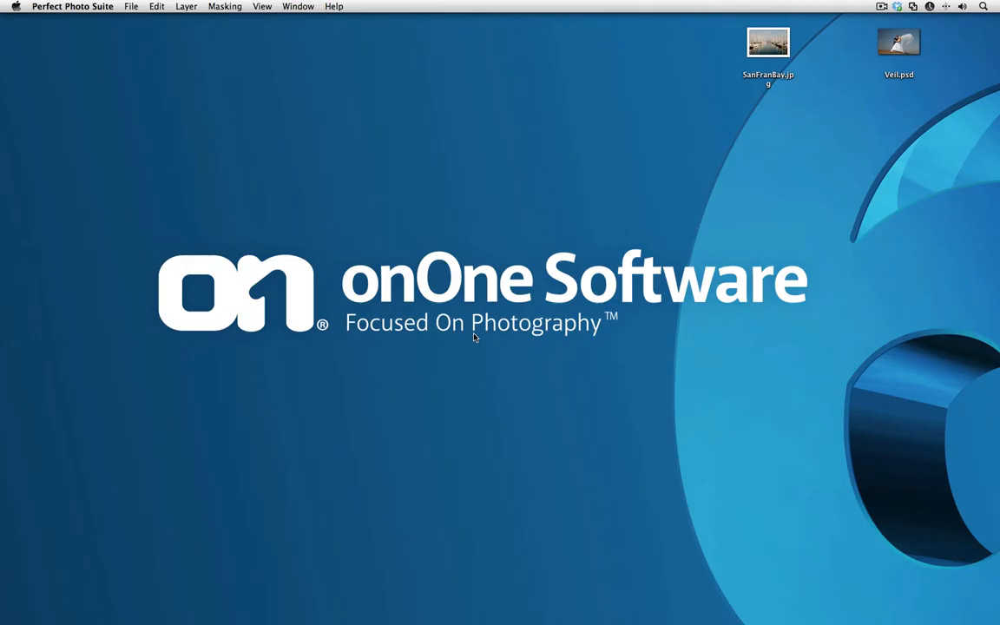
click(879, 63)
drag(879, 63, 13, 306)
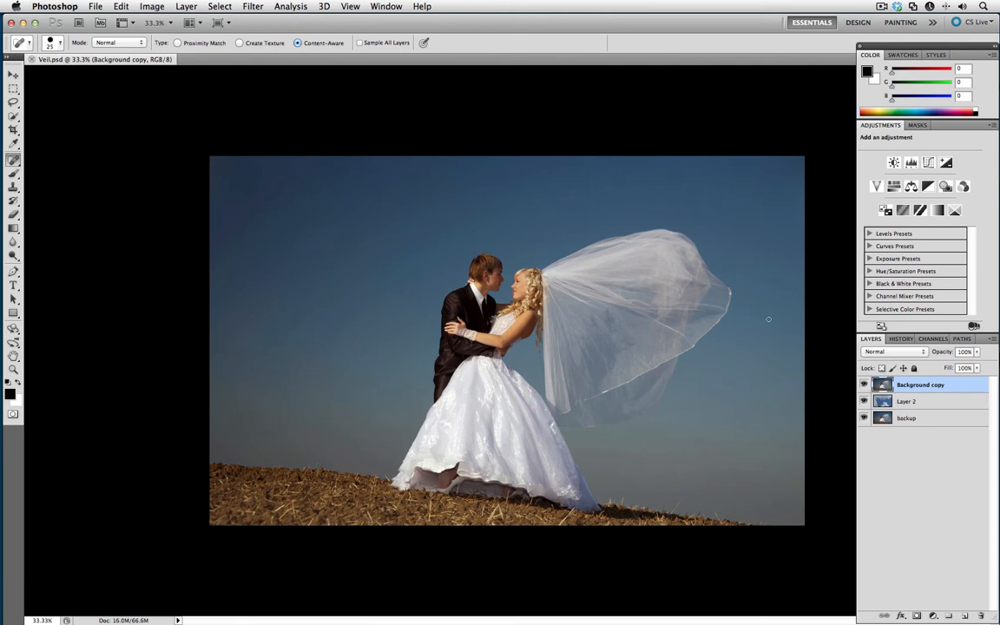
Examine the layer order in Photoshop by selecting Background copy, Layer 2 and backup in turn
click(927, 404)
click(926, 422)
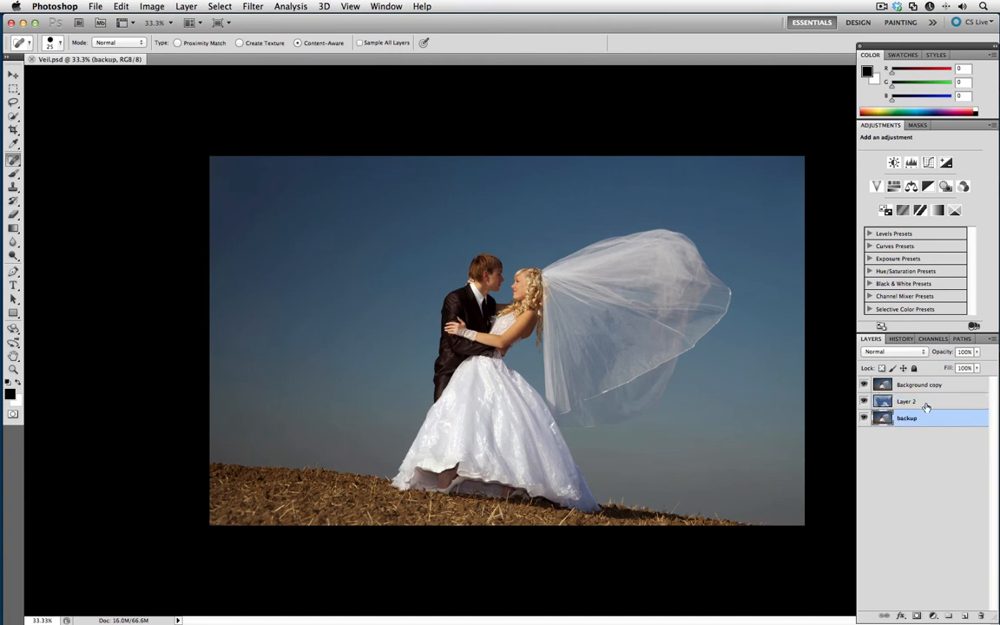
click(927, 403)
click(922, 384)
click(922, 401)
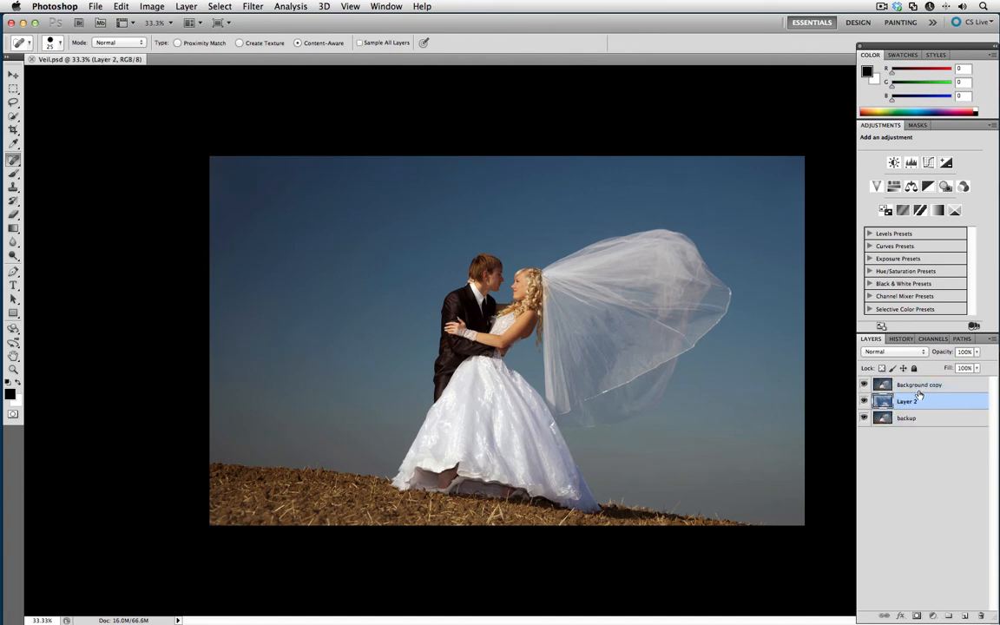
click(912, 386)
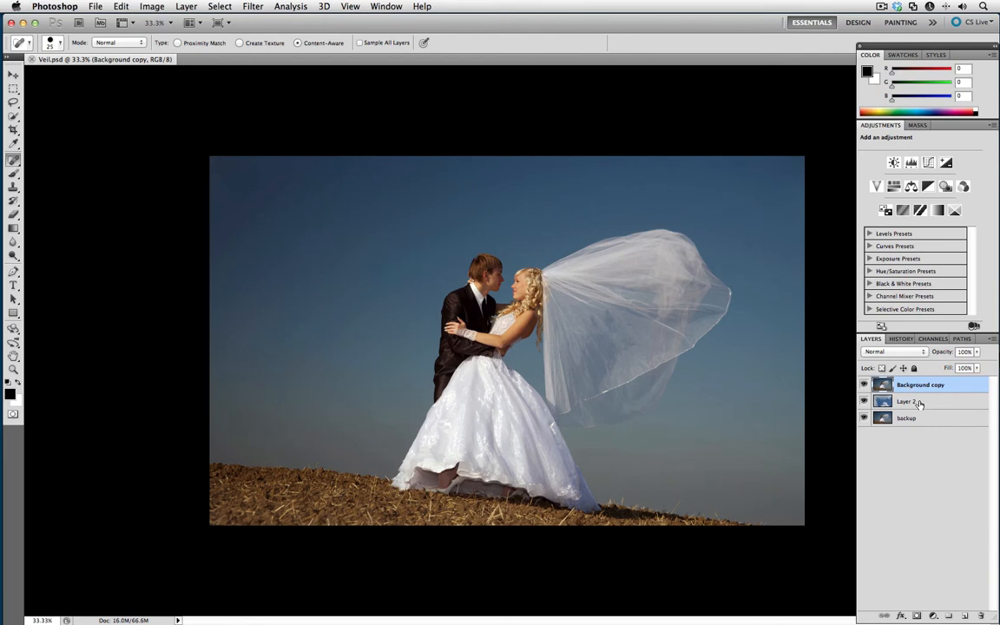
click(907, 401)
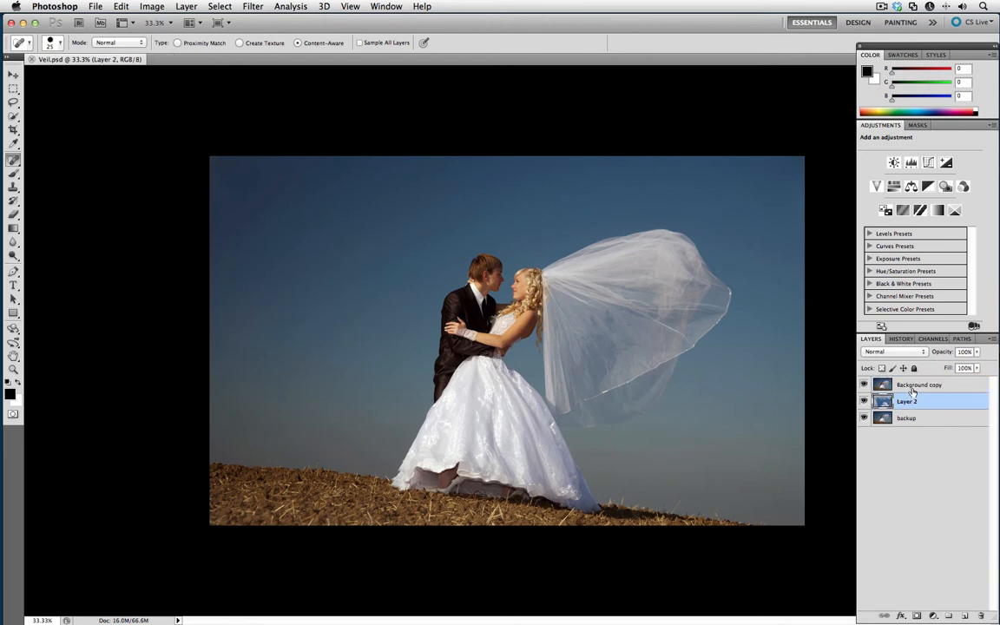
click(914, 388)
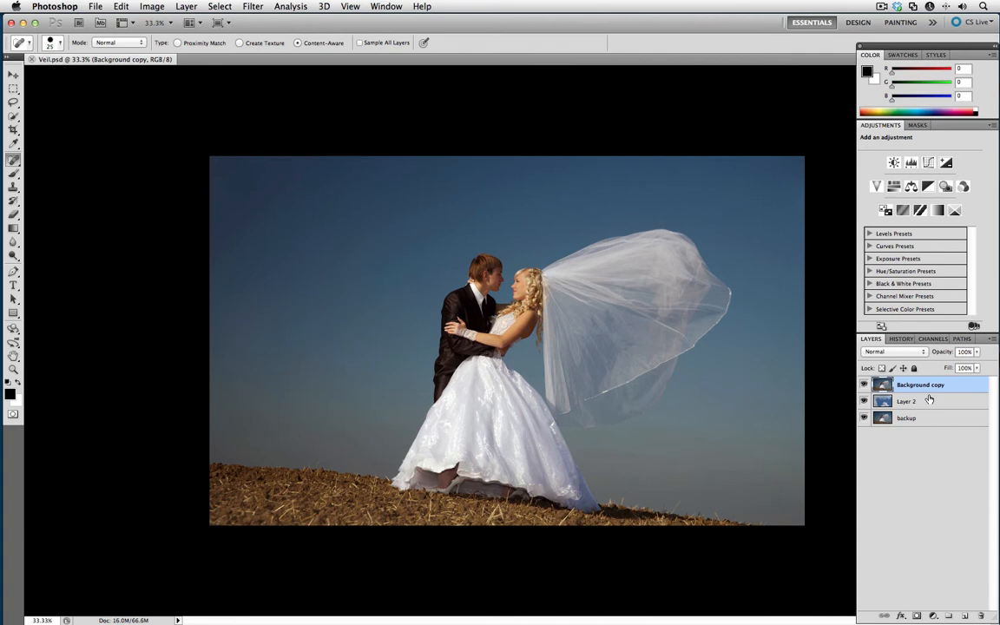
click(929, 401)
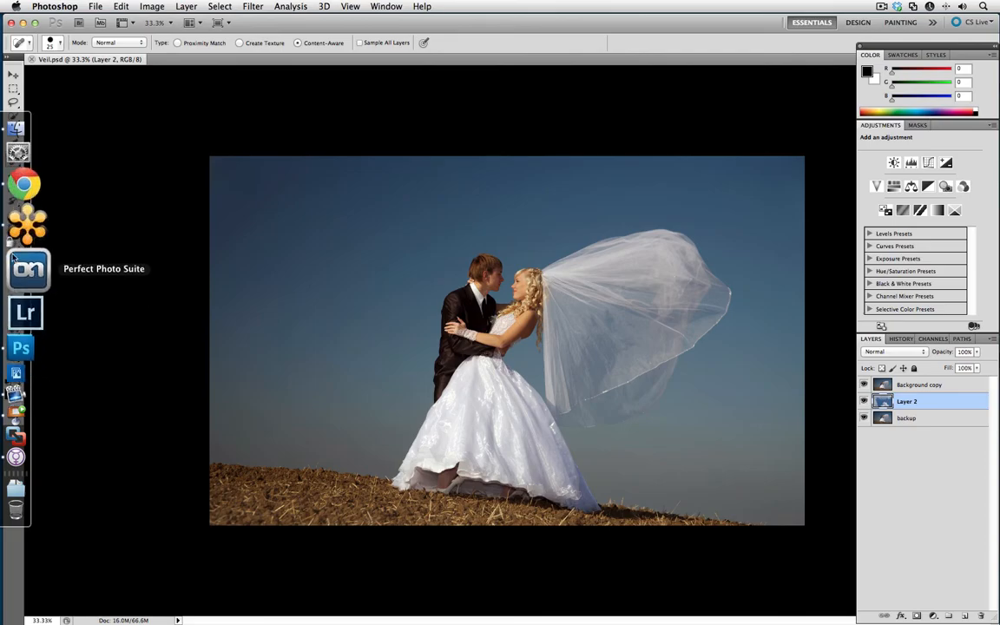
Switch to Perfect Photo Suite and open the Backgrounds library in the browser
click(26, 268)
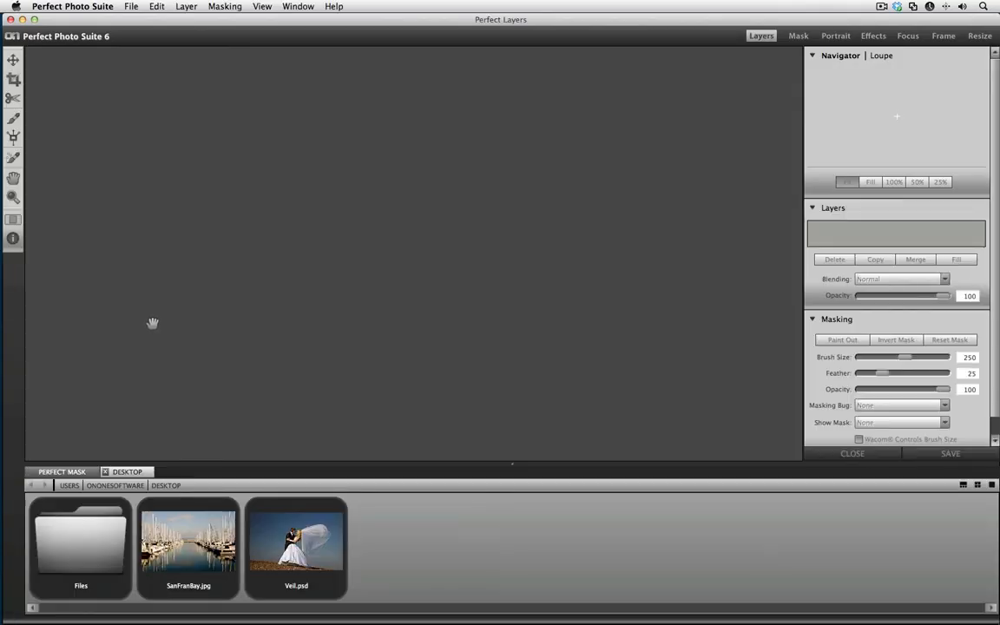
click(130, 7)
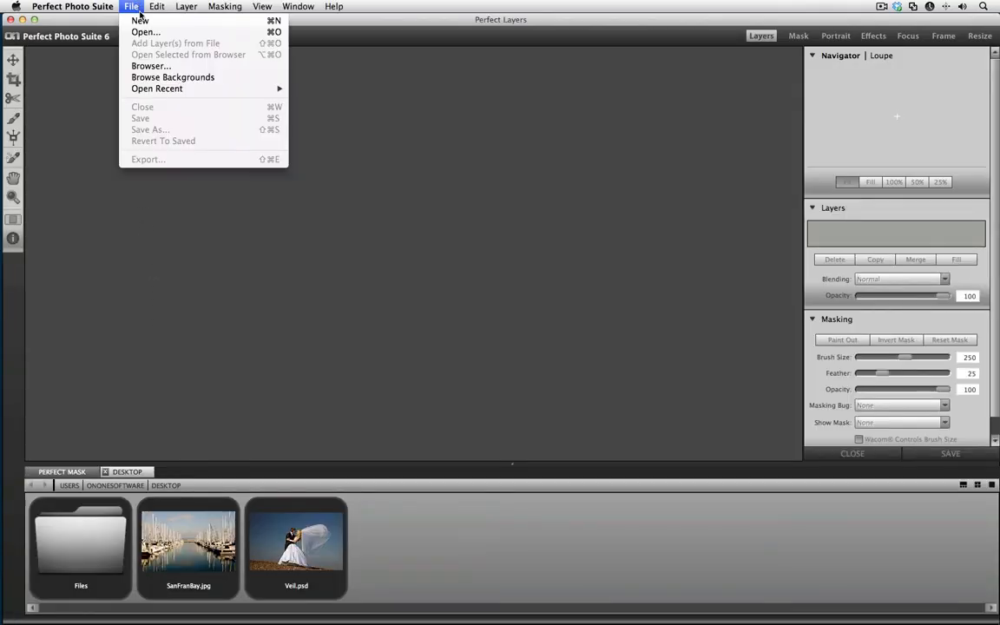
click(170, 77)
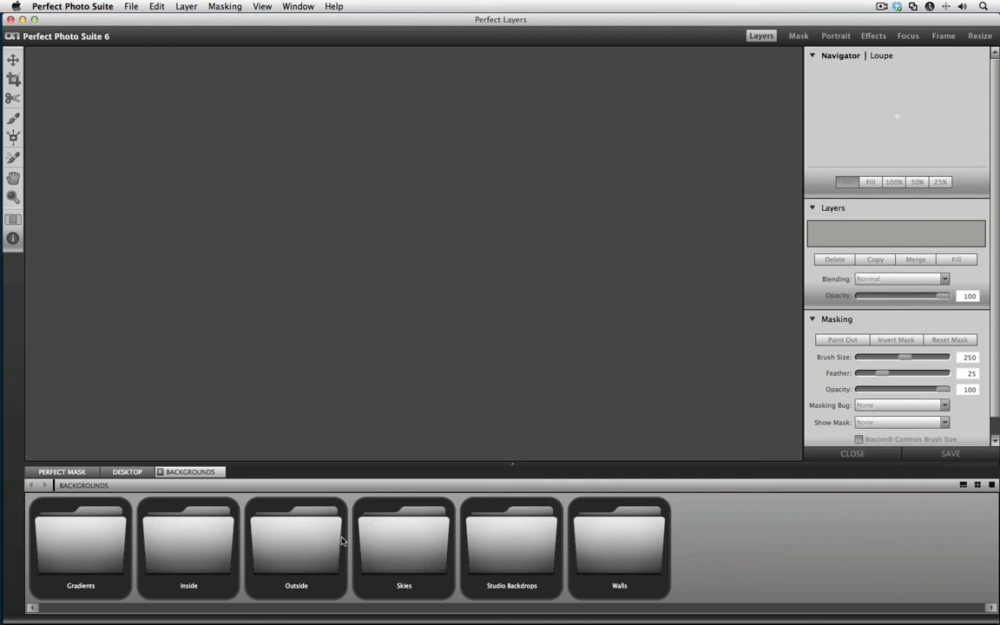
Look inside the Skies and Inside background folders, returning to the Backgrounds folder list
double_click(393, 533)
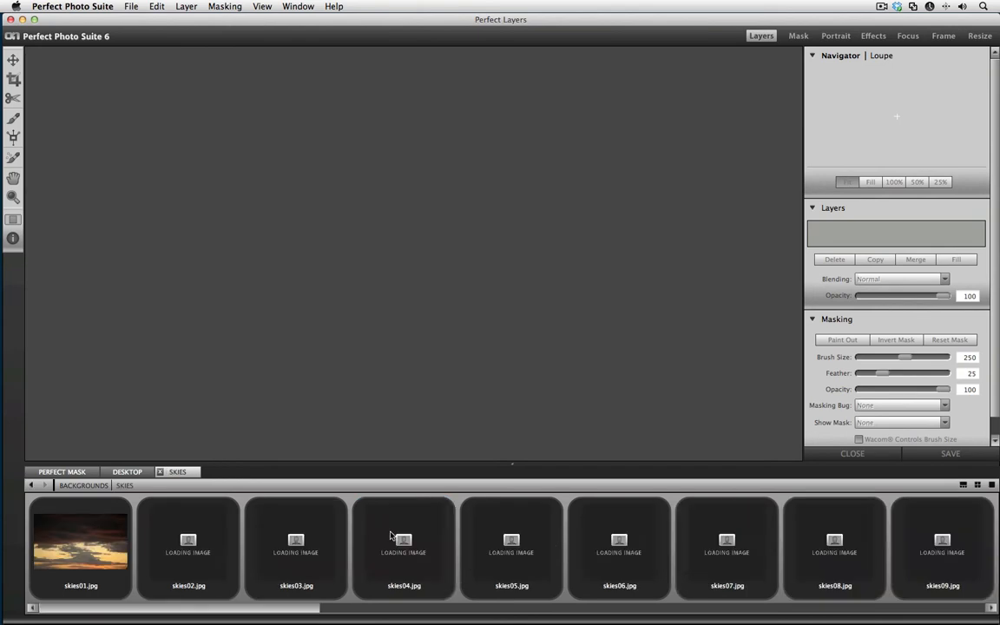
click(31, 485)
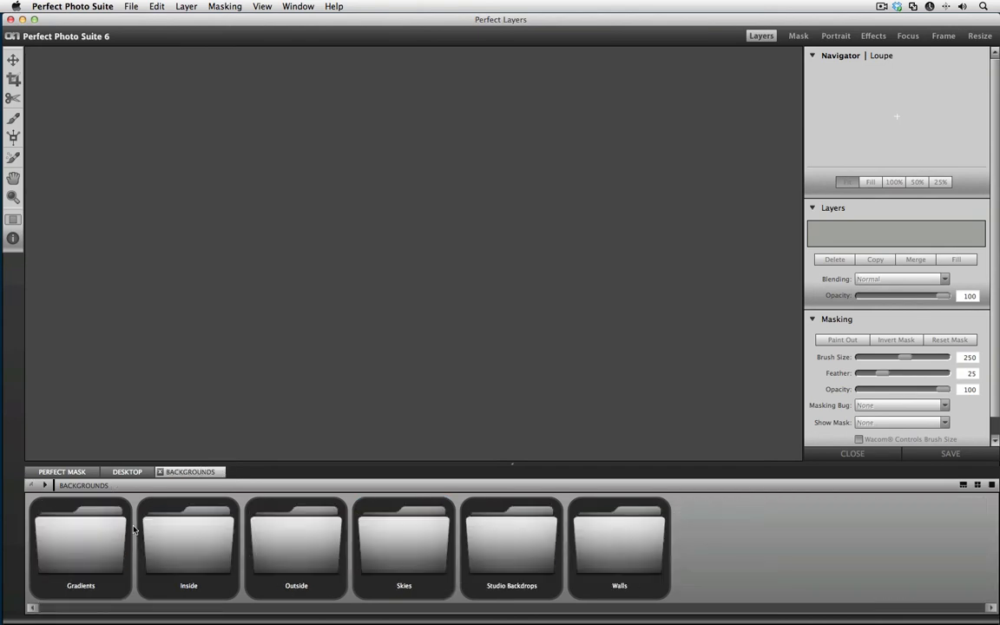
double_click(190, 545)
click(31, 485)
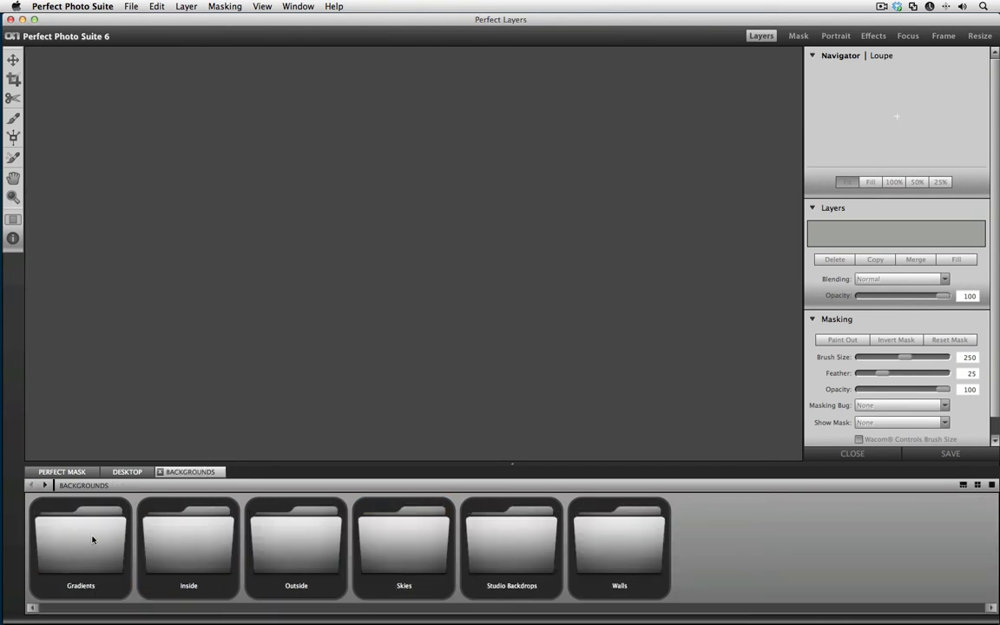
Look inside the Gradients background folder, return to the Backgrounds list, and close the Perfect Layers window
click(93, 539)
double_click(90, 537)
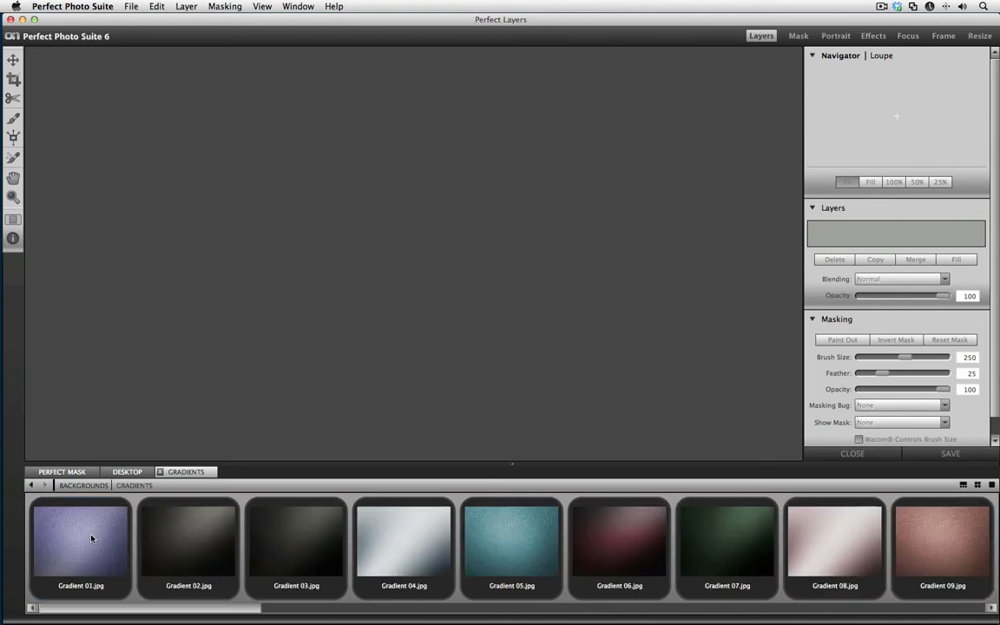
click(31, 486)
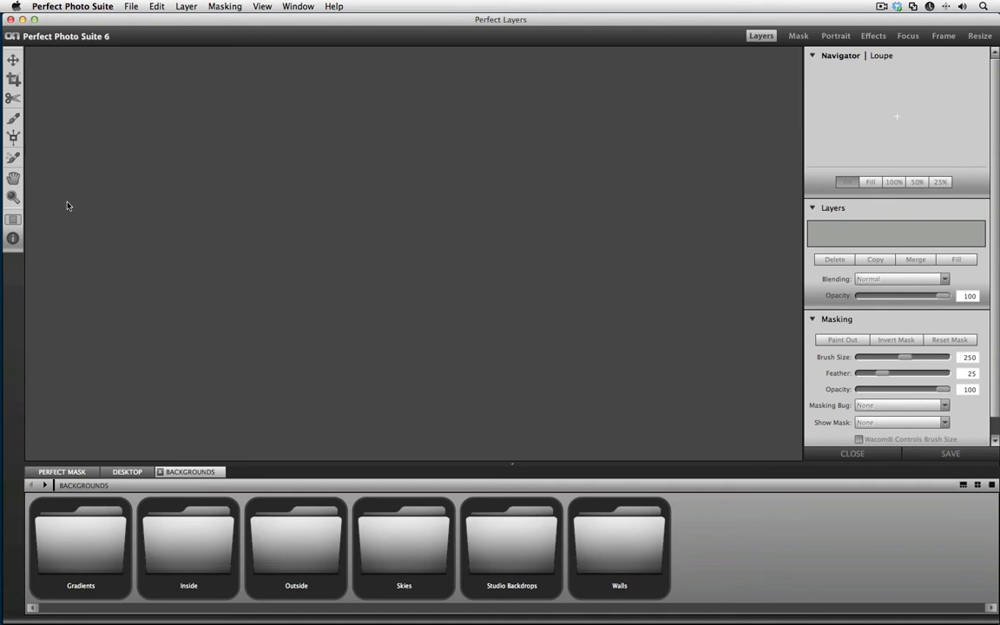
click(11, 20)
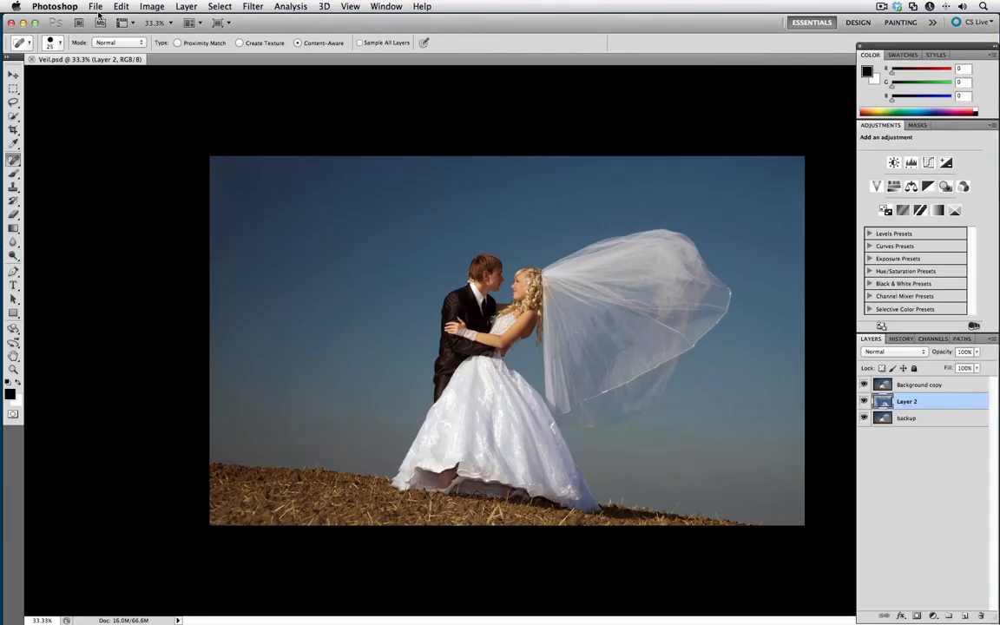
Select the Background copy layer in Photoshop and examine the list of automation plug-ins, including Perfect Mask
click(924, 385)
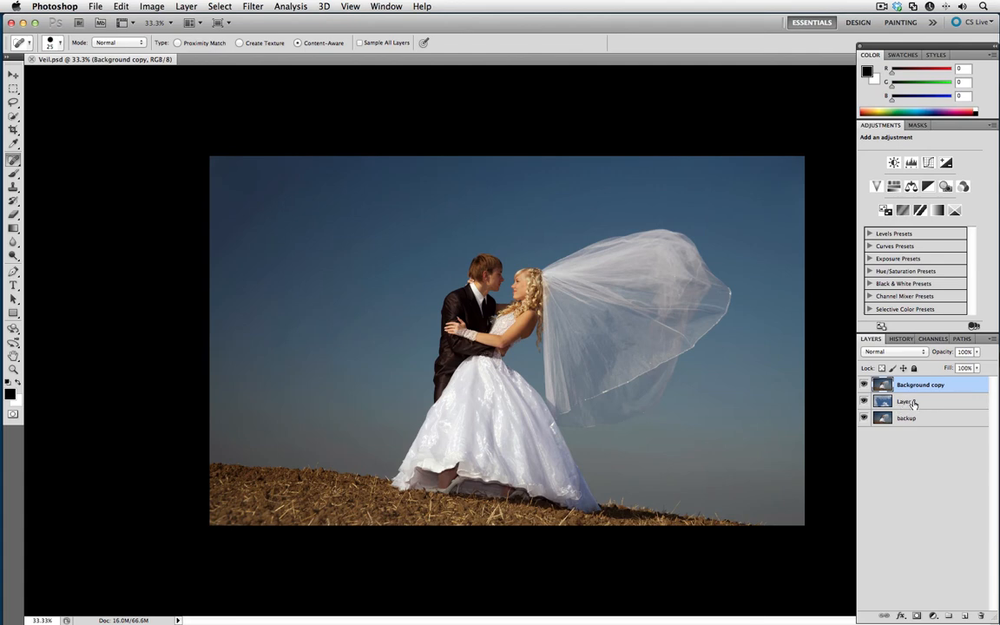
click(98, 6)
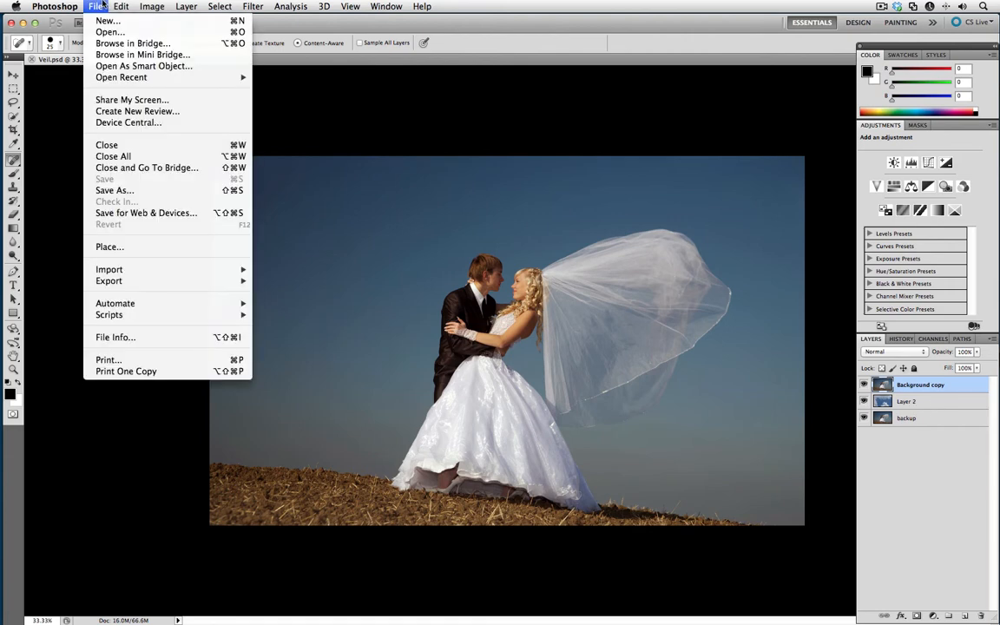
mouse_move(121, 303)
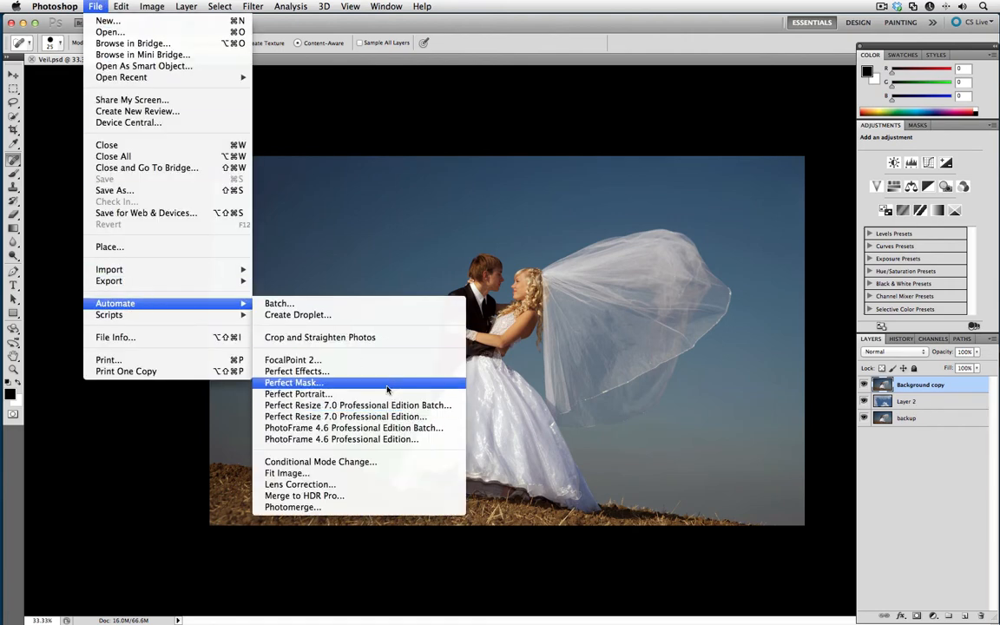
click(491, 109)
Show the onOne extension panel and dock it in the same group as the Layers panel
click(368, 5)
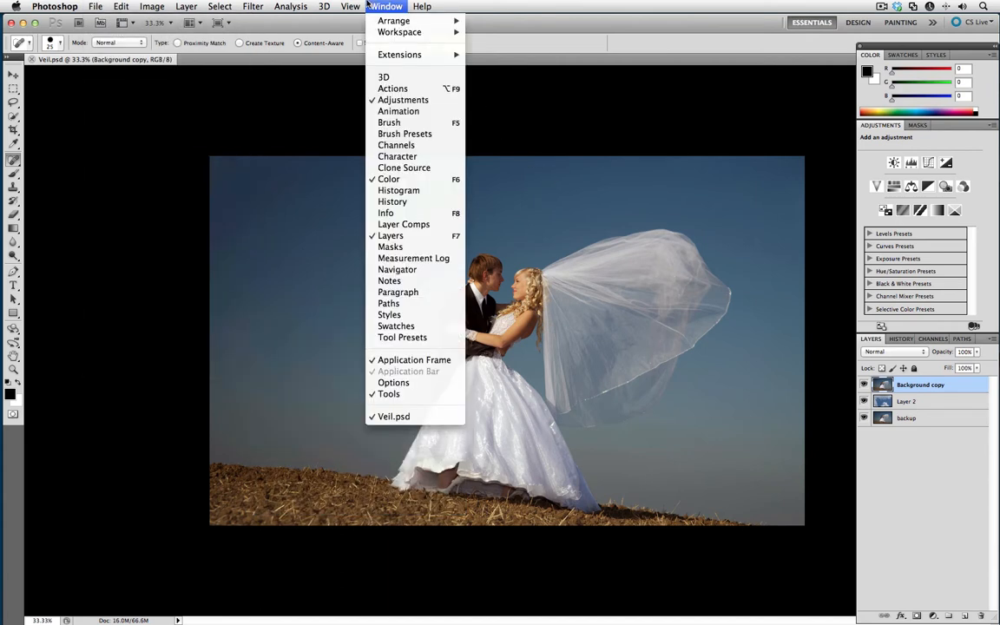
mouse_move(392, 55)
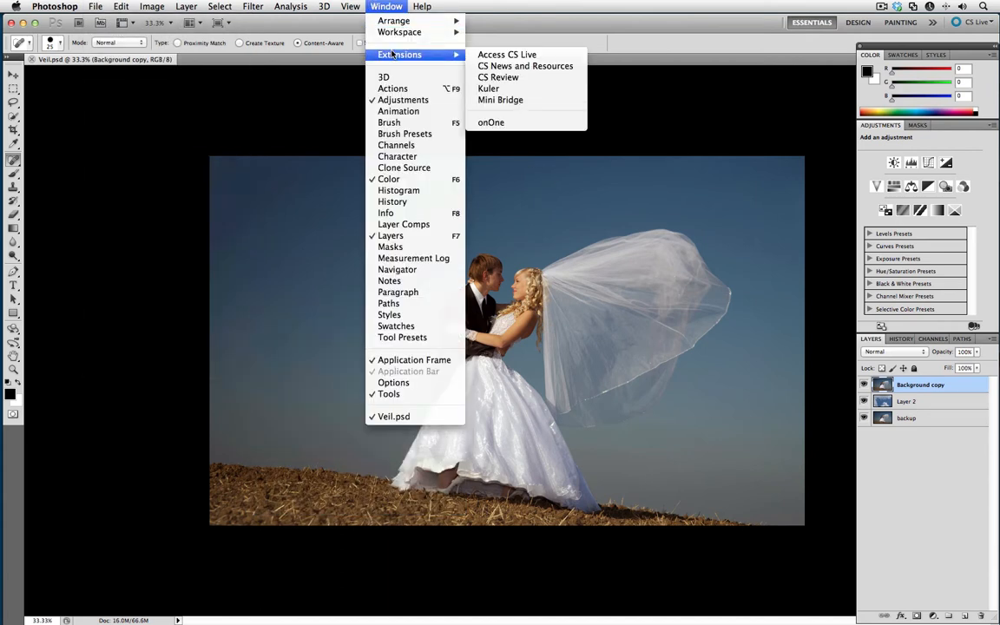
click(490, 120)
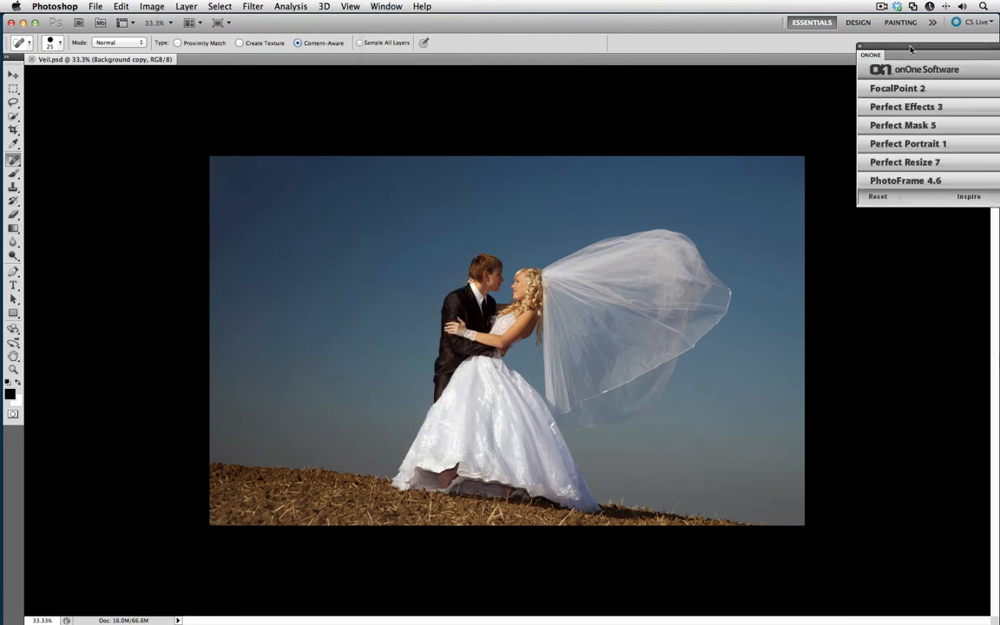
drag(912, 61, 655, 158)
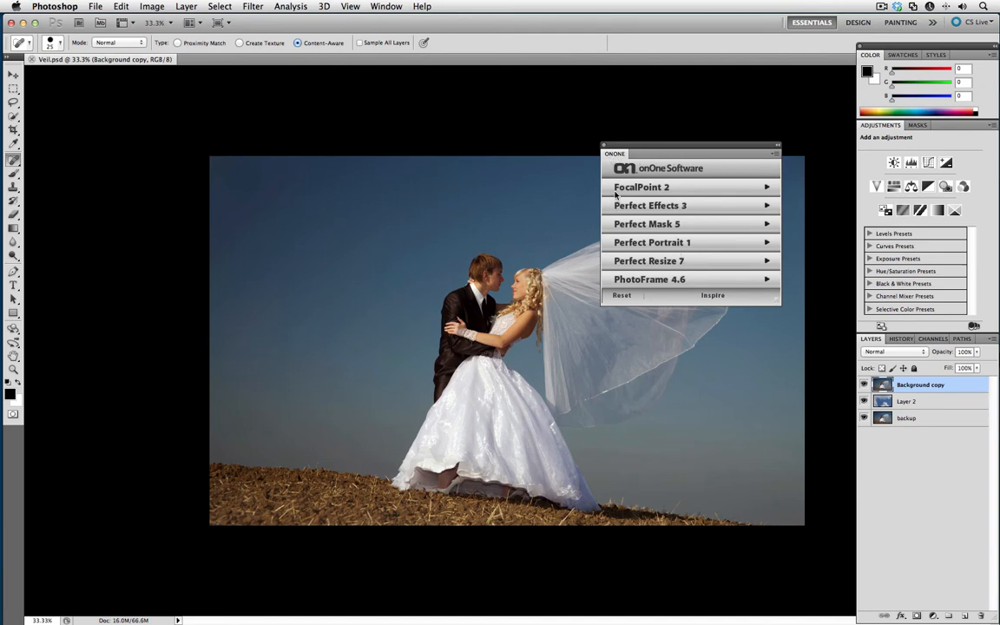
drag(608, 156, 886, 339)
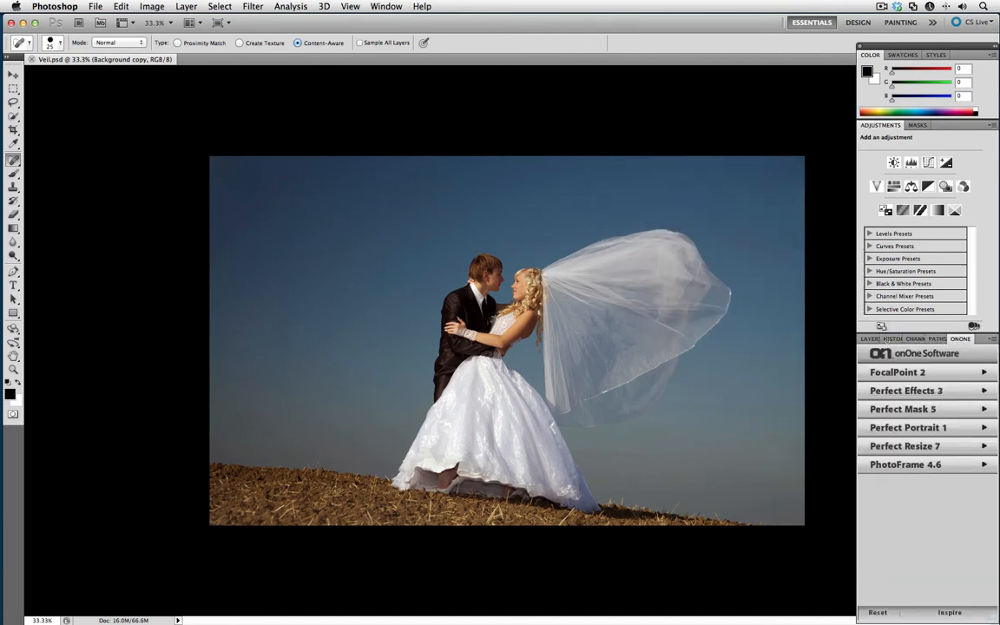
Look at the Perfect Mask 5 entry in the onOne panel and return to the layer list
click(870, 339)
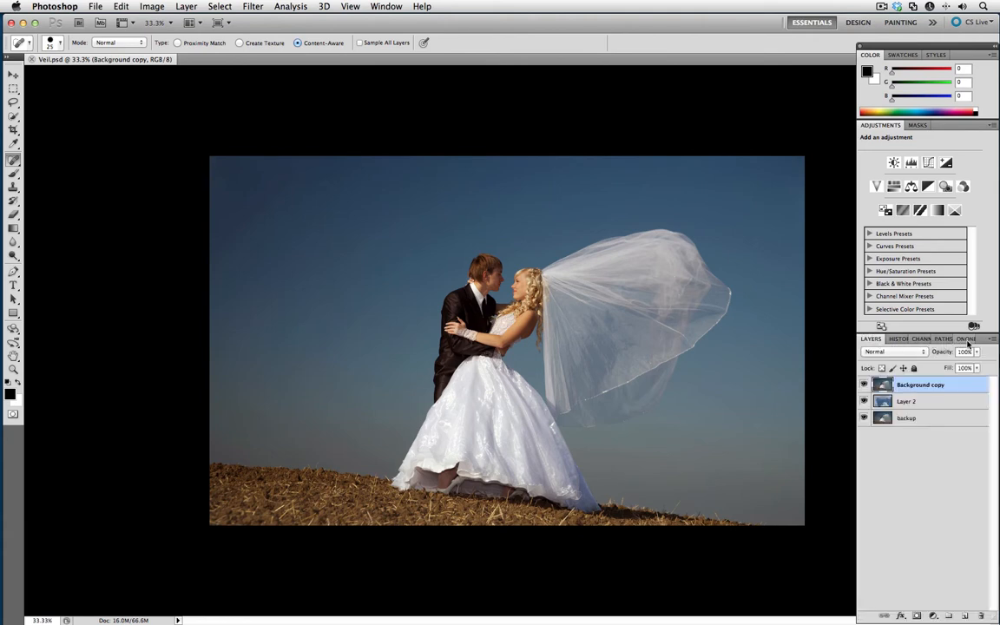
click(961, 339)
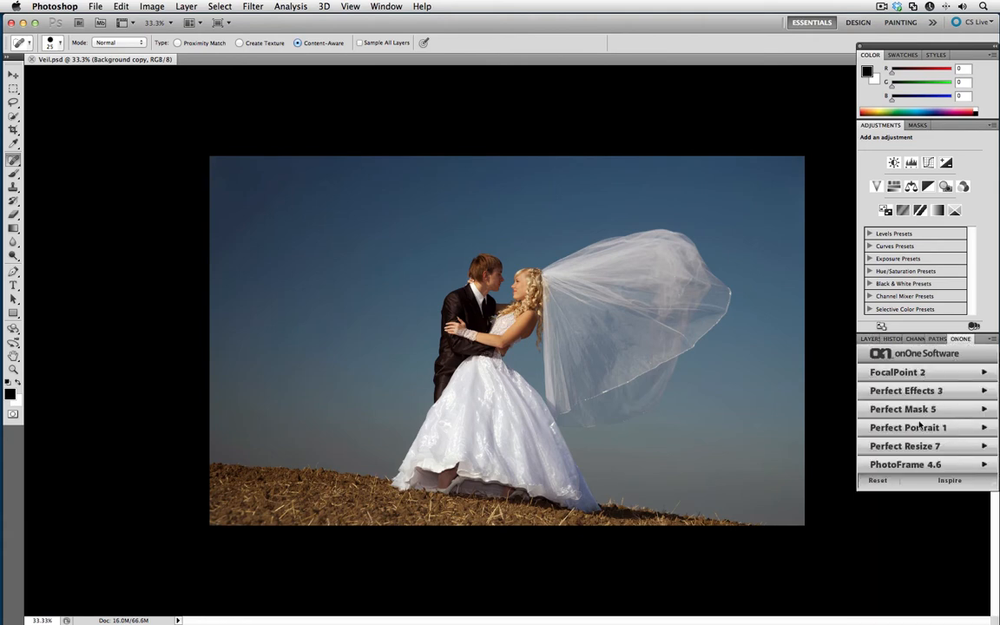
click(918, 411)
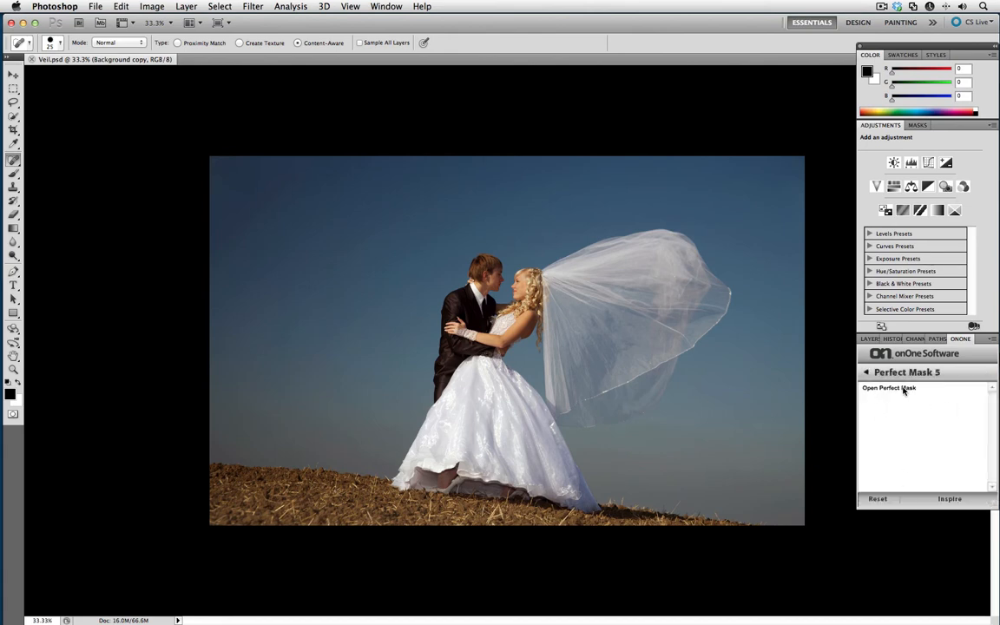
click(866, 372)
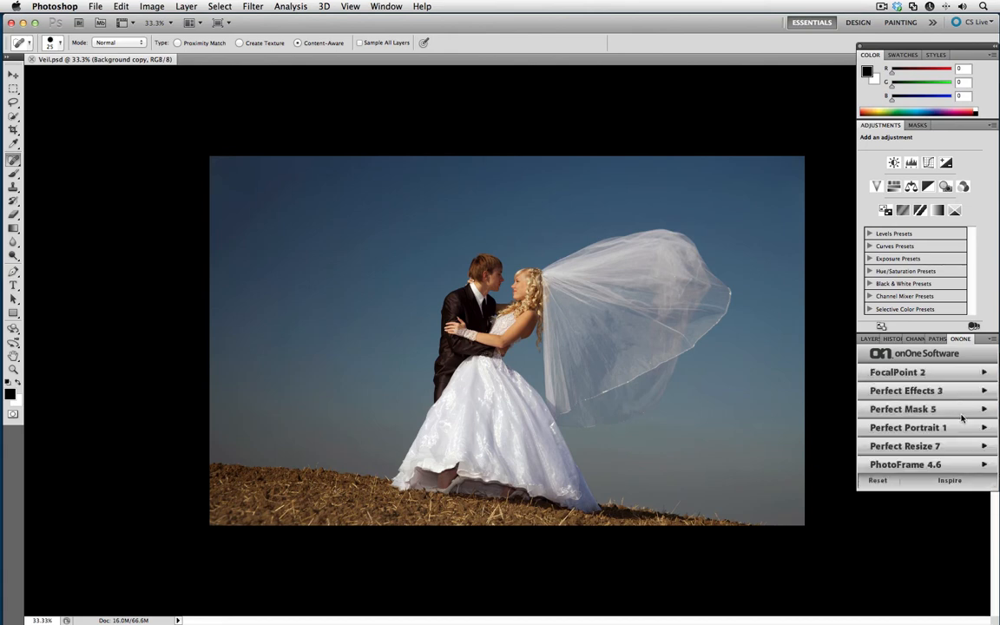
click(870, 339)
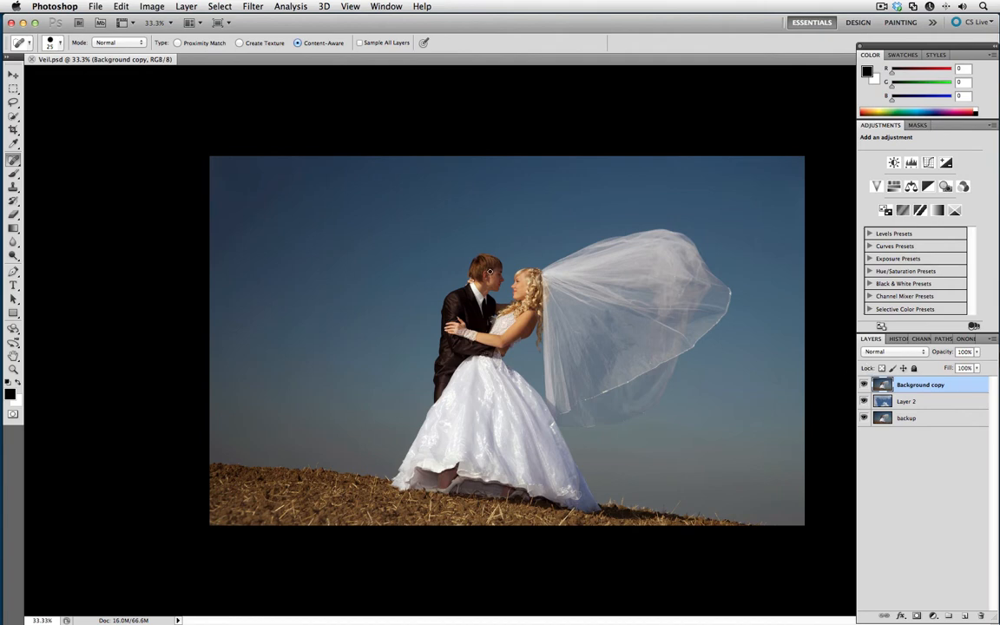
Close the Veil.psd window, hide Photoshop, and open SanFranBay.jpg from the desktop in Perfect Photo Suite
click(11, 23)
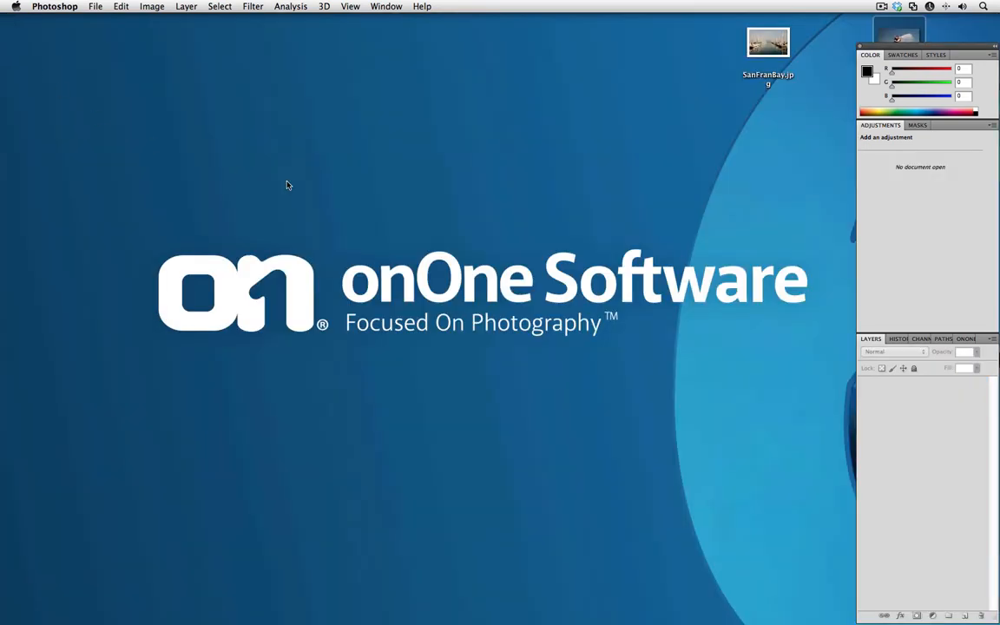
key(super+h)
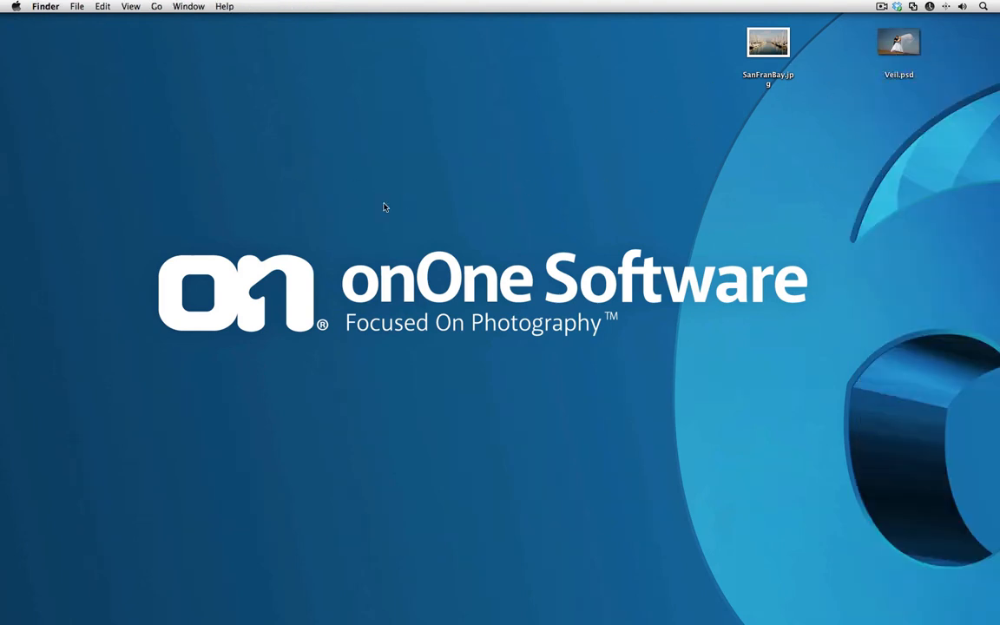
drag(744, 52, 9, 257)
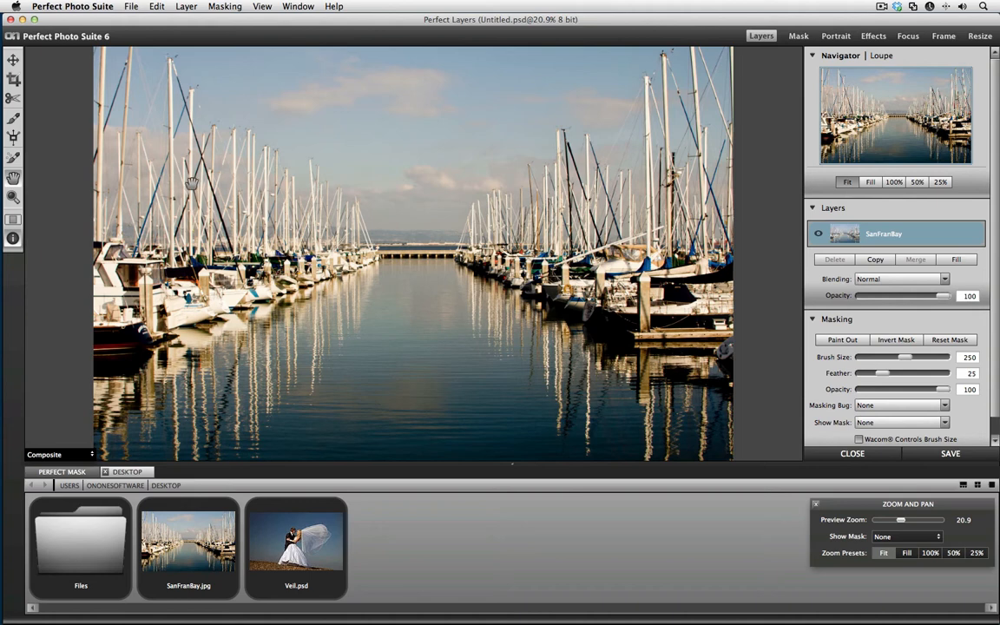
Check the sailboat masts against the sky and duplicate the SanFranBay layer
click(14, 178)
key(super+equal)
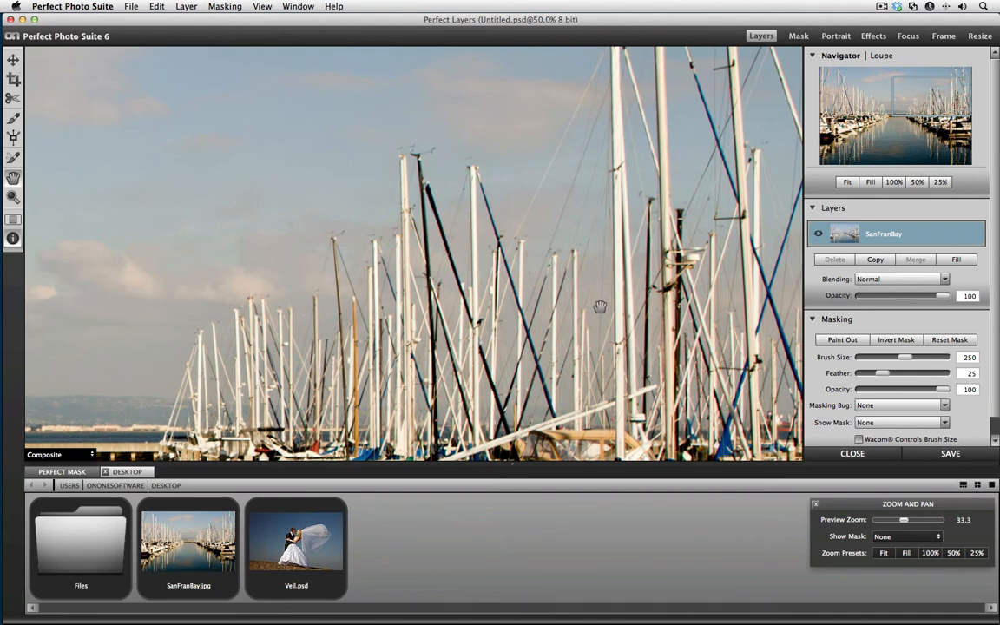
drag(356, 299, 537, 216)
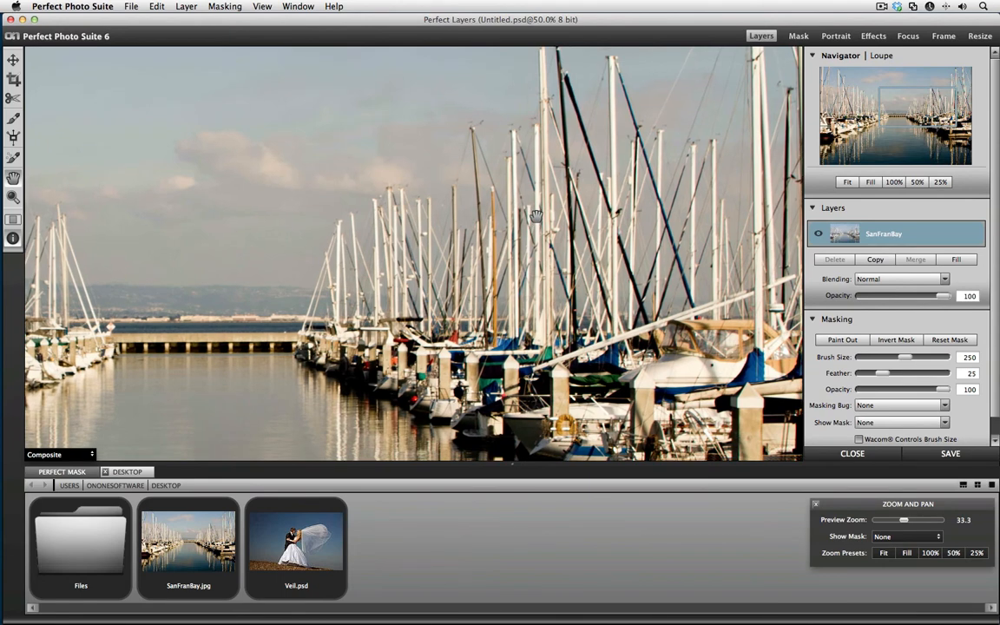
key(super+minus)
drag(294, 179, 383, 179)
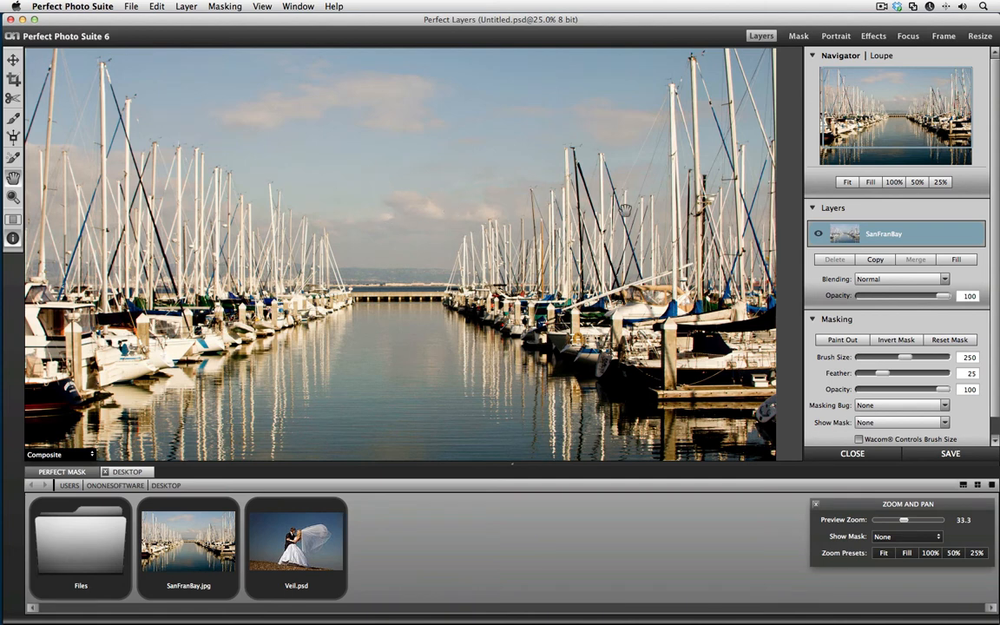
click(877, 259)
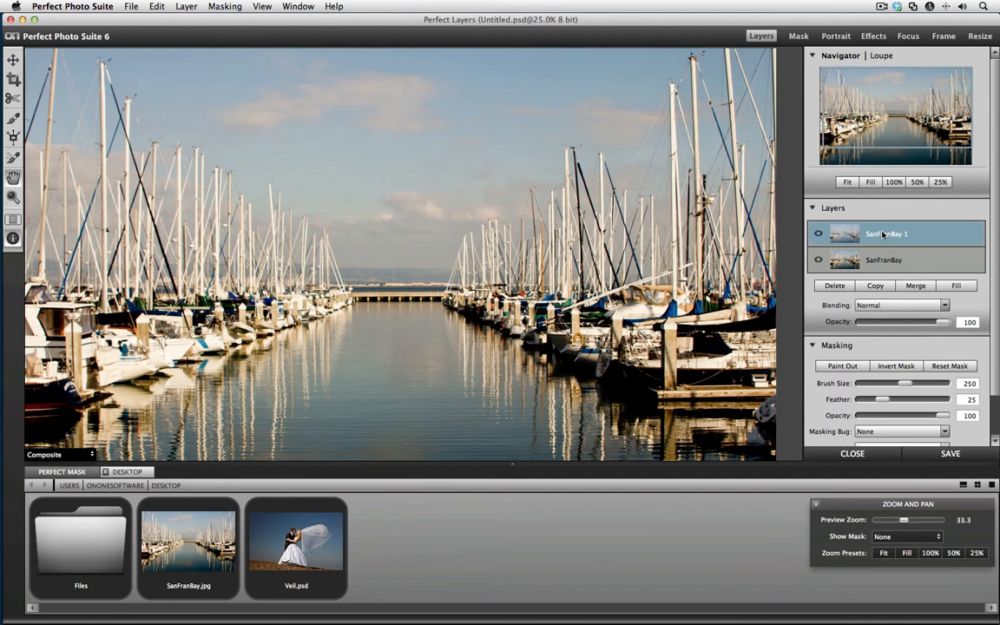
Set the blending mode of the upper SanFranBay copy to Multiply
click(875, 306)
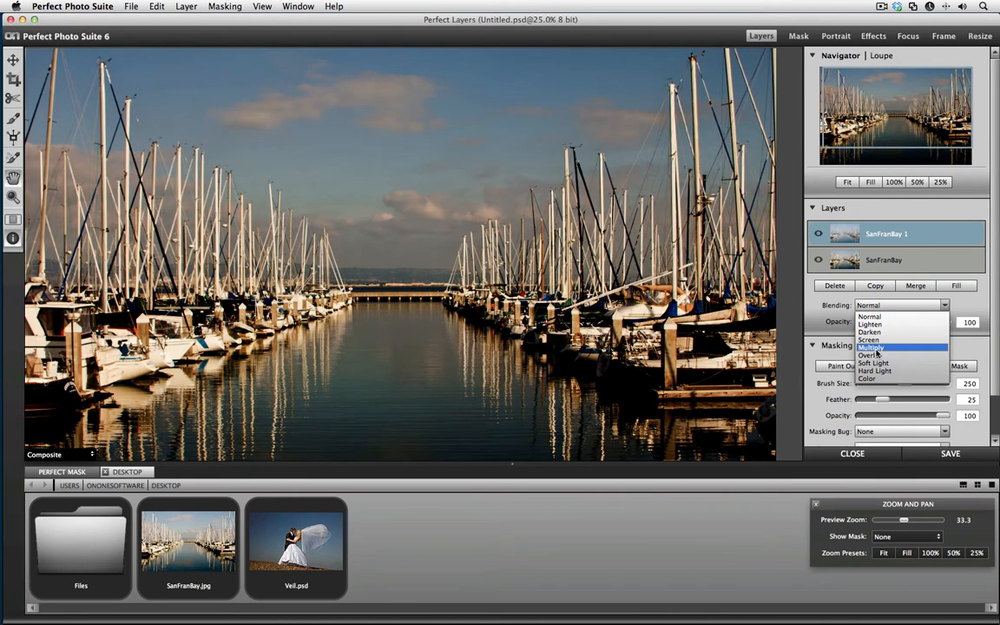
click(877, 351)
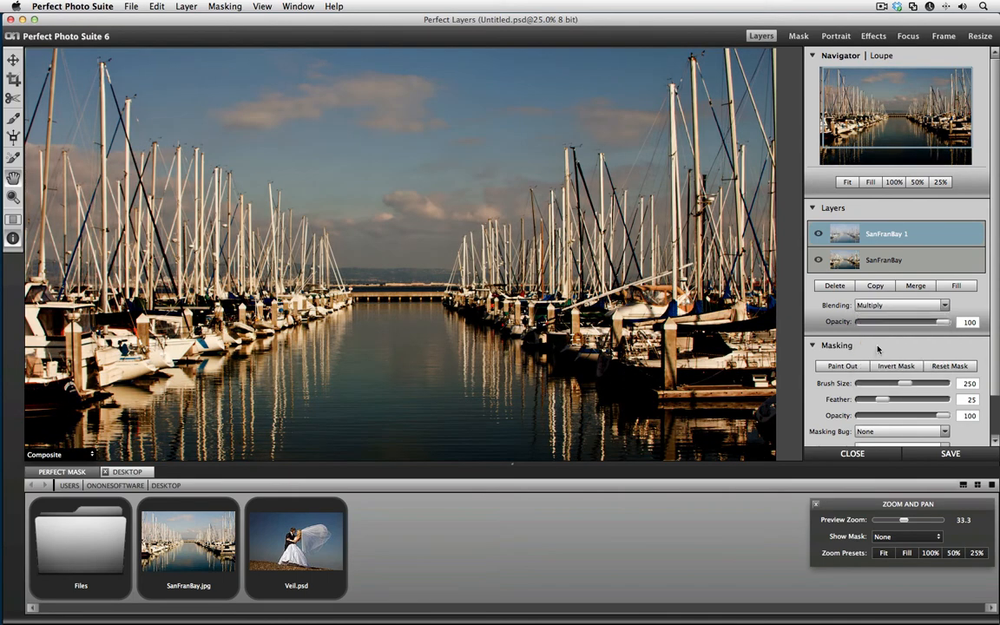
click(888, 257)
click(886, 238)
click(872, 305)
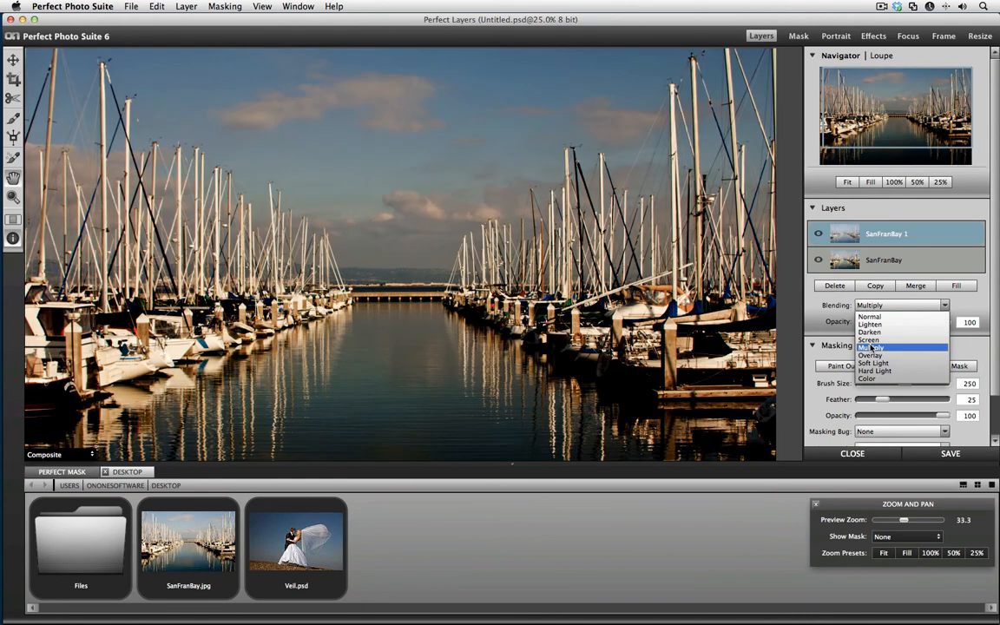
click(871, 347)
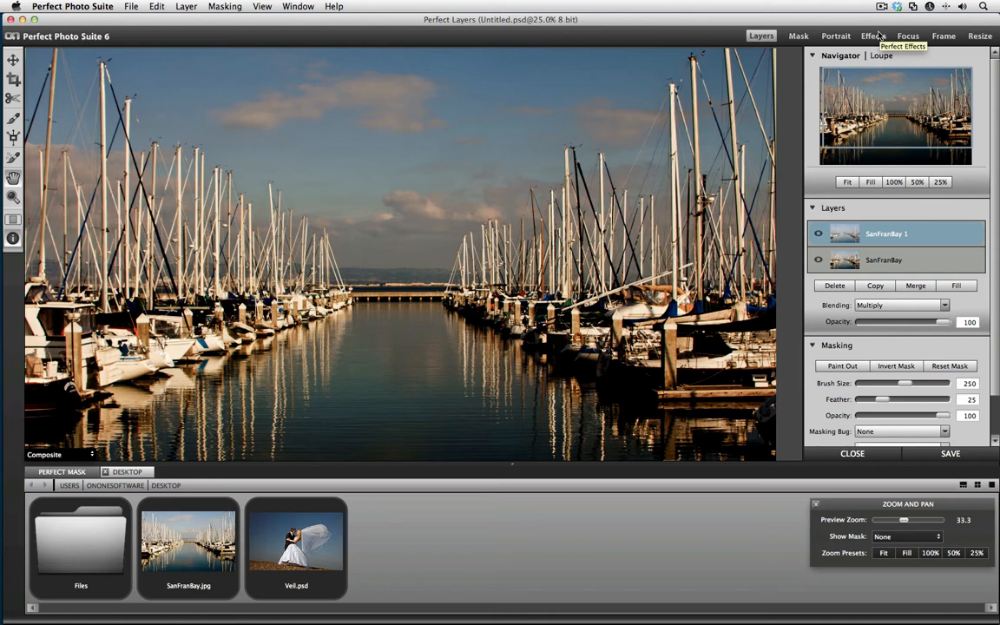
Take the Multiply layer into Perfect Mask and drop the sky between the masts with the drop brush at size 100
click(798, 36)
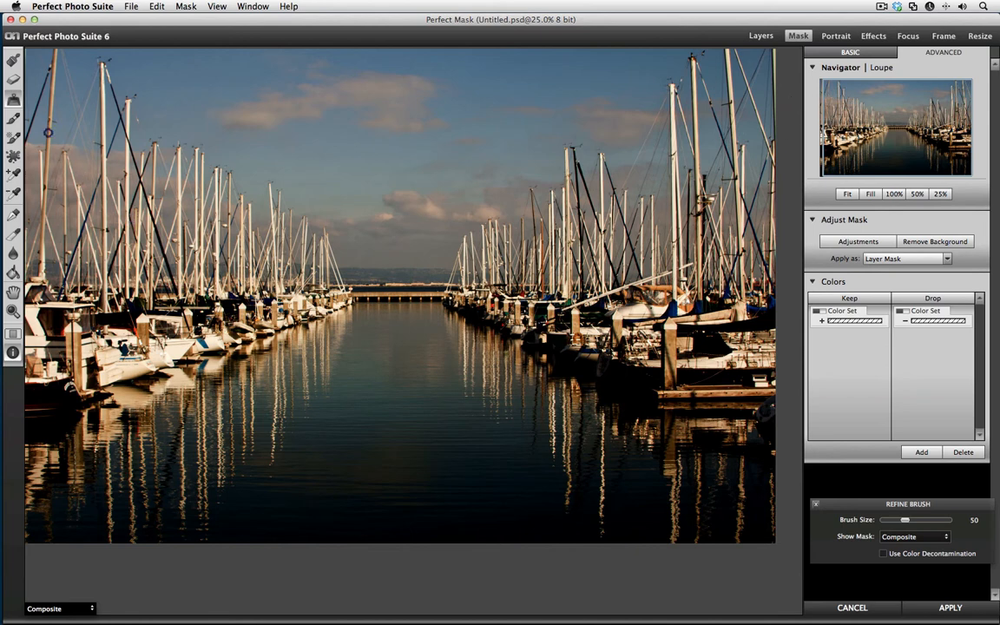
click(14, 77)
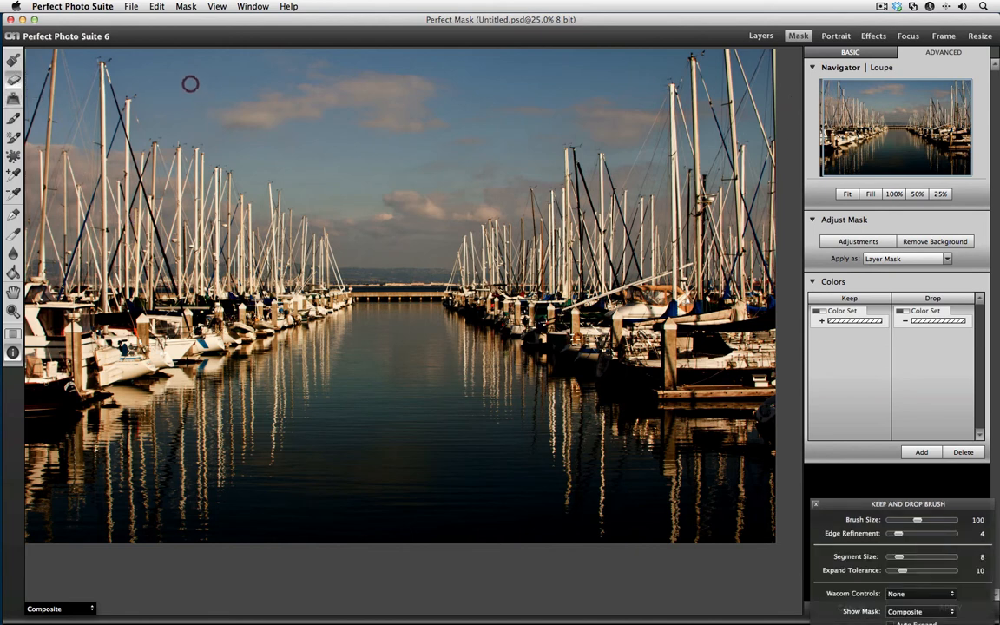
mouse_move(199, 66)
mouse_down()
mouse_move(280, 134)
mouse_move(342, 155)
mouse_move(363, 188)
mouse_move(401, 205)
mouse_move(452, 178)
mouse_move(537, 96)
mouse_move(612, 80)
mouse_up()
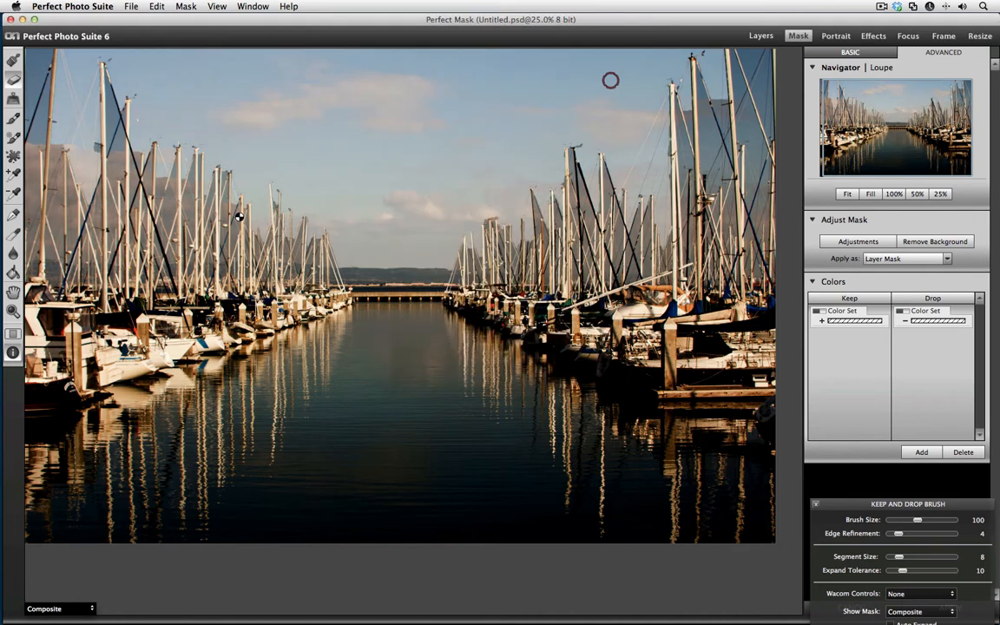
Inspect the sky mask in Grayscale view and return to the Composite view
key(super+m)
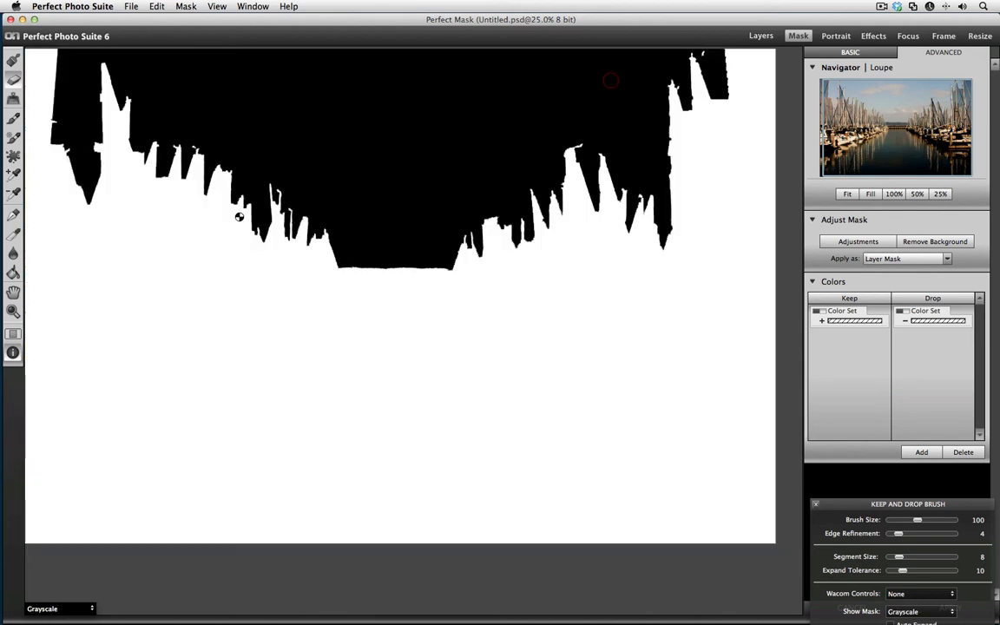
click(46, 609)
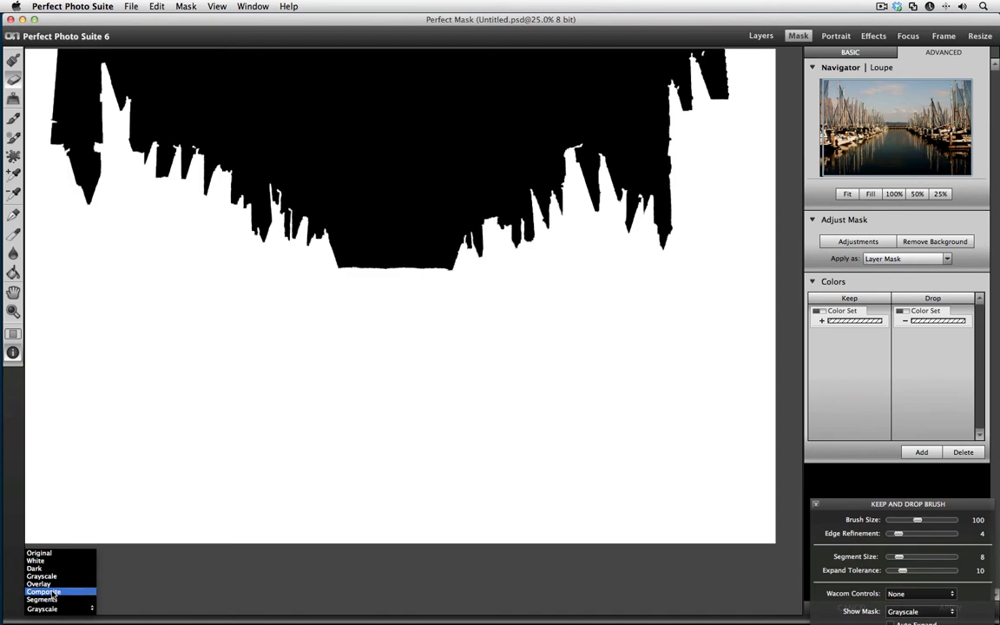
click(44, 592)
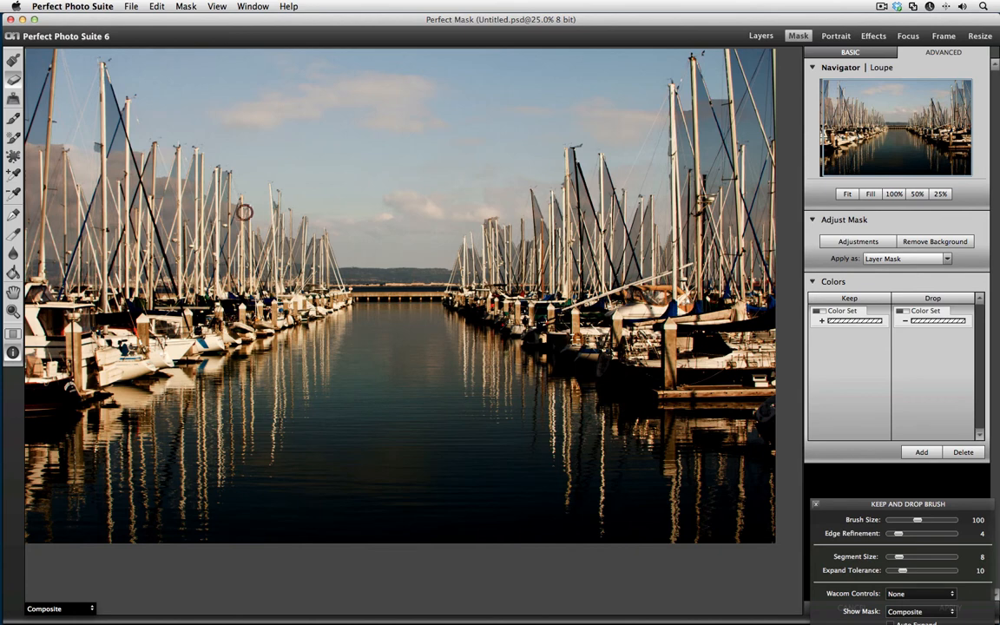
Select the Magic Brush and compare the harbour image in the Original, White and Composite mask views
click(14, 139)
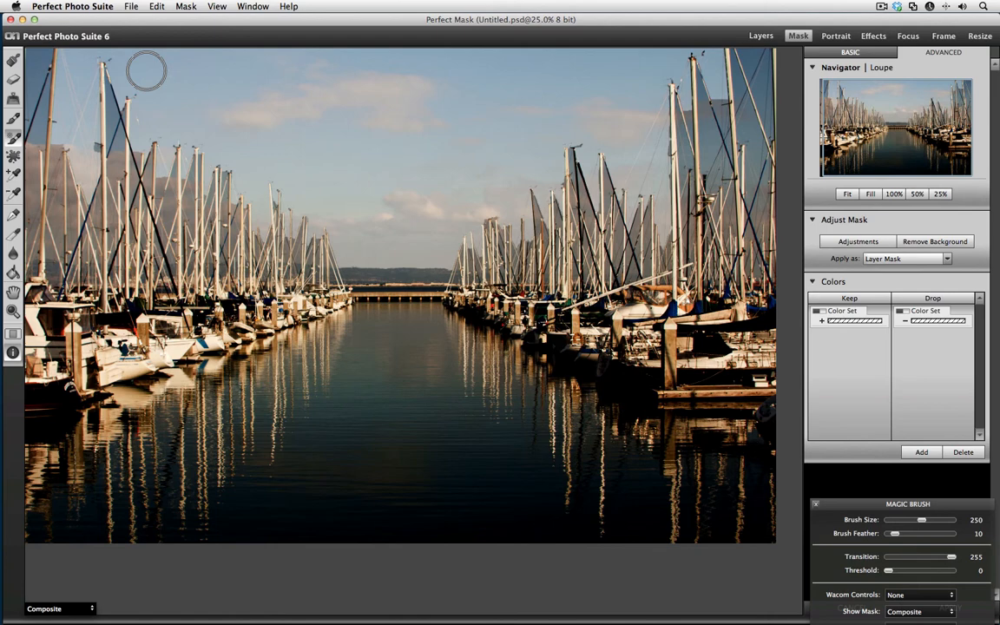
key(backslash)
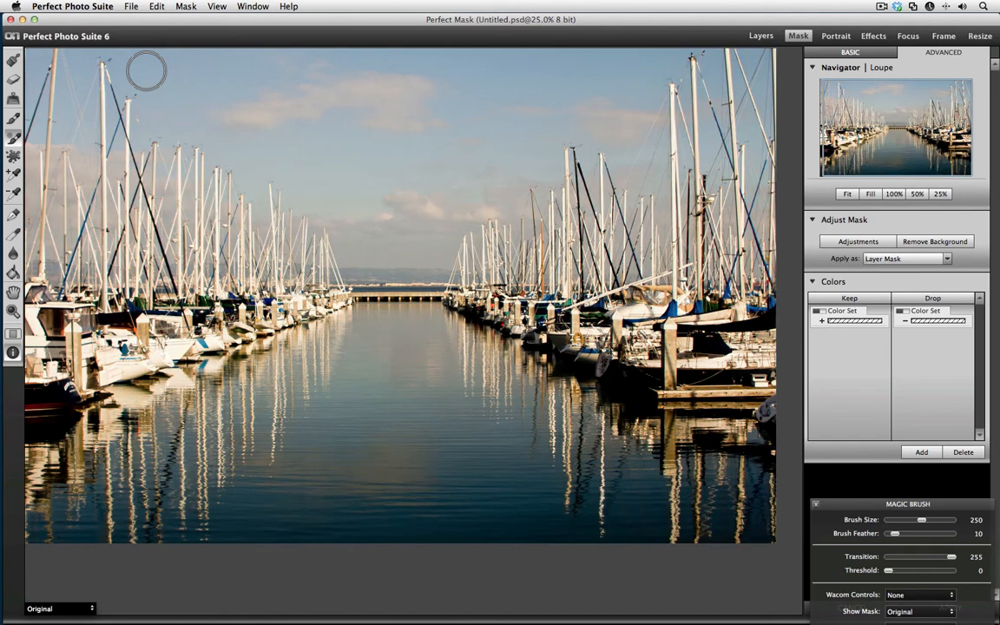
key(backslash)
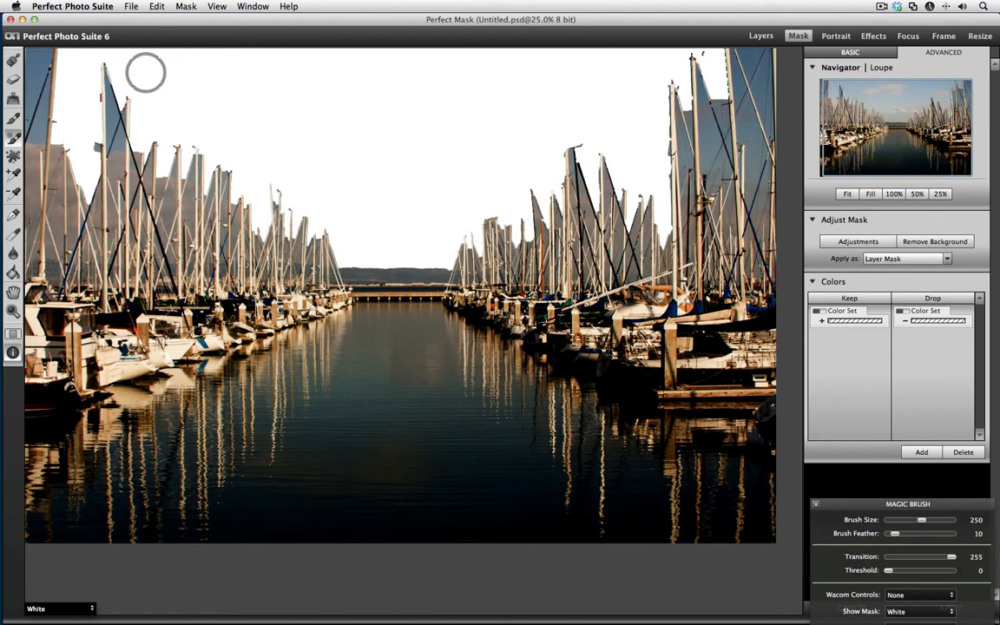
key(backslash)
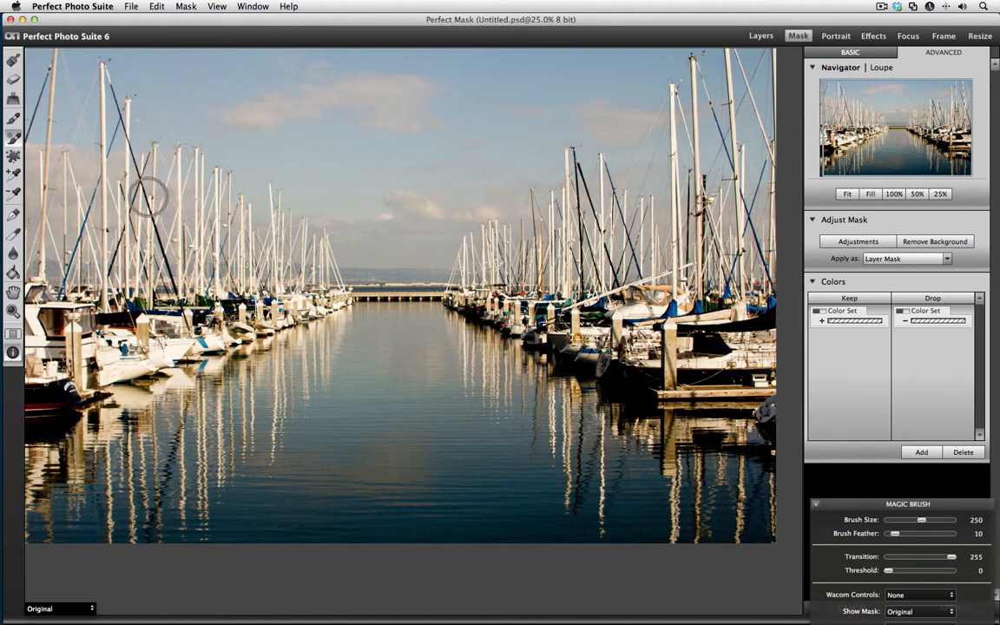
key(m)
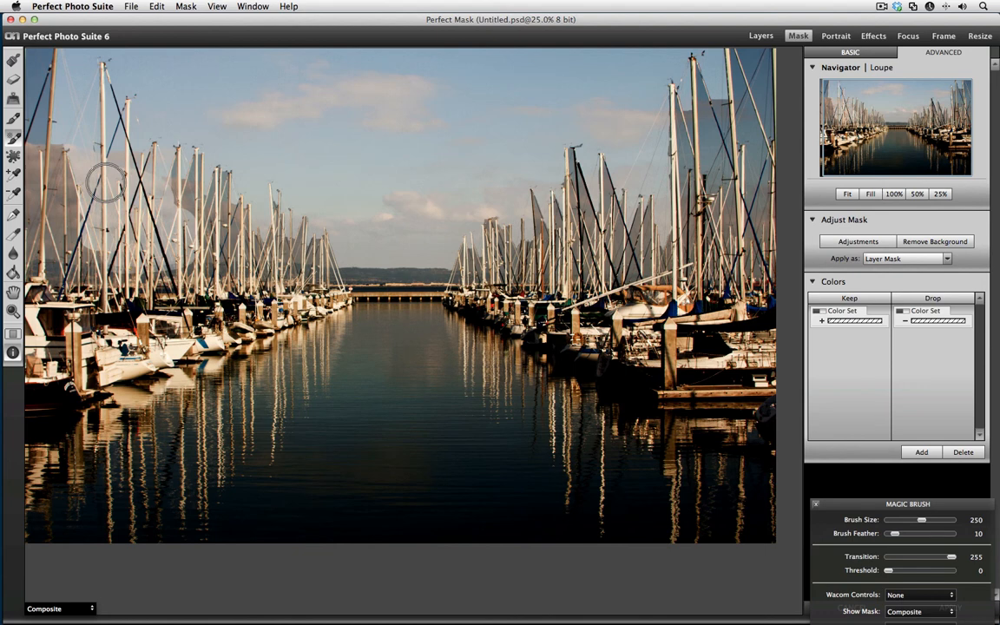
Undo the last Magic Brush stroke and brush out the sky between the left-hand masts down to the horizon
key(super+z)
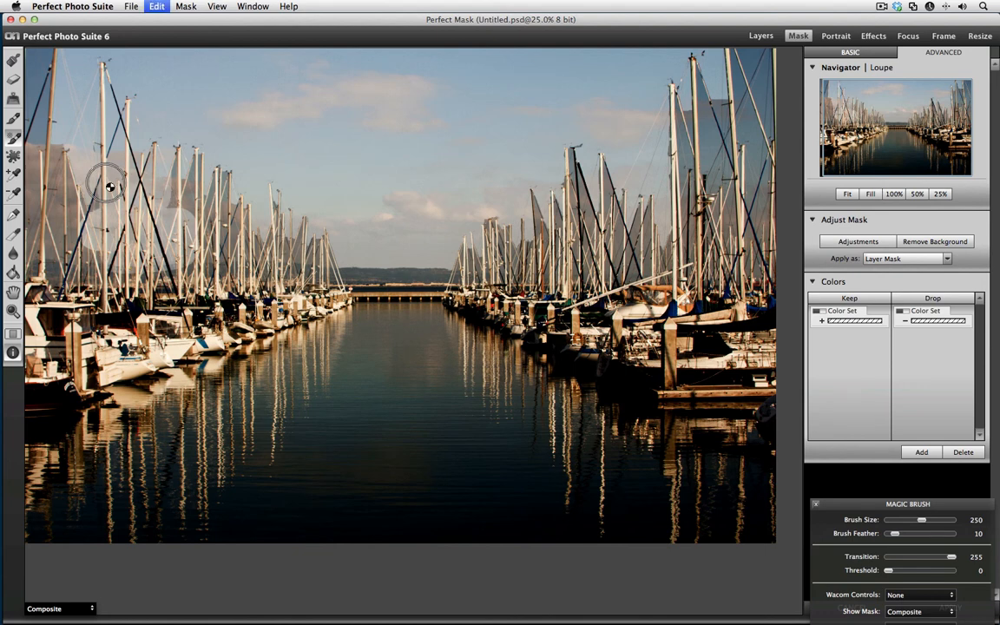
click(156, 6)
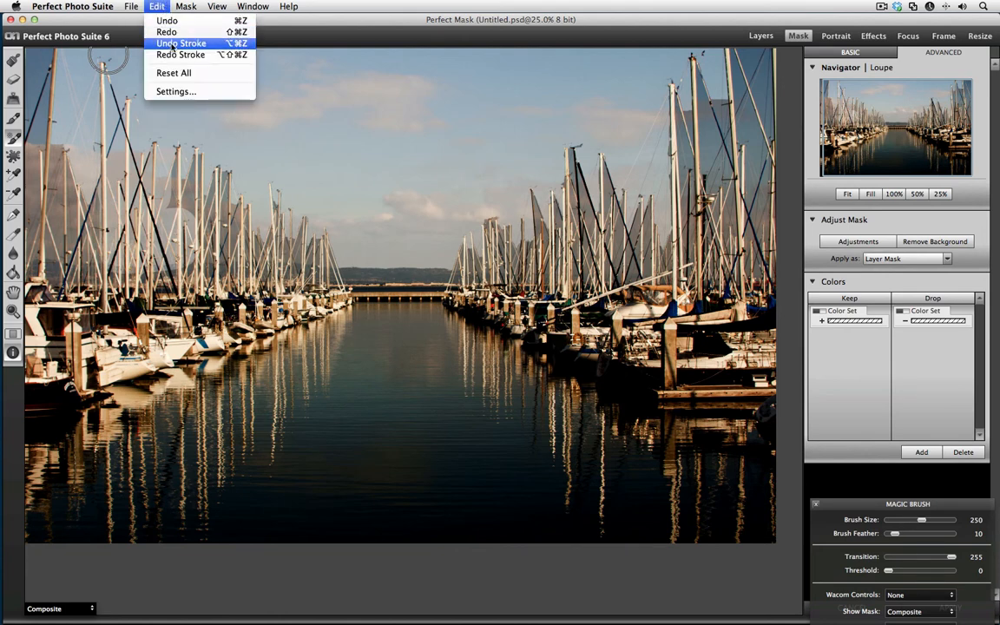
click(241, 112)
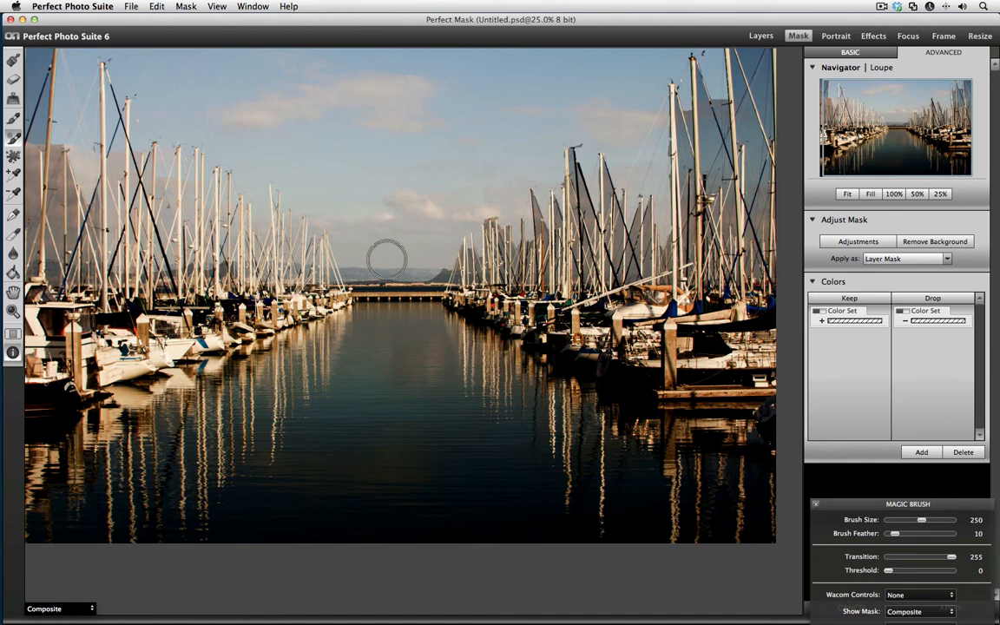
In White view, brush out the remaining sky around the far-left masts with the Magic Brush reduced to size 150
key(m)
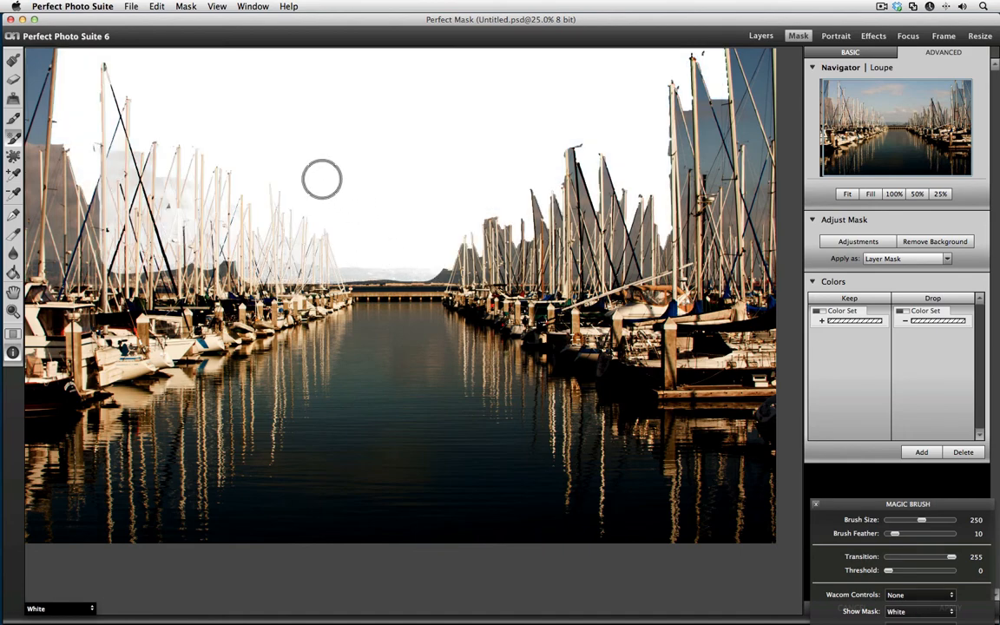
mouse_move(155, 102)
mouse_down()
mouse_move(129, 178)
mouse_move(129, 233)
mouse_move(125, 155)
mouse_move(128, 167)
mouse_up()
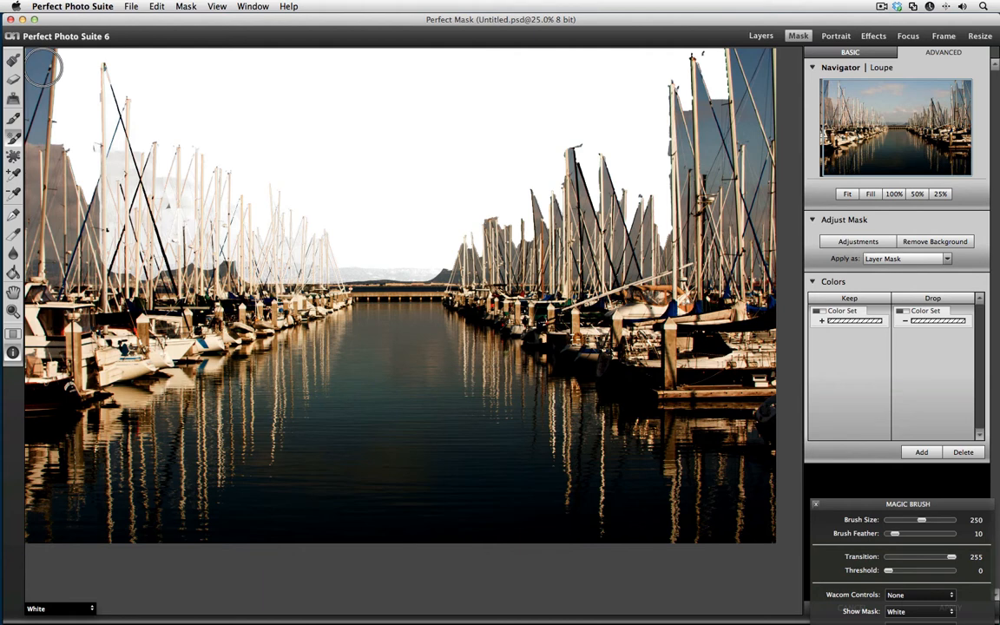
key(bracketleft)
key(bracketleft)
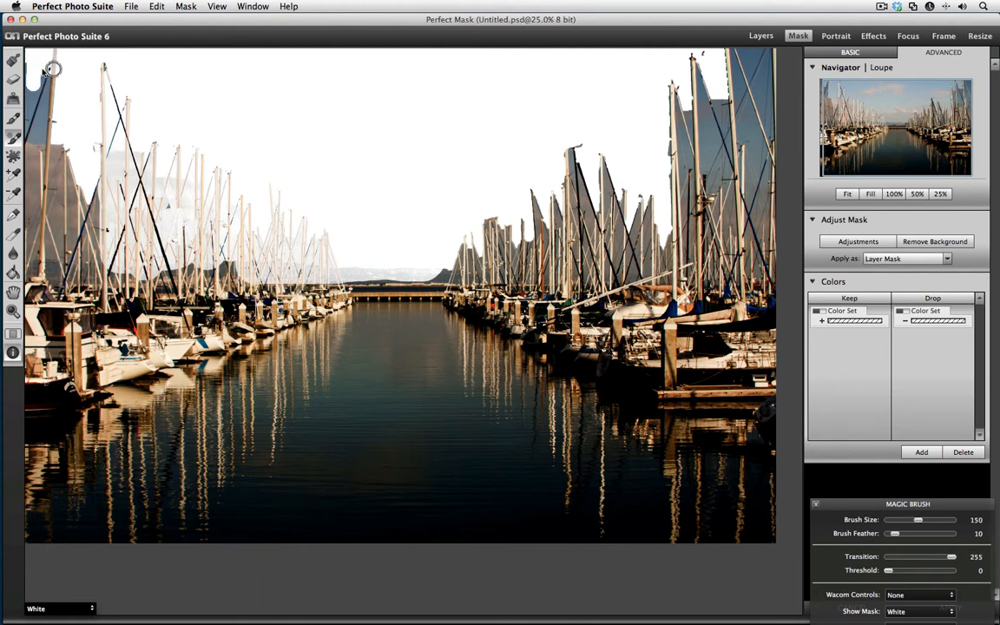
mouse_move(43, 73)
mouse_down()
mouse_move(27, 96)
mouse_move(52, 113)
mouse_move(16, 112)
mouse_move(54, 126)
mouse_move(20, 127)
mouse_move(61, 136)
mouse_move(26, 140)
mouse_move(57, 154)
mouse_up()
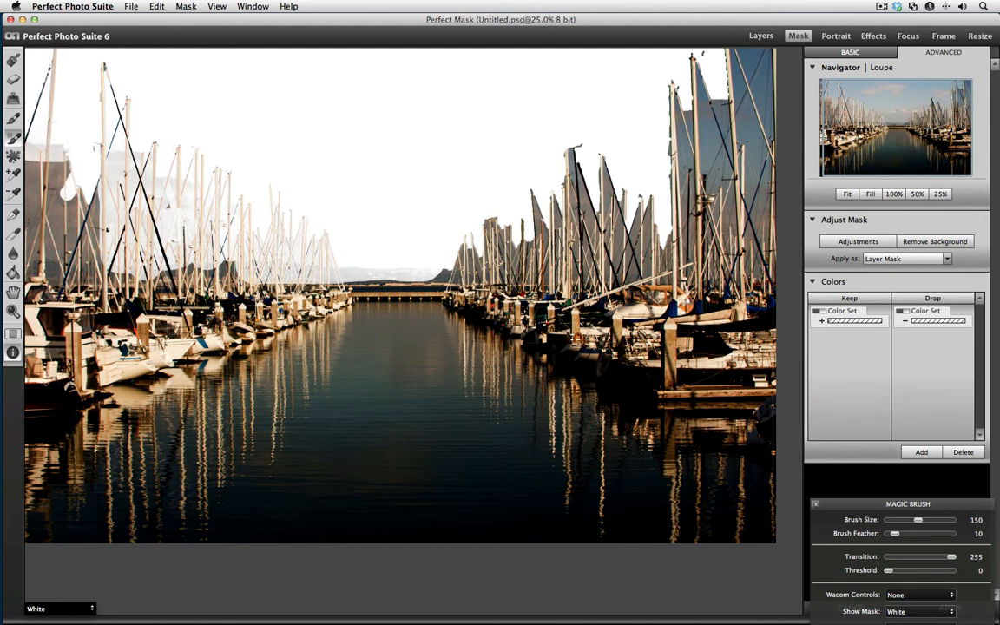
mouse_move(62, 169)
mouse_down()
mouse_move(33, 165)
mouse_move(30, 144)
mouse_move(54, 141)
mouse_up()
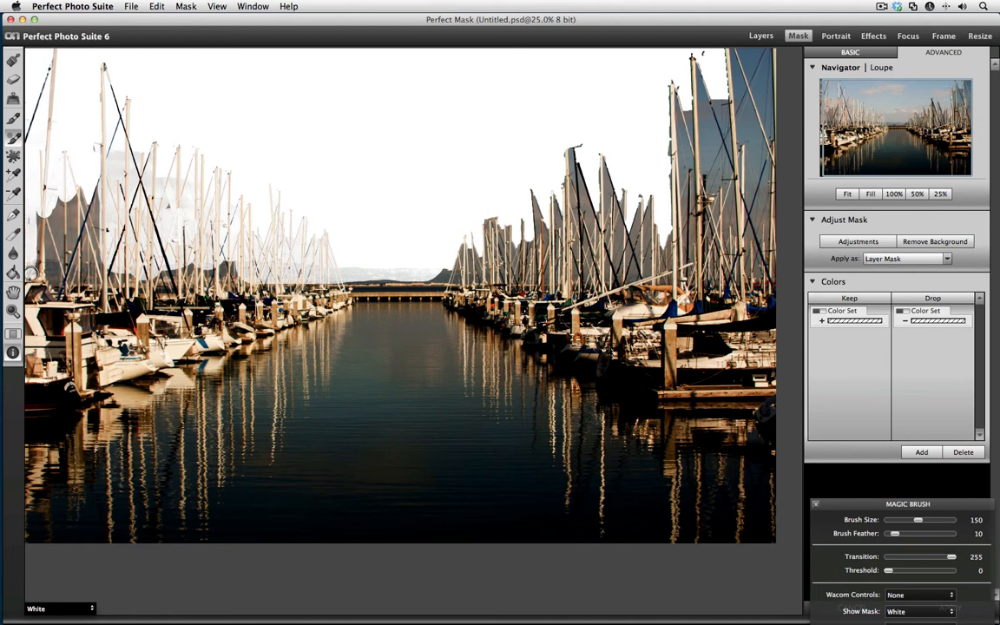
mouse_move(33, 265)
mouse_down()
mouse_move(102, 274)
mouse_move(43, 259)
mouse_move(61, 252)
mouse_move(35, 241)
mouse_move(86, 241)
mouse_move(32, 233)
mouse_move(93, 228)
mouse_move(42, 218)
mouse_move(97, 210)
mouse_move(49, 202)
mouse_move(91, 179)
mouse_up()
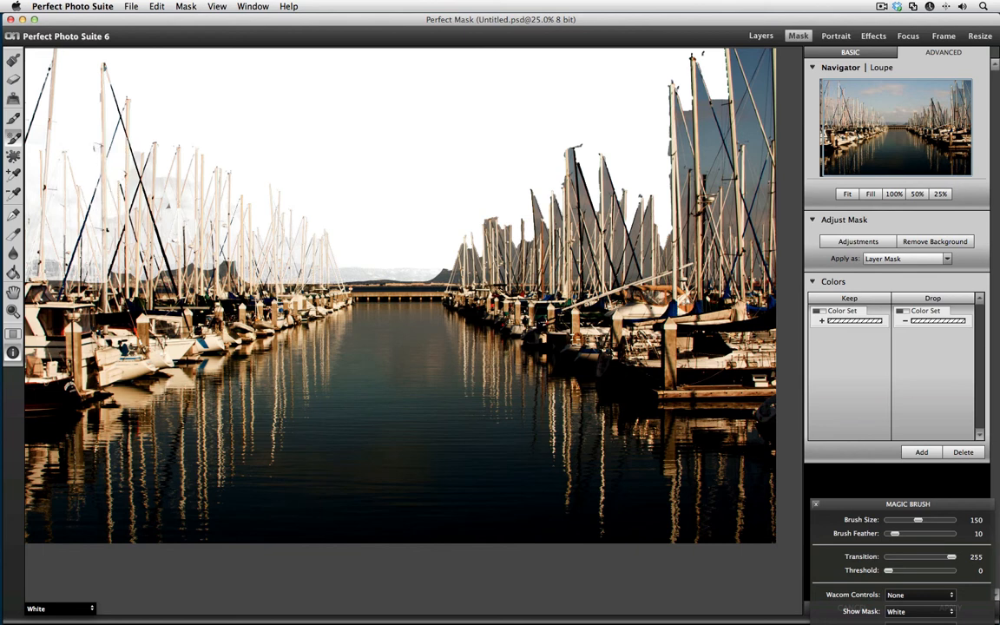
drag(128, 157, 121, 191)
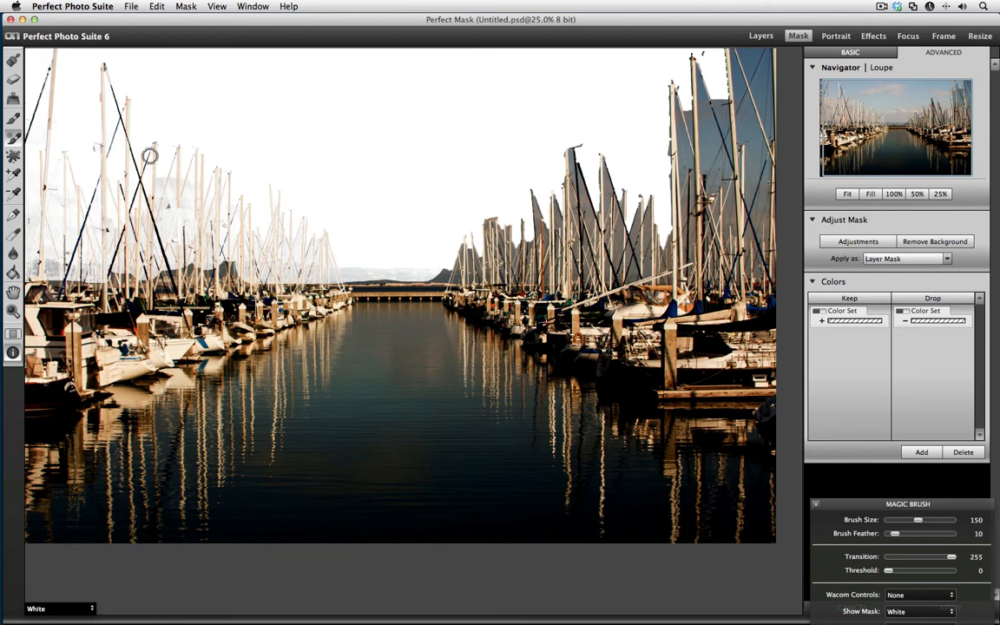
Examine the mask around the left-hand masts in Grayscale view at 100% zoom
key(m)
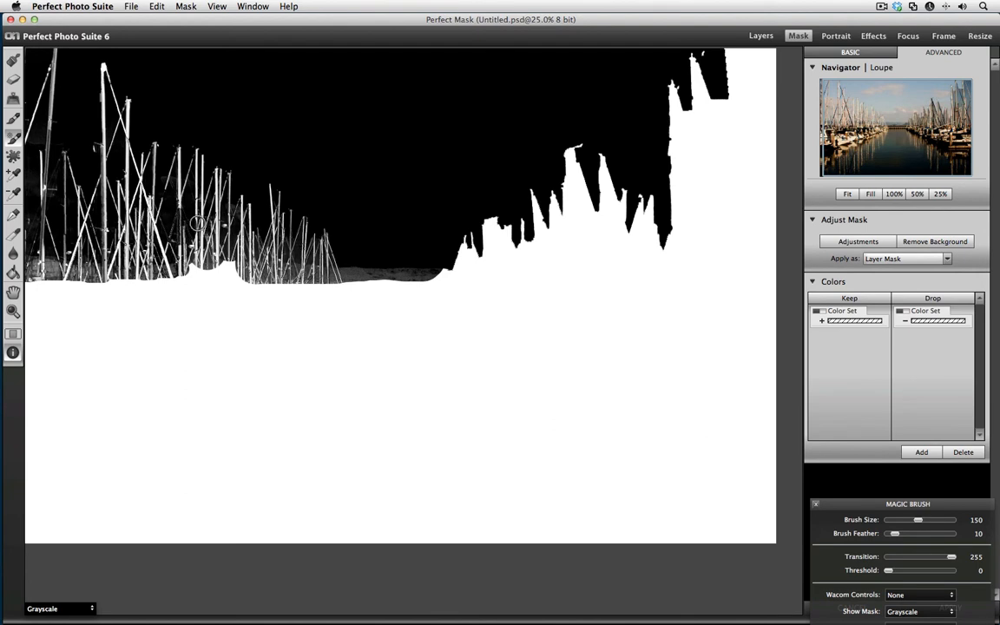
key(super+alt+0)
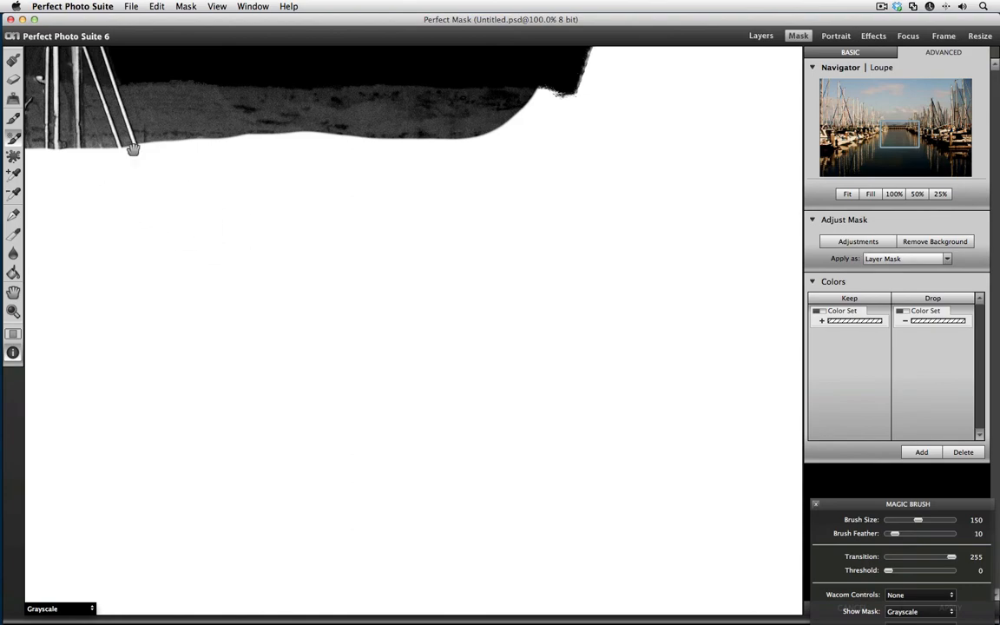
drag(121, 135, 627, 408)
drag(465, 366, 781, 359)
drag(272, 309, 410, 313)
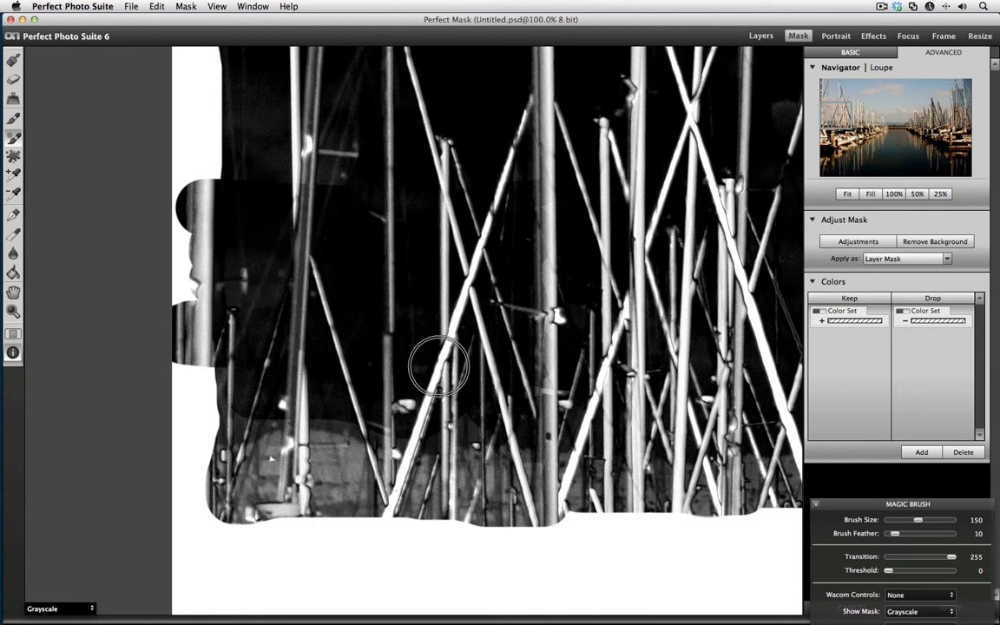
Set the Magic Brush size to 90 and paint out the grey remnants low between the left-hand masts
key(bracketleft)
key(bracketleft)
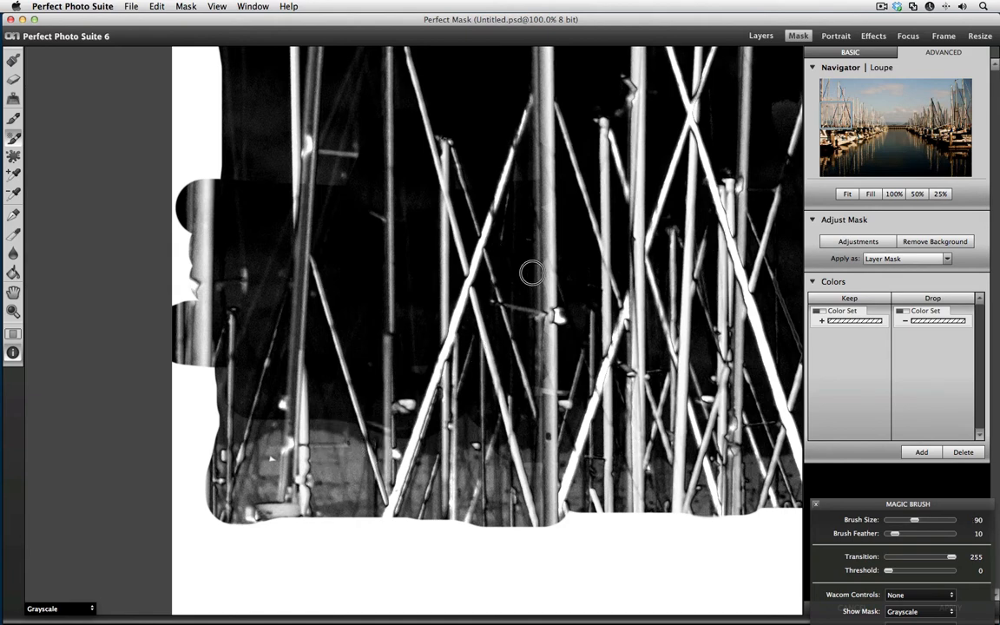
key(super+minus)
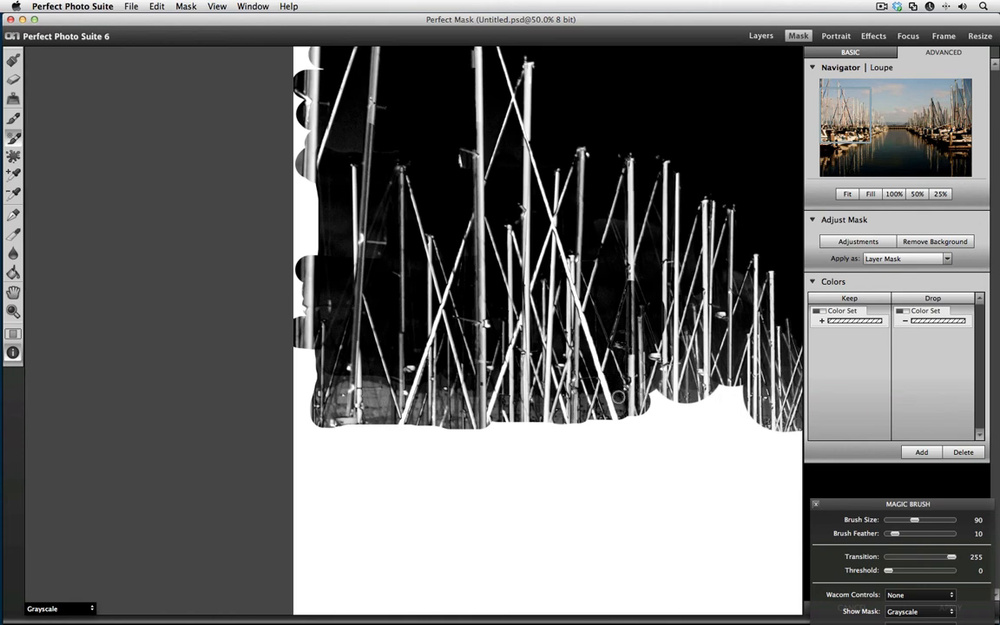
mouse_move(547, 360)
mouse_down()
mouse_move(295, 353)
mouse_move(330, 345)
mouse_up()
Enlarge the Magic Brush to 200 and paint out the leftover sky along the photo's left edge and the mast bases
key(bracketright)
key(bracketright)
key(bracketright)
key(bracketright)
key(bracketright)
key(bracketright)
key(bracketright)
key(bracketright)
key(bracketright)
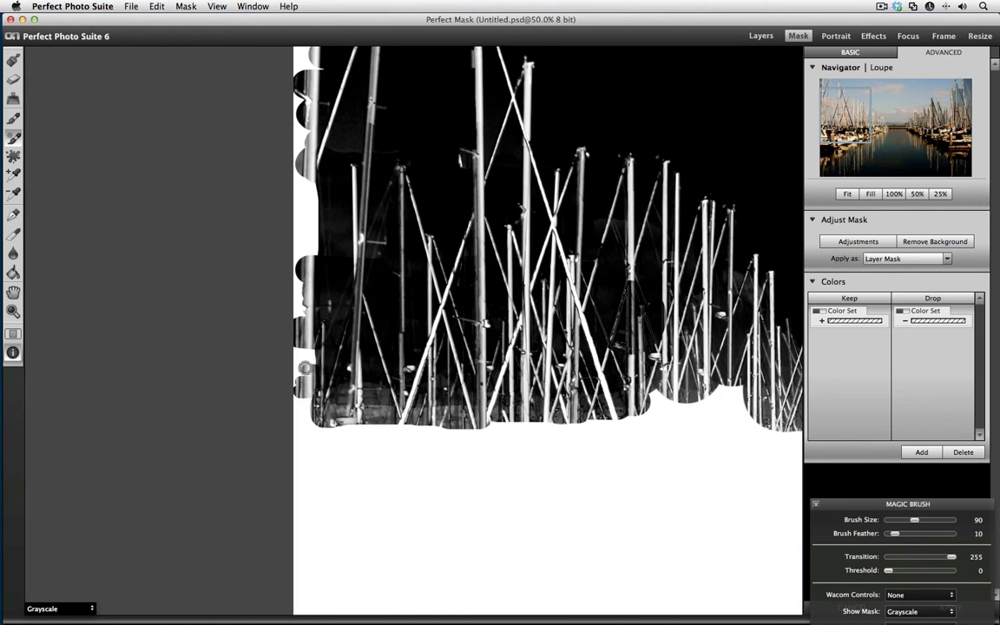
key(bracketright)
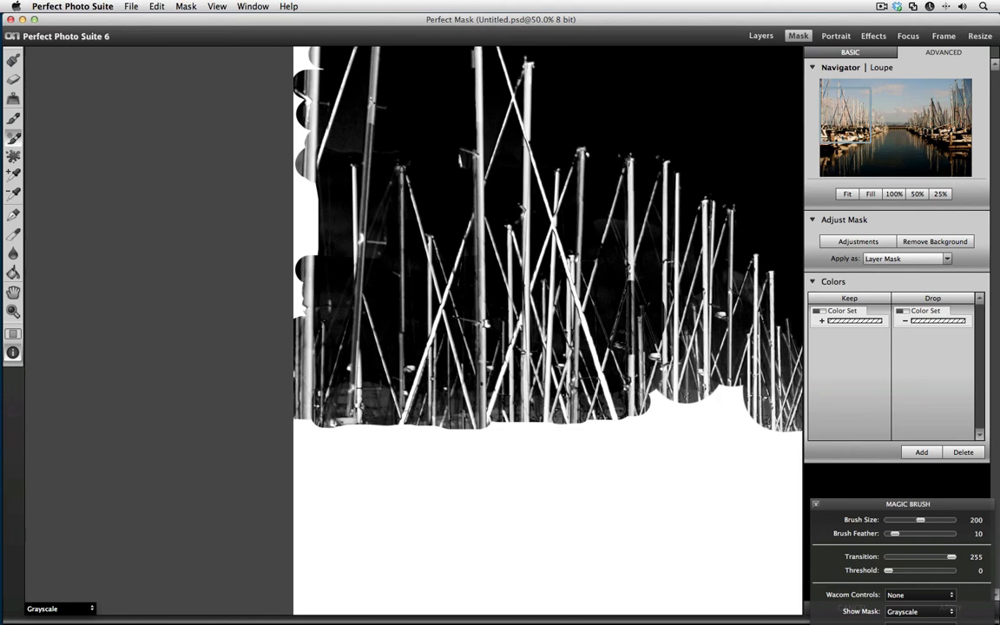
mouse_move(252, 287)
mouse_down()
mouse_move(280, 230)
mouse_move(292, 211)
mouse_move(307, 259)
mouse_move(290, 214)
mouse_move(259, 3)
mouse_up()
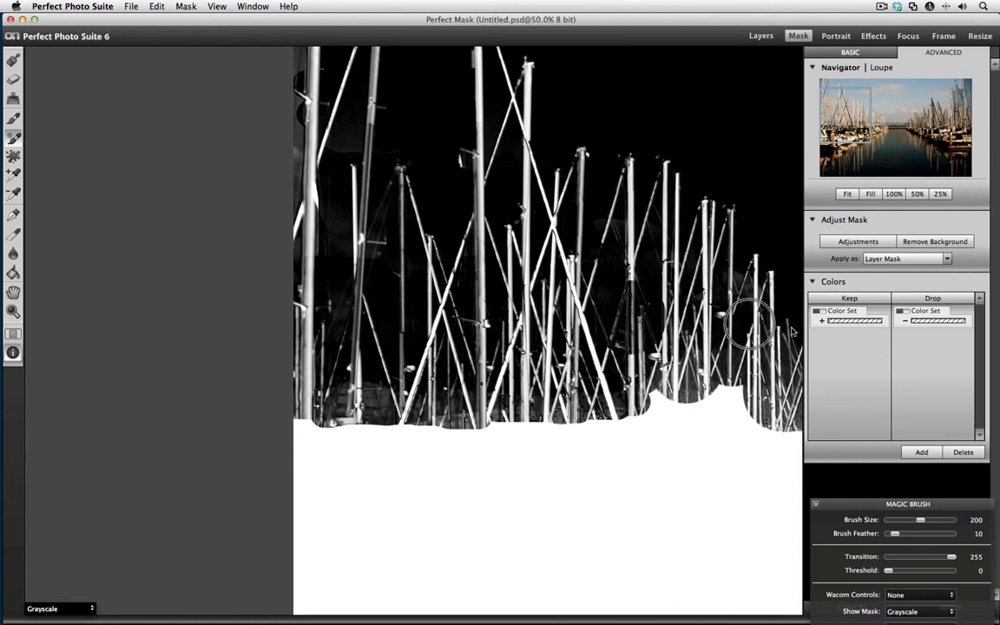
mouse_move(712, 334)
mouse_down()
mouse_move(686, 369)
mouse_move(460, 369)
mouse_move(293, 395)
mouse_up()
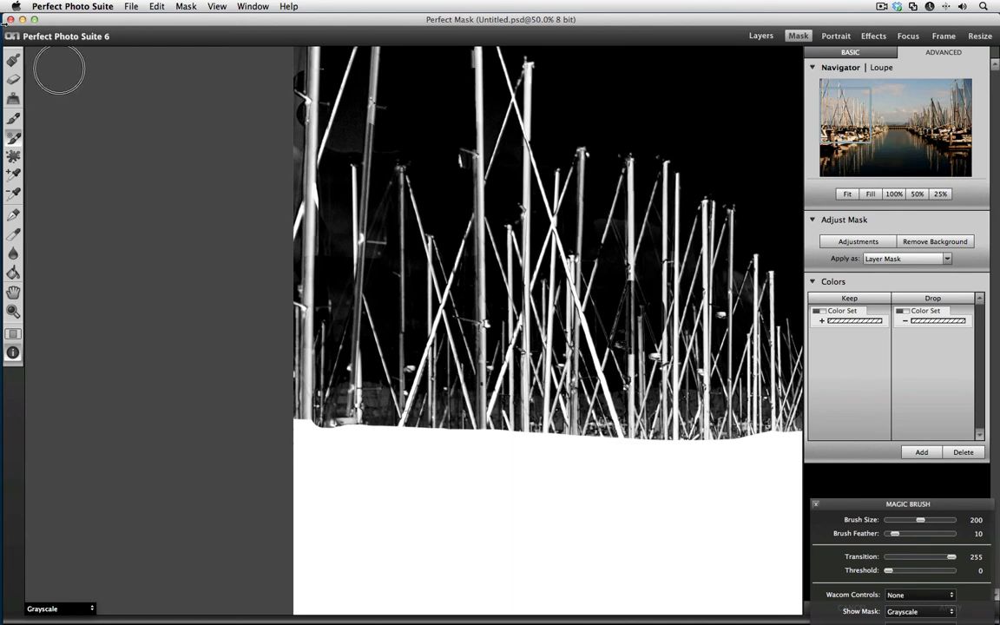
Show the mask as Overlay and restore the low sky area behind the left-hand masts using the Masking Brush in Paint In mode
key(m)
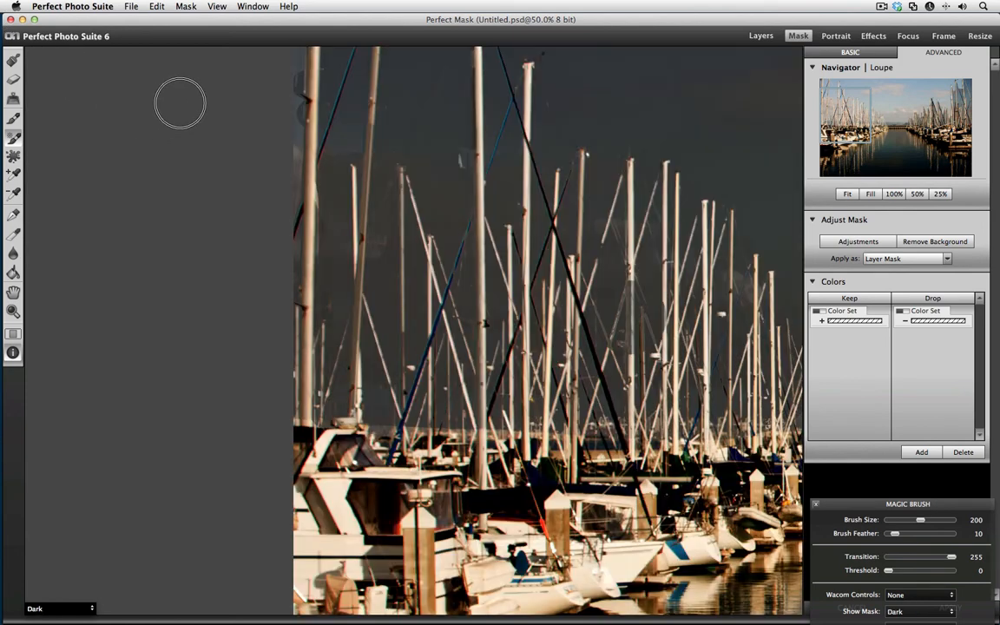
key(m)
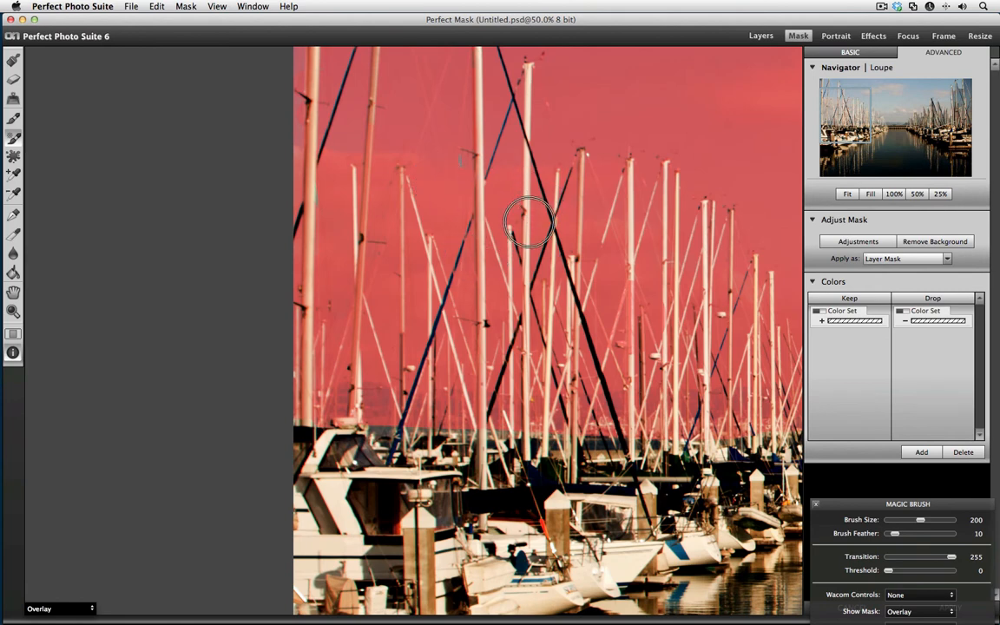
click(13, 119)
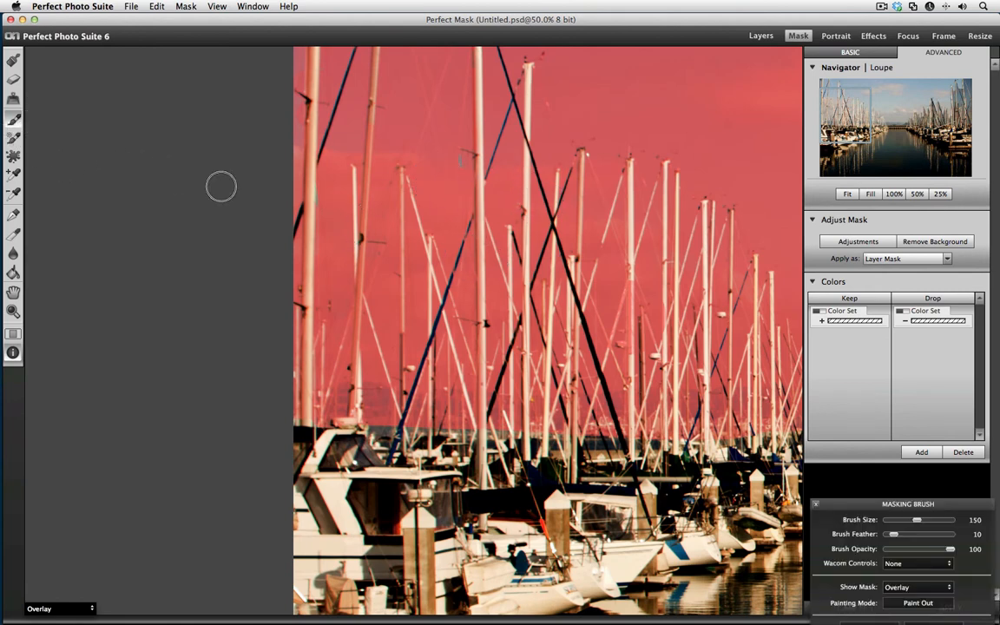
mouse_move(930, 505)
mouse_down()
mouse_move(825, 437)
mouse_move(39, 68)
mouse_move(177, 143)
mouse_up()
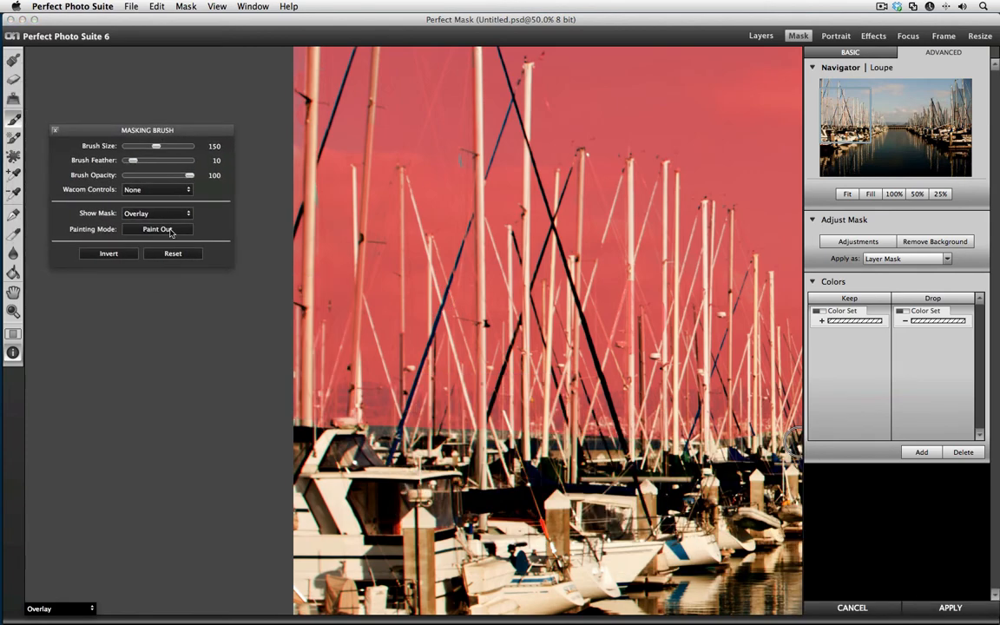
mouse_move(521, 339)
mouse_down()
mouse_move(518, 370)
mouse_move(573, 336)
mouse_move(449, 291)
mouse_move(410, 299)
mouse_move(415, 319)
mouse_move(337, 317)
mouse_move(487, 346)
mouse_move(458, 347)
mouse_move(478, 343)
mouse_move(469, 384)
mouse_move(422, 403)
mouse_move(460, 408)
mouse_up()
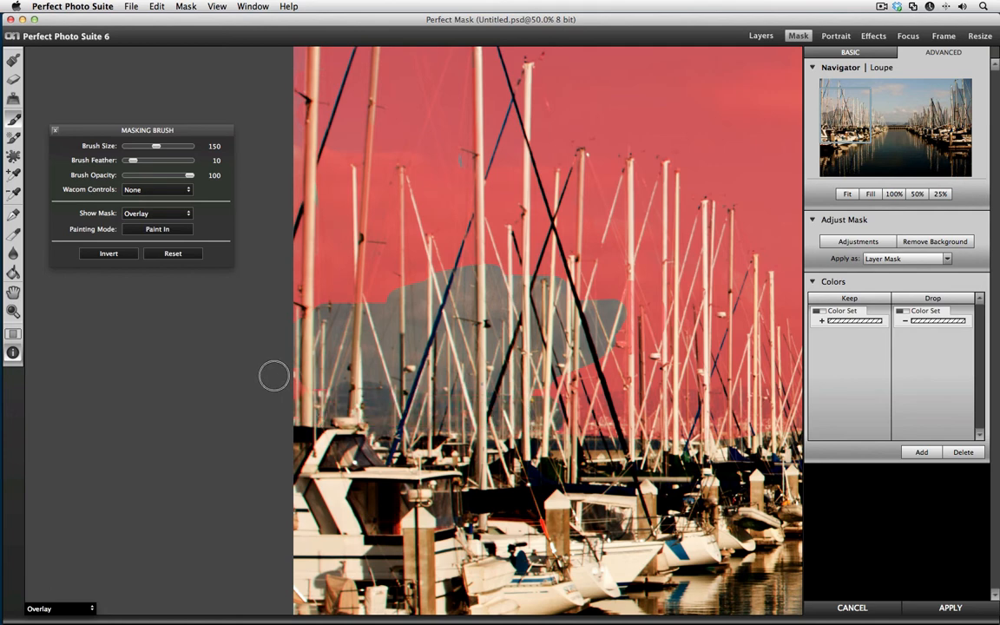
drag(297, 283, 356, 303)
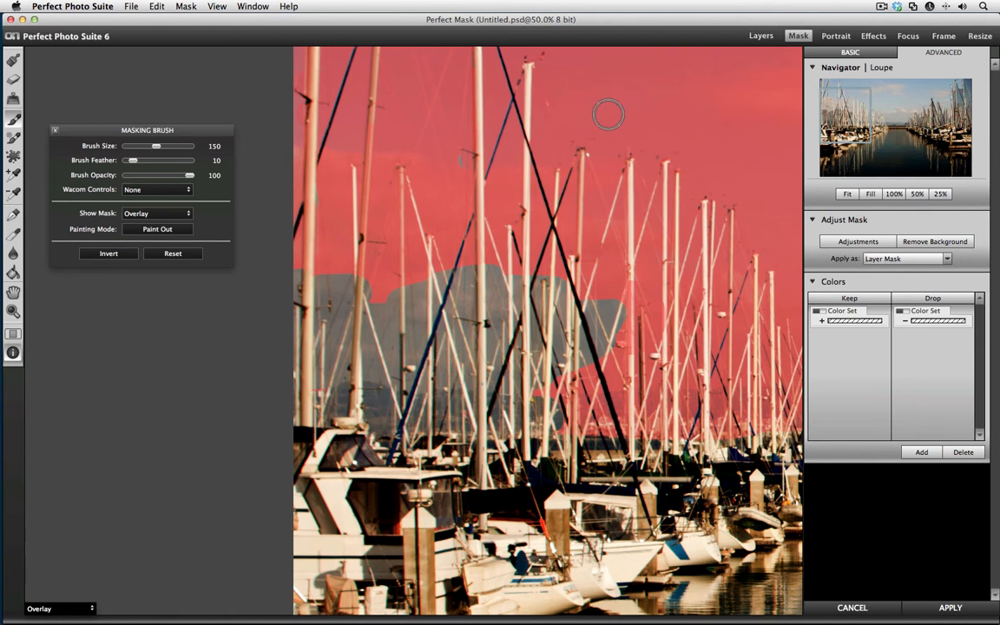
Switch to the Magic Brush, show the mask as White and reduce the brush size to 90
click(13, 137)
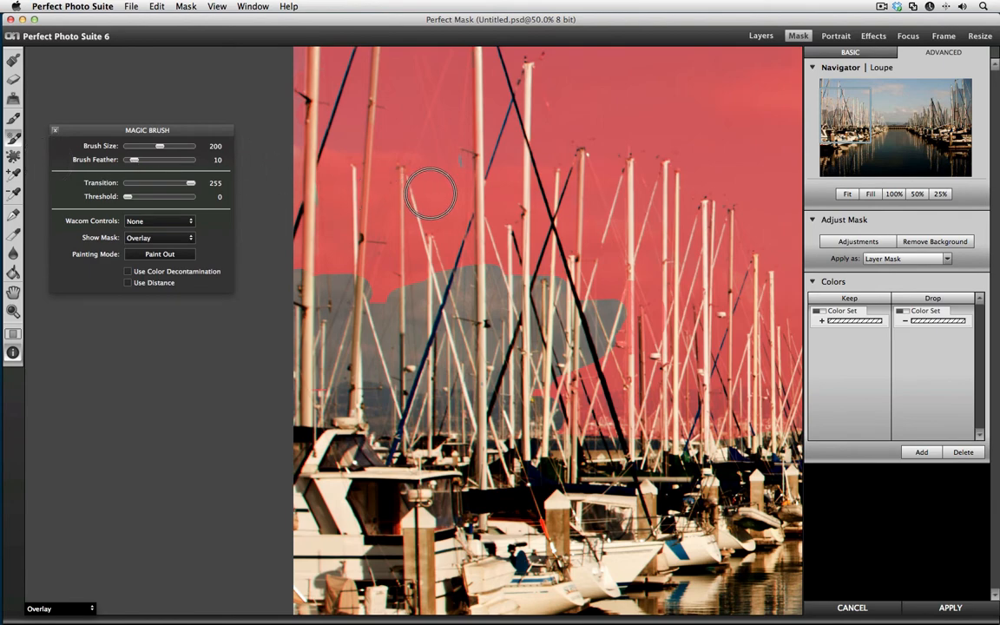
key(m)
key(m)
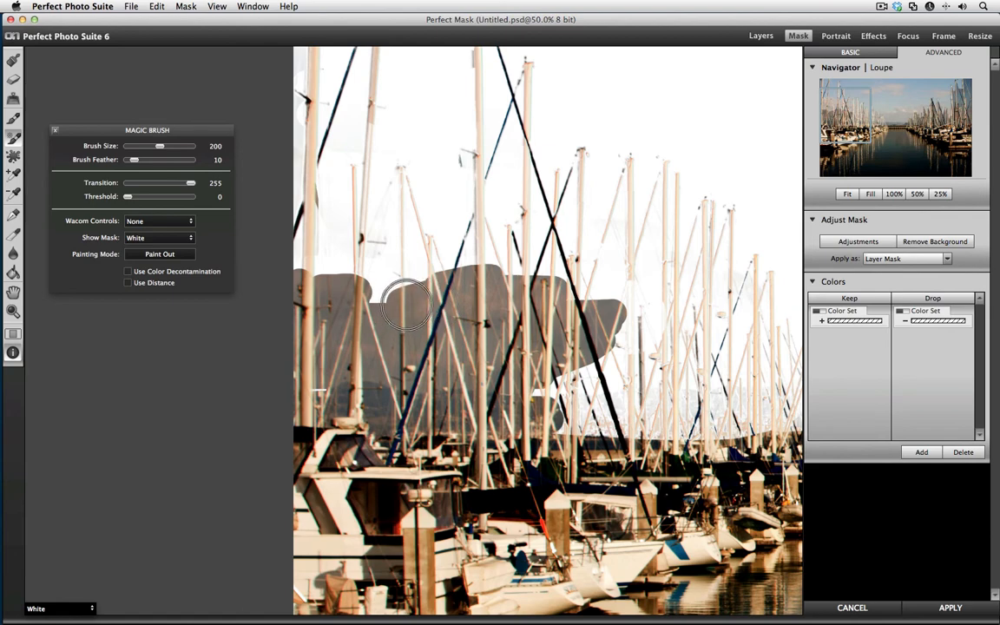
key(super+equal)
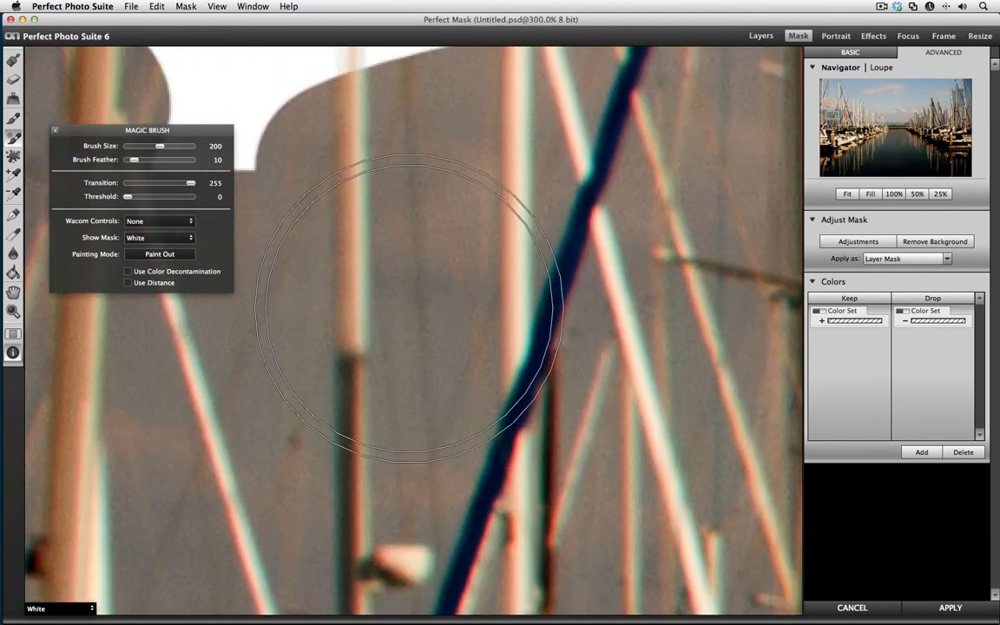
key(bracketleft)
key(bracketleft)
key(bracketleft)
key(bracketleft)
key(bracketleft)
key(bracketleft)
key(bracketleft)
key(bracketleft)
key(bracketleft)
key(bracketleft)
key(bracketleft)
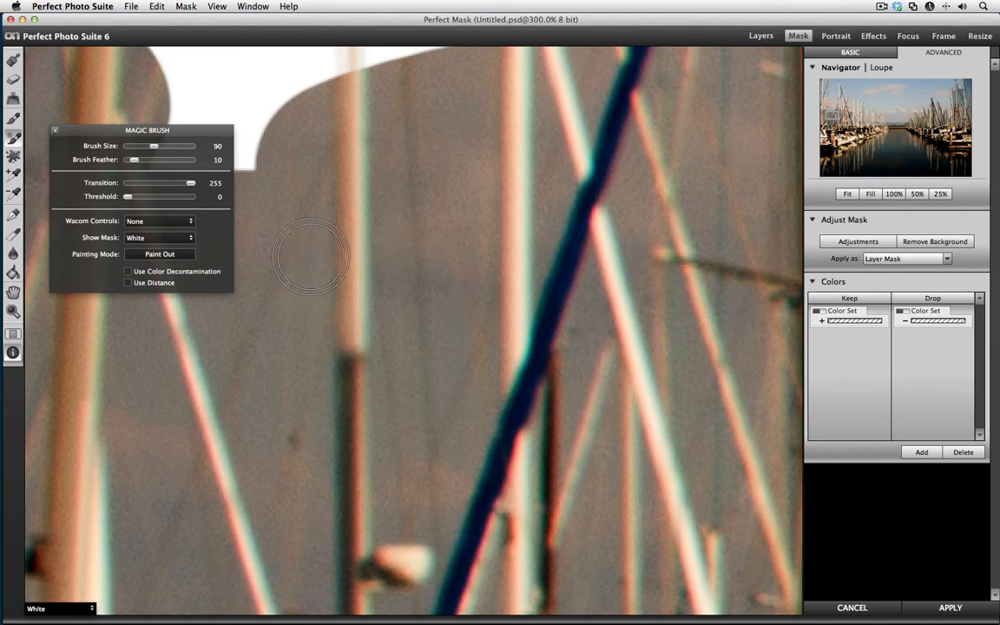
Try painting out the restored grey sky between the left-hand masts and rigging with the Magic Brush
click(260, 186)
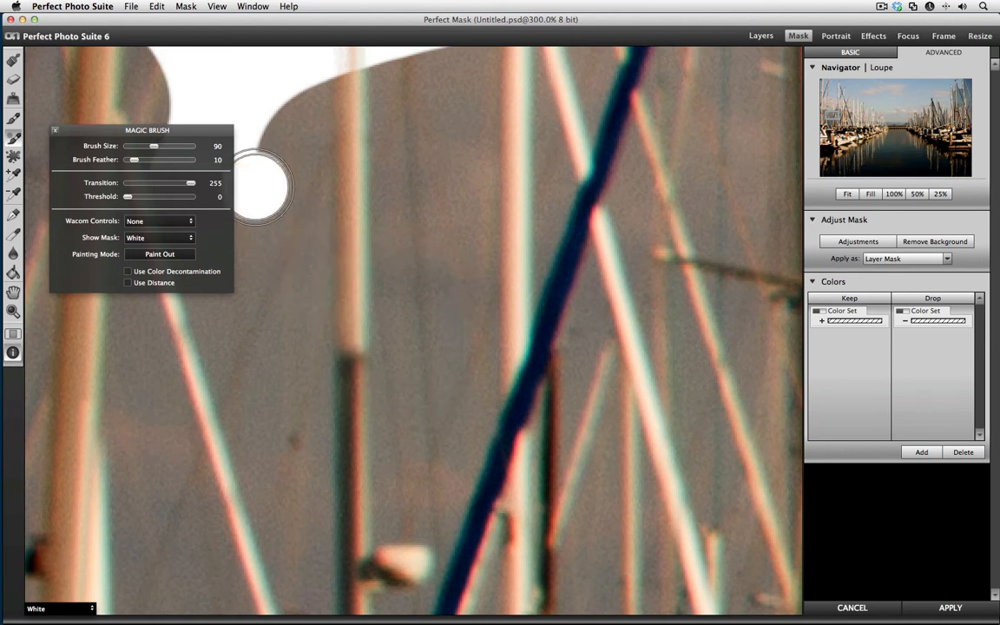
mouse_move(260, 187)
mouse_down()
mouse_move(323, 116)
mouse_move(291, 218)
mouse_move(274, 306)
mouse_move(316, 187)
mouse_move(252, 439)
mouse_move(282, 552)
mouse_move(271, 349)
mouse_move(251, 298)
mouse_move(218, 403)
mouse_move(234, 499)
mouse_move(194, 302)
mouse_move(174, 262)
mouse_move(188, 423)
mouse_up()
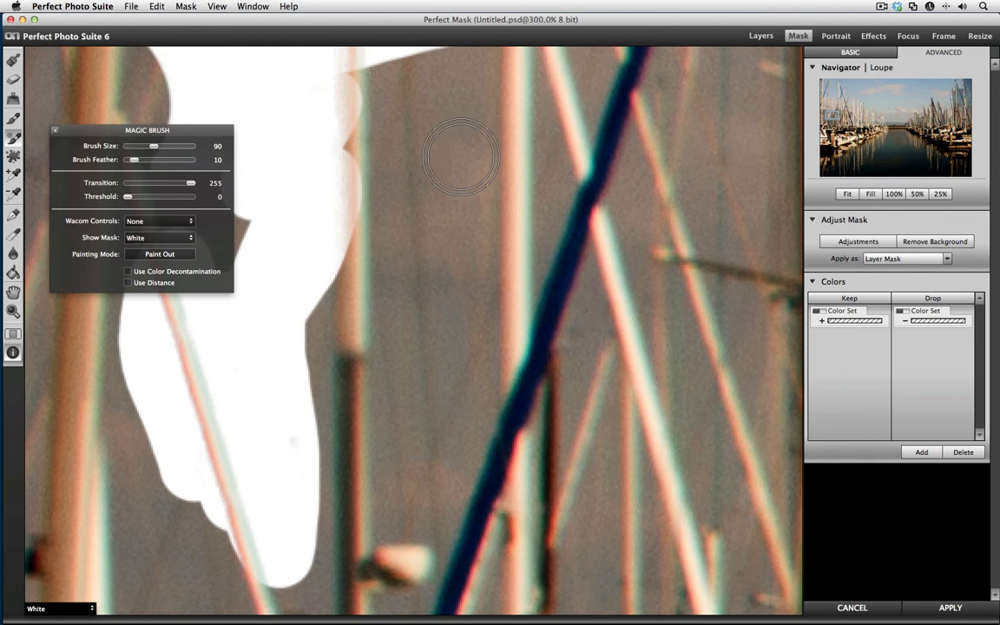
mouse_move(461, 156)
mouse_down()
mouse_move(473, 326)
mouse_move(467, 109)
mouse_move(447, 65)
mouse_move(451, 172)
mouse_up()
key(super+0)
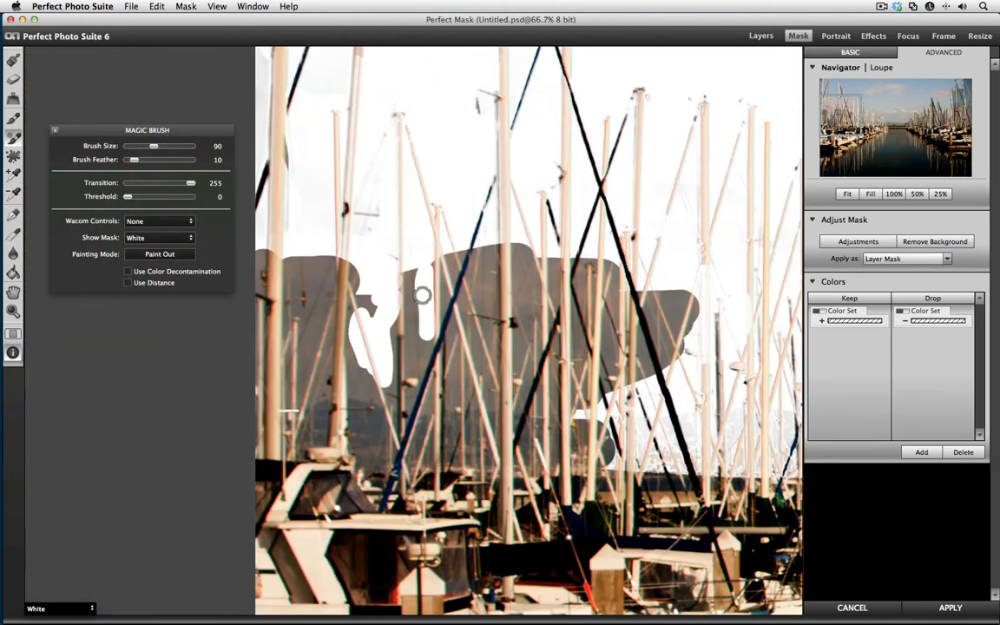
Undo the Magic Brush strokes and the earlier Masking Brush strokes that restored the low sky behind the left-hand masts
key(super+z)
key(super+z)
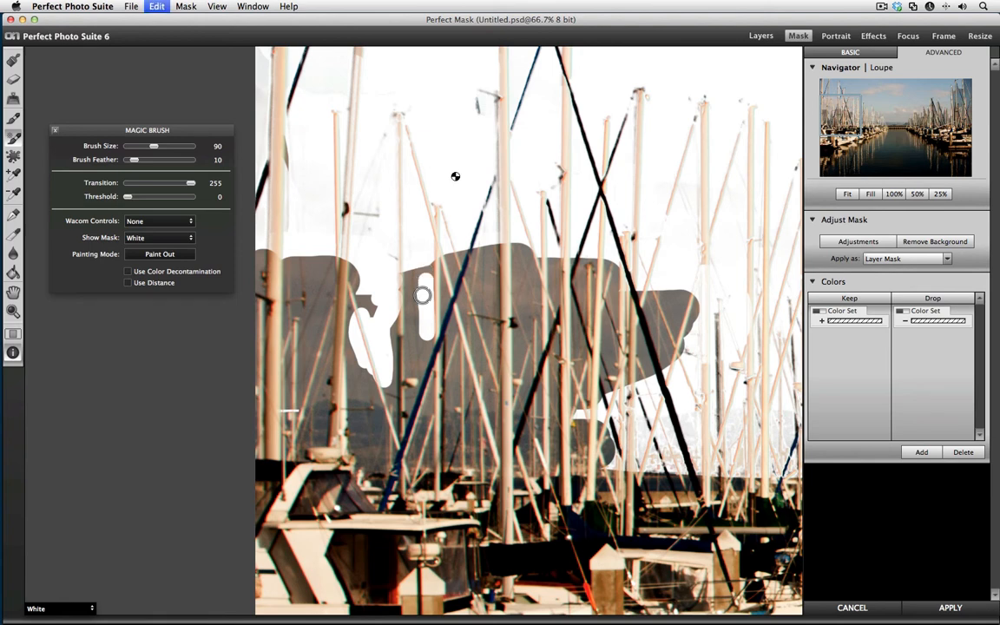
key(super+z)
key(super+z)
key(super+z)
key(super+z)
key(super+z)
key(super+z)
key(super+z)
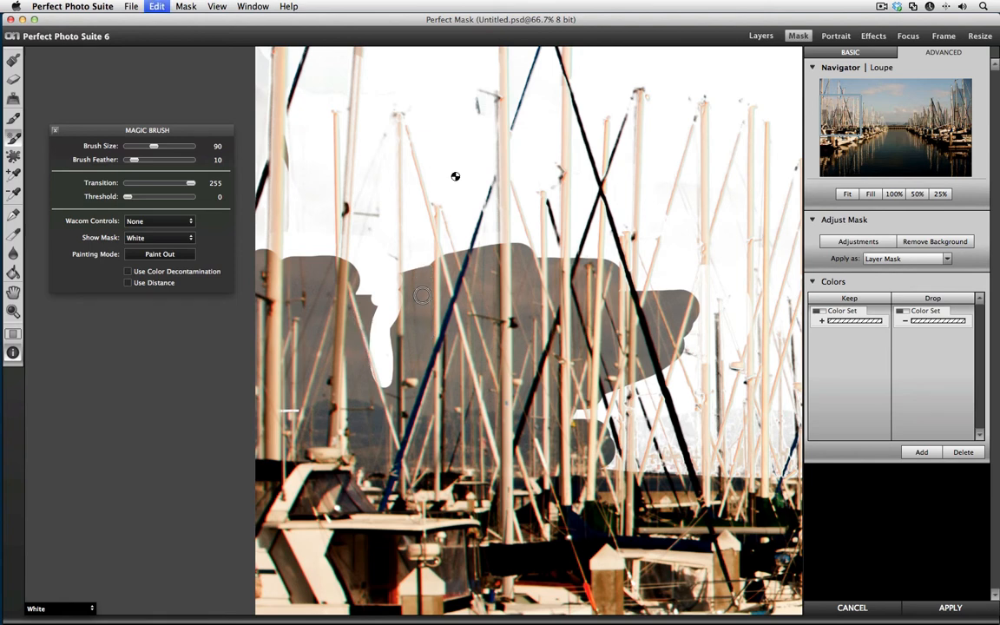
key(super+z)
key(super+z)
key(super+z)
key(super+z)
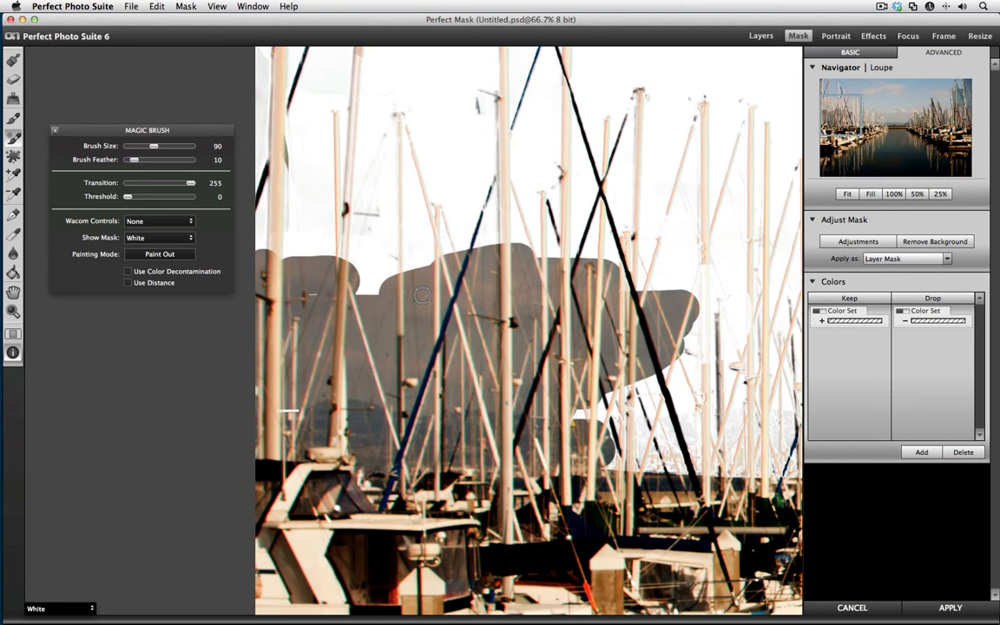
key(super+z)
key(super+z)
key(super+z)
key(super+z)
key(super+z)
key(super+z)
key(super+z)
key(super+z)
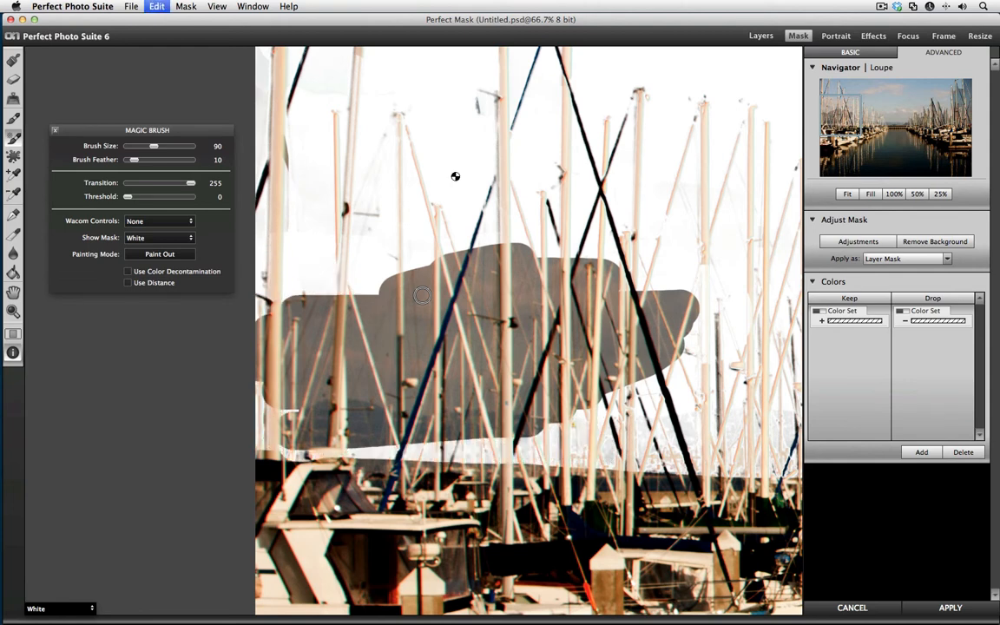
key(super+z)
key(super+z)
key(super+z)
key(super+z)
key(super+z)
key(super+z)
key(super+z)
key(super+z)
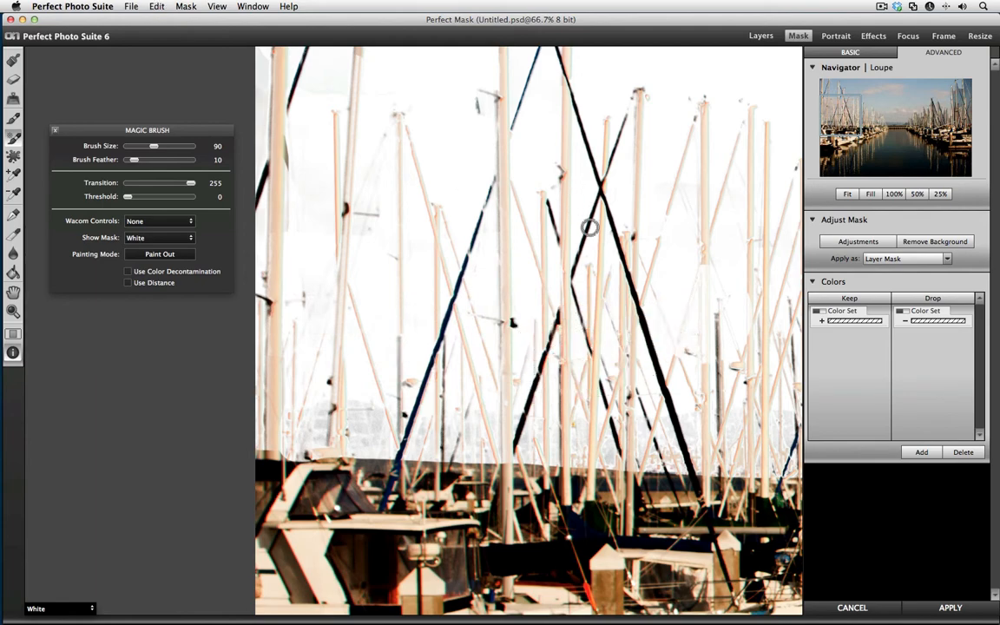
Check the mask around the left-hand masts in Grayscale view and the whole photo in Composite view
key(super+minus)
key(super+minus)
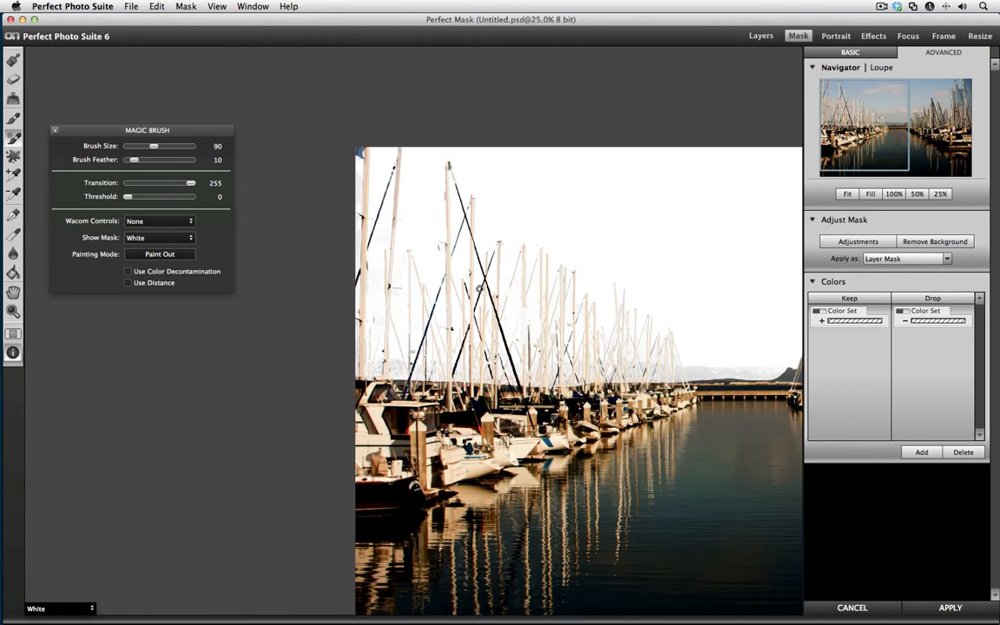
key(m)
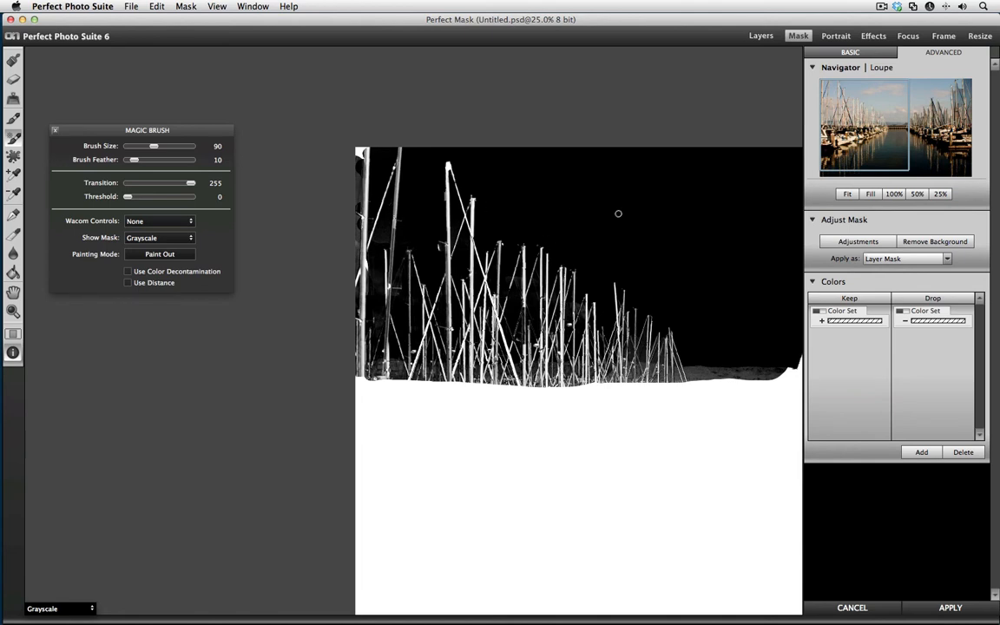
key(super+equal)
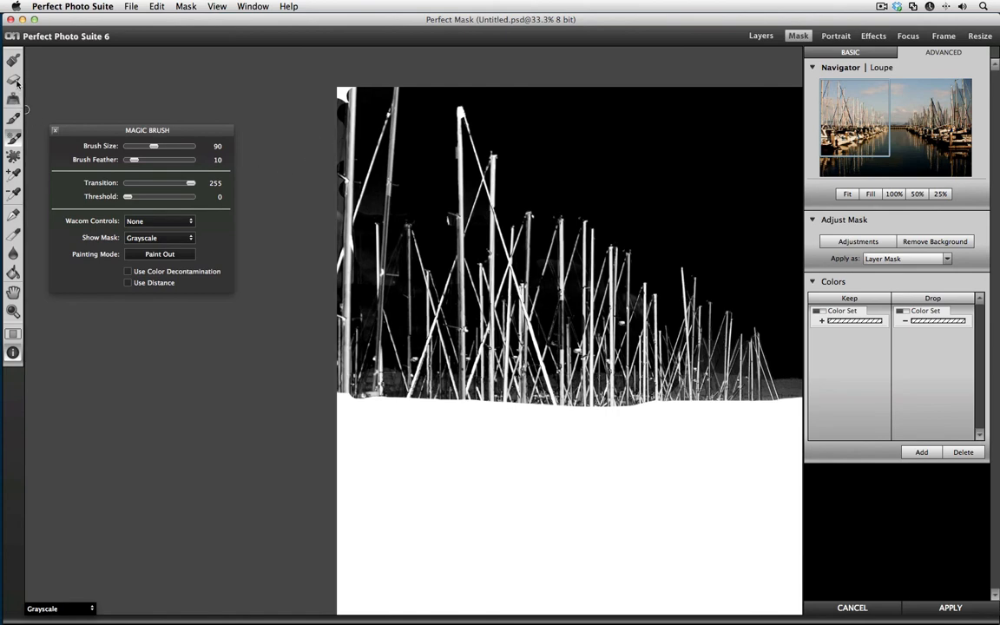
key(super+minus)
key(super+minus)
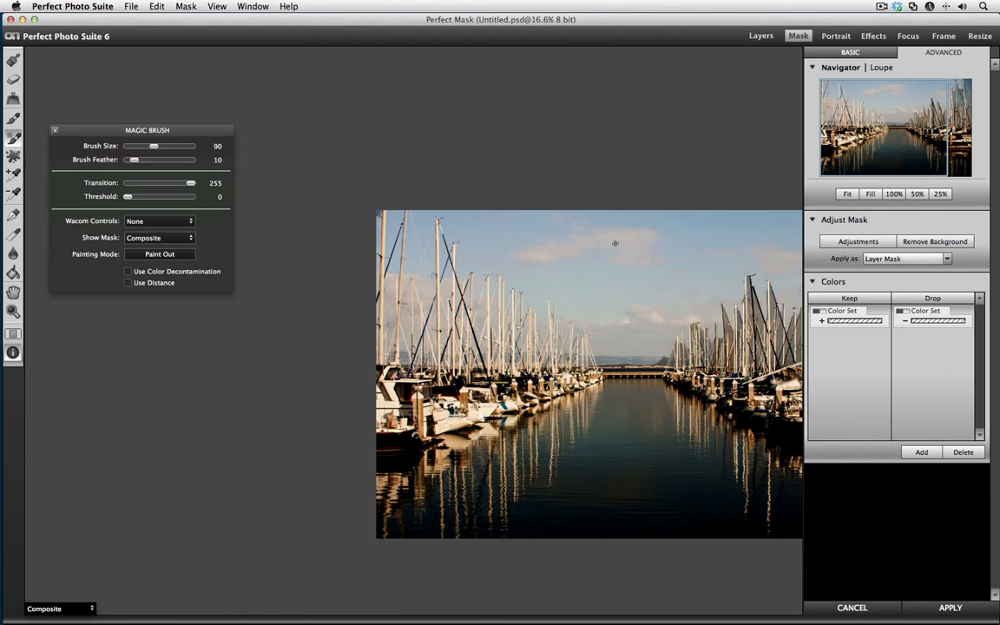
drag(615, 260, 502, 212)
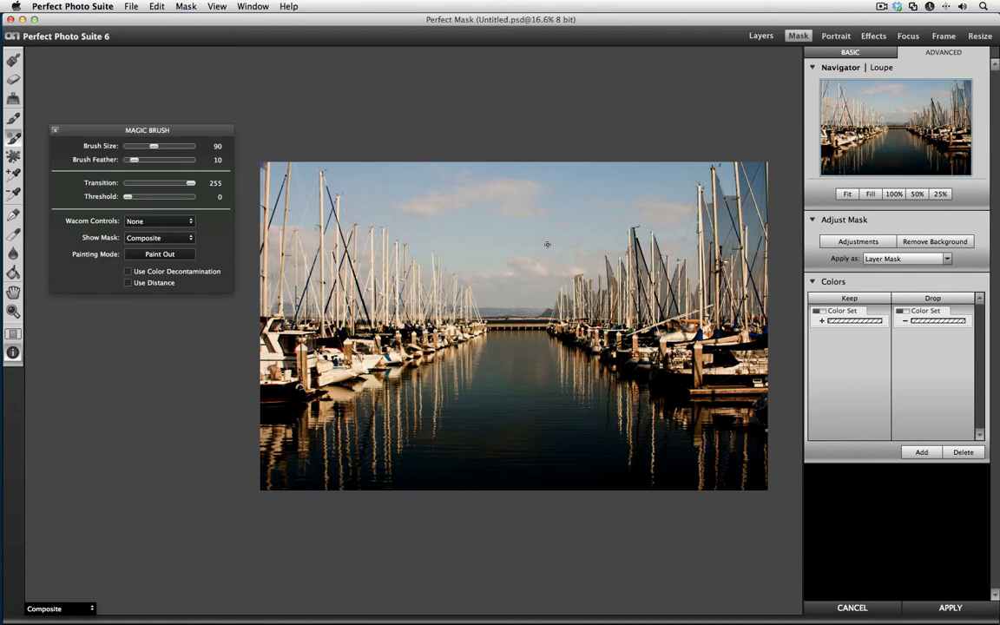
Paint out the dark sky around the tall right-hand masts with the Magic Brush, using sizes 100 and 150
key(super+equal)
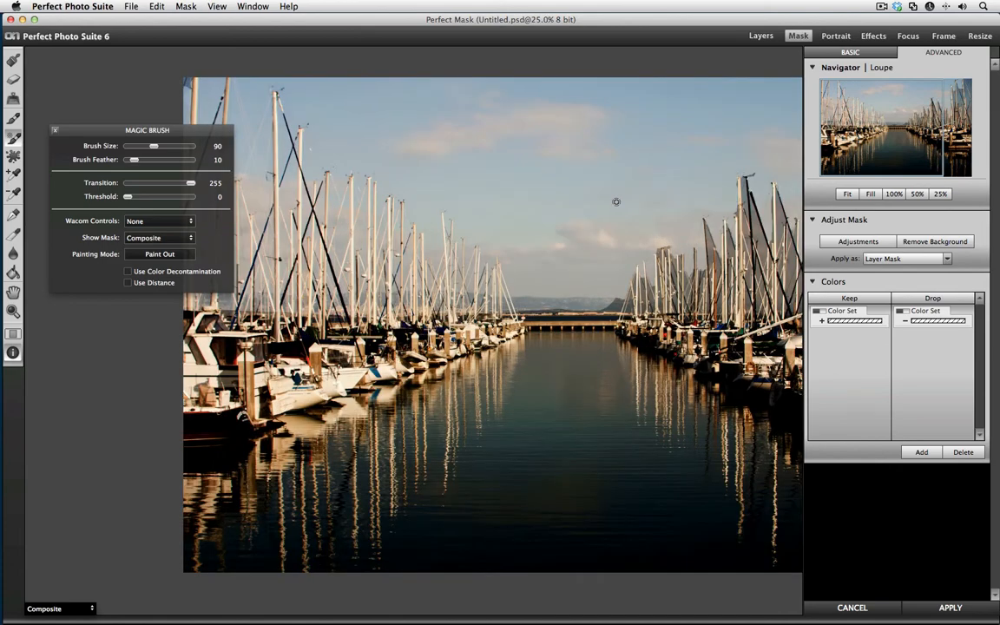
drag(607, 236, 239, 238)
drag(549, 238, 356, 297)
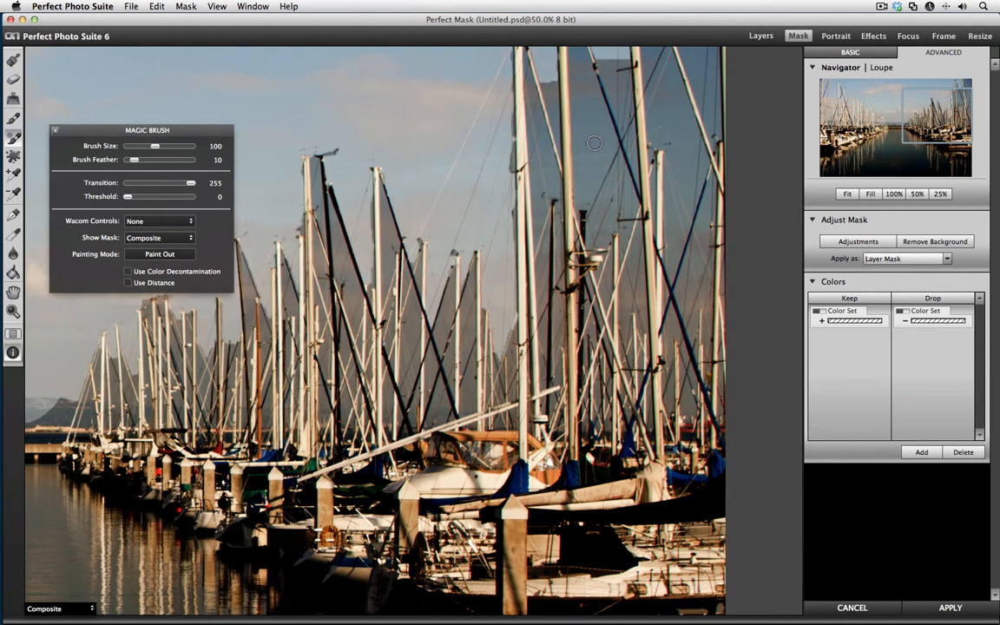
mouse_move(594, 143)
mouse_down()
mouse_move(586, 112)
mouse_move(595, 206)
mouse_move(607, 133)
mouse_move(631, 236)
mouse_move(626, 120)
mouse_move(625, 245)
mouse_move(581, 226)
mouse_move(594, 434)
mouse_move(598, 382)
mouse_move(629, 410)
mouse_move(633, 300)
mouse_move(640, 414)
mouse_move(609, 420)
mouse_move(719, 410)
mouse_move(683, 406)
mouse_move(703, 388)
mouse_move(648, 381)
mouse_move(758, 370)
mouse_move(670, 368)
mouse_move(720, 360)
mouse_move(657, 359)
mouse_move(733, 329)
mouse_move(704, 323)
mouse_move(729, 316)
mouse_move(666, 308)
mouse_move(718, 286)
mouse_move(656, 281)
mouse_move(717, 272)
mouse_move(654, 265)
mouse_move(728, 240)
mouse_move(657, 234)
mouse_move(707, 222)
mouse_move(661, 219)
mouse_move(713, 200)
mouse_move(651, 200)
mouse_move(634, 167)
mouse_move(666, 176)
mouse_move(607, 139)
mouse_move(625, 117)
mouse_move(607, 105)
mouse_move(707, 128)
mouse_up()
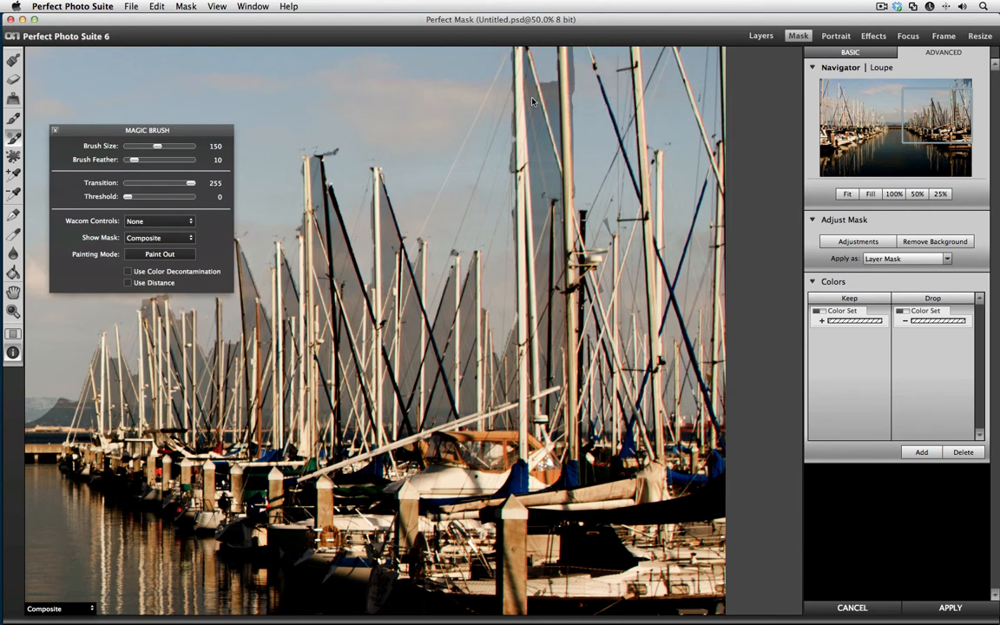
drag(521, 58, 521, 205)
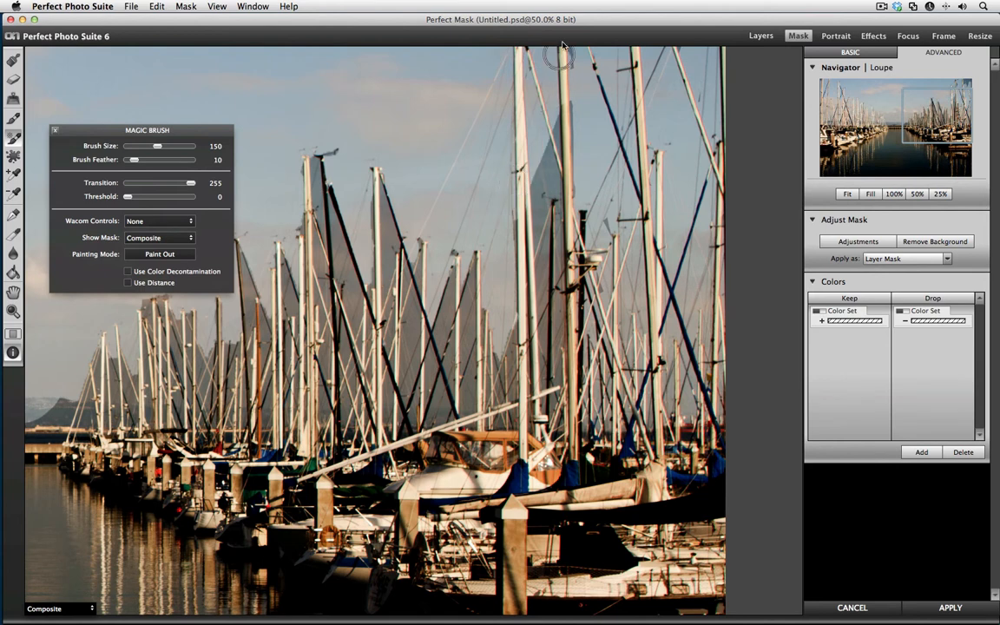
mouse_move(566, 59)
mouse_down()
mouse_move(556, 219)
mouse_move(562, 122)
mouse_move(512, 87)
mouse_move(486, 217)
mouse_move(533, 250)
mouse_move(497, 317)
mouse_move(505, 356)
mouse_move(512, 224)
mouse_up()
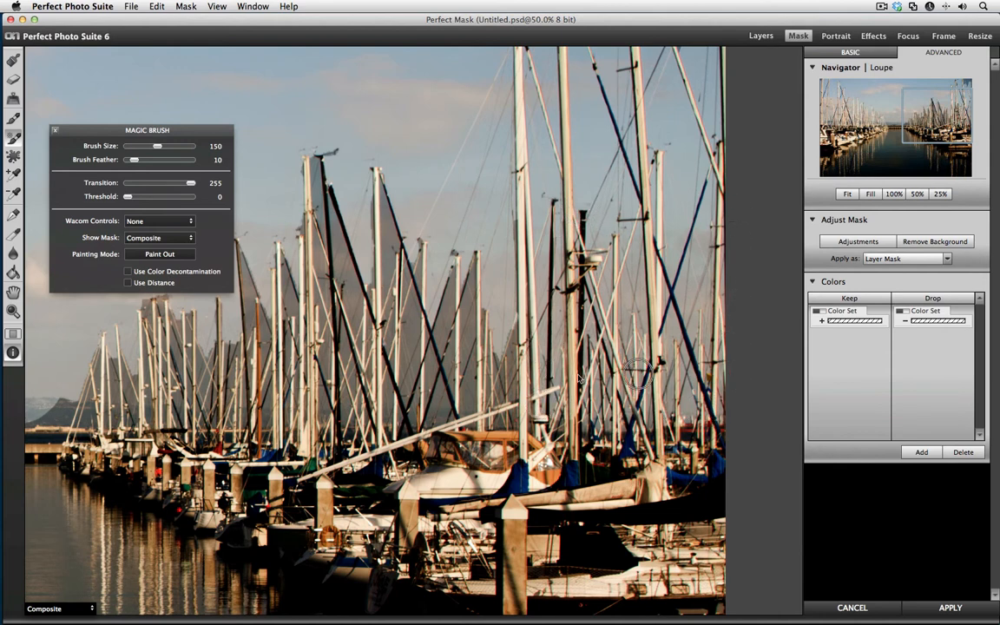
Sample four Keep colours and four Drop colours around the middle right-hand masts with the color droppers
click(14, 172)
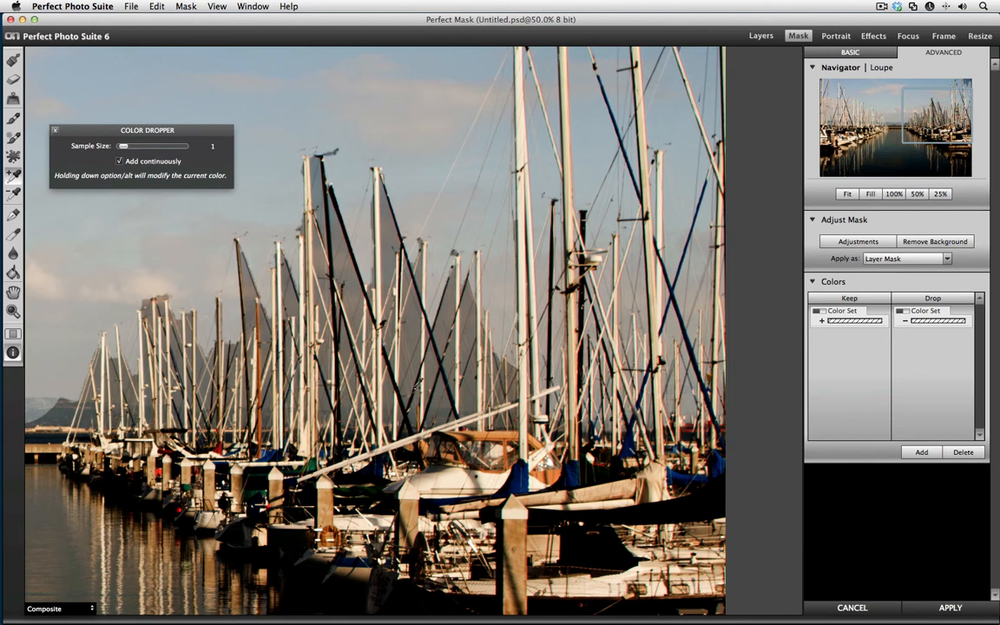
drag(377, 346, 357, 354)
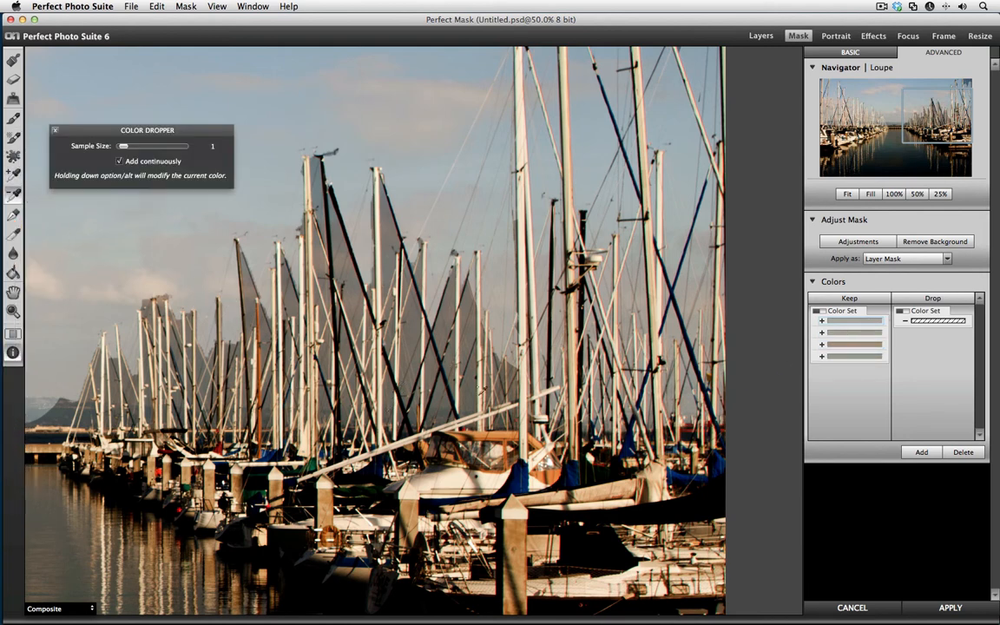
mouse_move(501, 293)
mouse_down()
mouse_move(455, 216)
mouse_move(405, 182)
mouse_move(420, 196)
mouse_up()
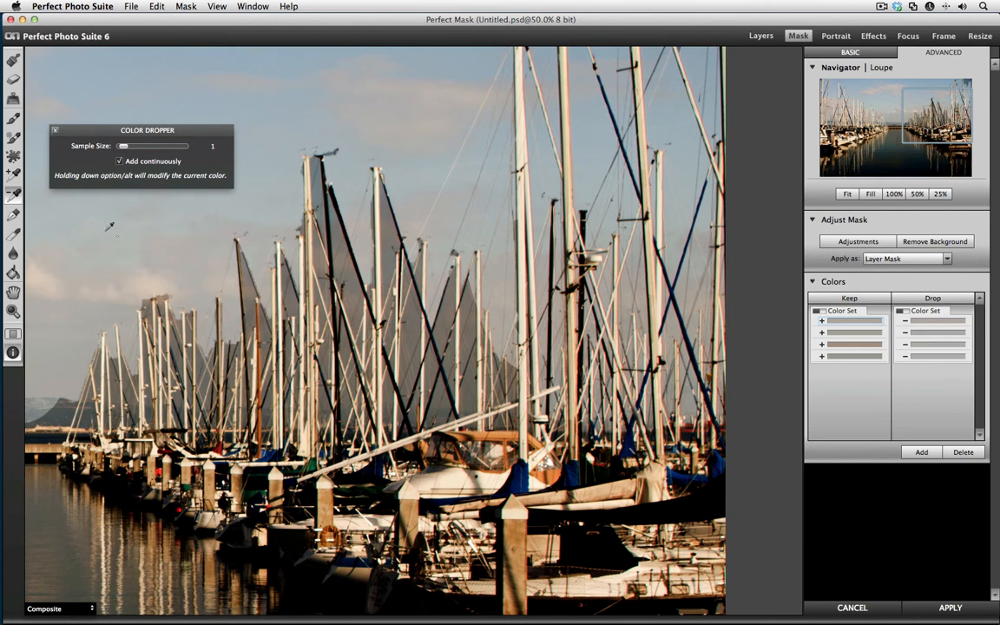
Enable Use Color Decontamination for the Magic Brush and try painting out the grey sky behind the middle right-hand masts
click(13, 137)
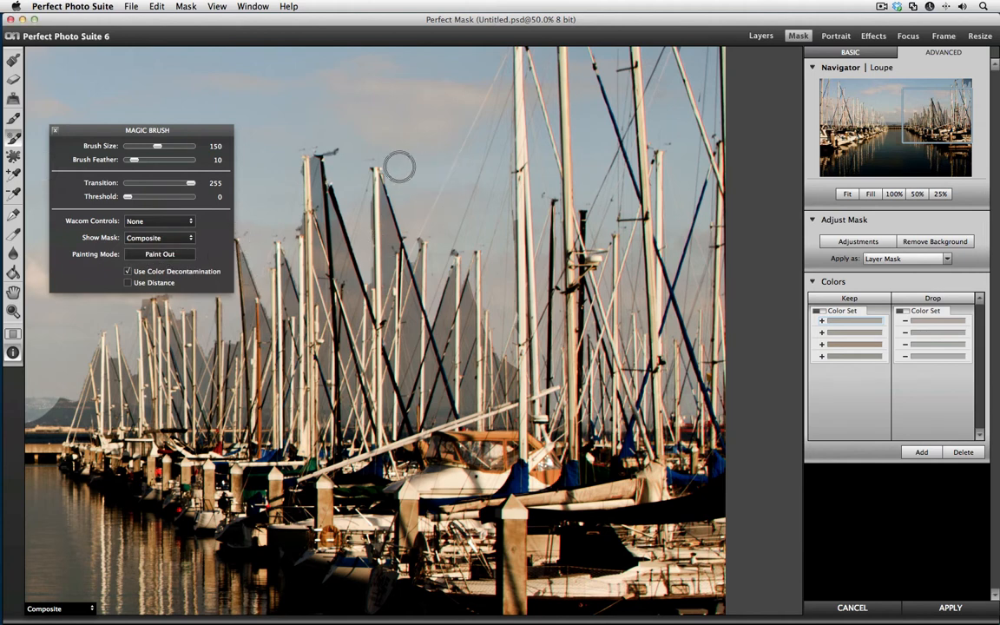
mouse_move(383, 227)
mouse_down()
mouse_move(339, 228)
mouse_move(369, 278)
mouse_move(439, 293)
mouse_move(408, 282)
mouse_move(424, 313)
mouse_up()
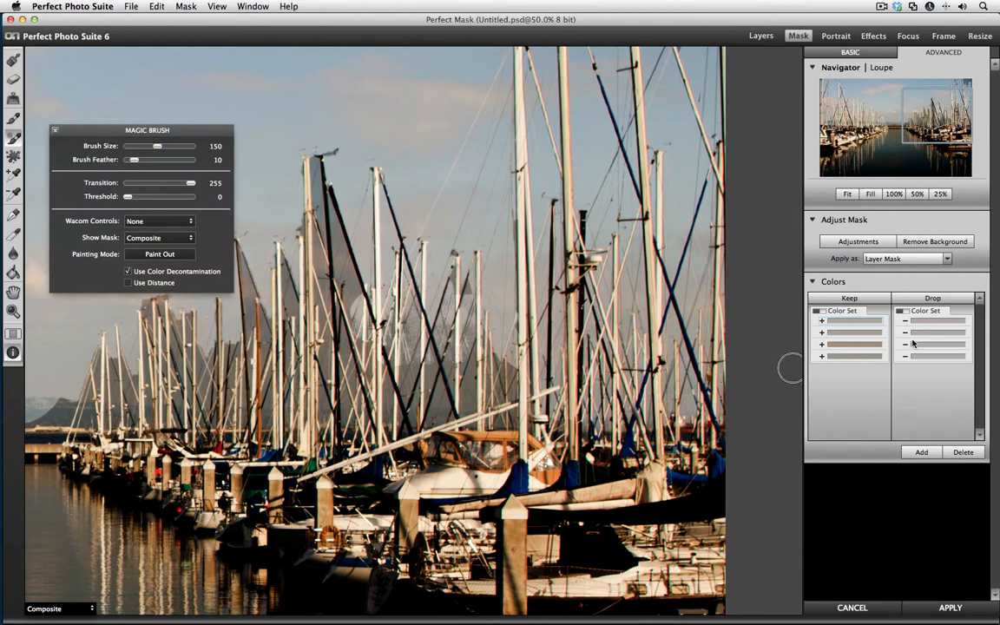
mouse_move(538, 319)
mouse_down()
mouse_move(438, 358)
mouse_move(311, 308)
mouse_move(338, 336)
mouse_up()
Undo the last Magic Brush strokes behind the middle right-hand masts and keep the painting mode at Paint Out
key(super+z)
key(super+z)
key(super+z)
key(super+z)
key(super+z)
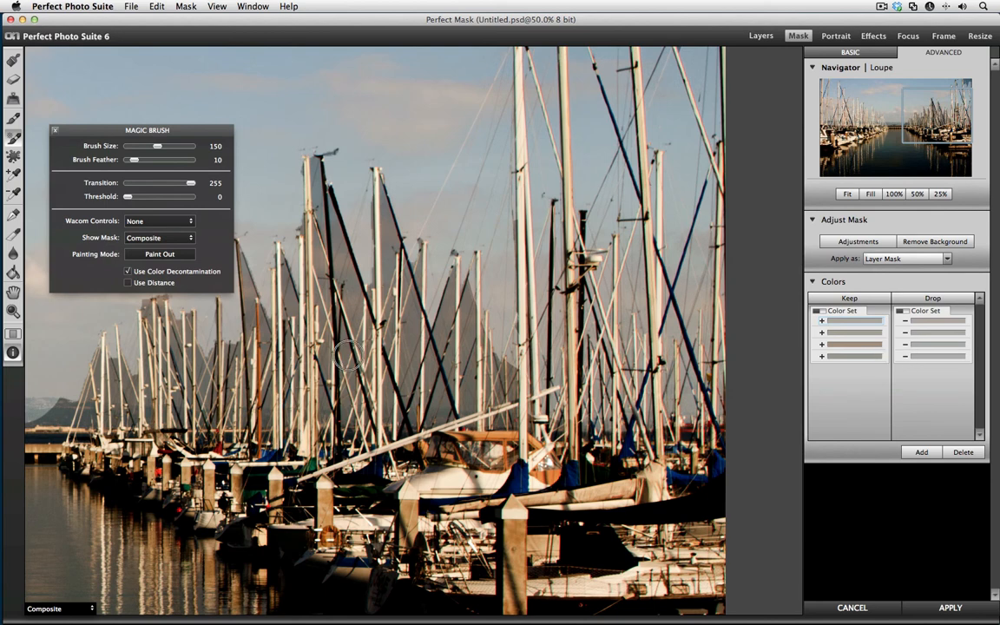
click(169, 256)
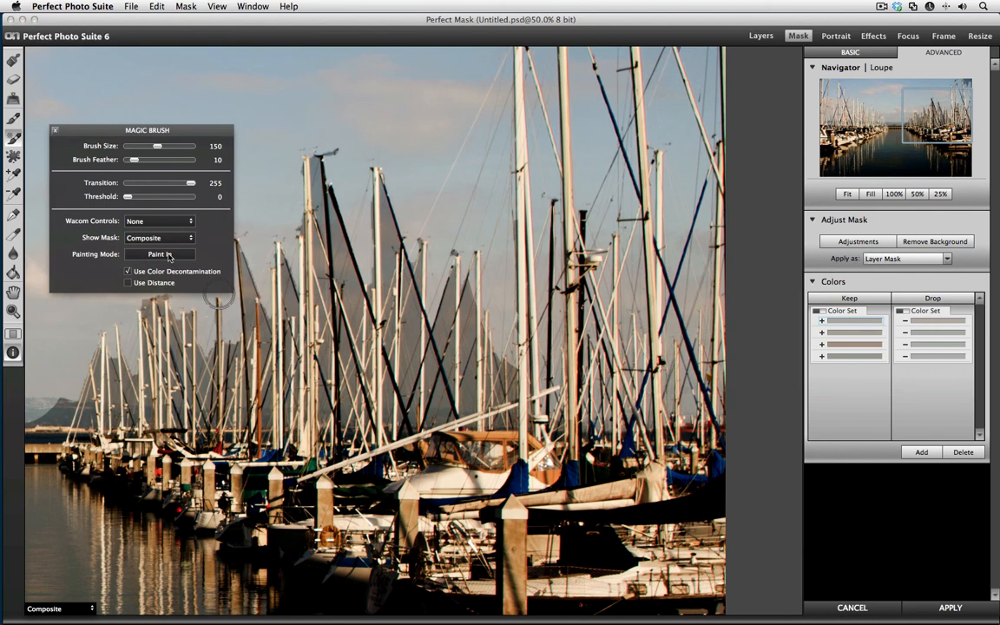
click(170, 255)
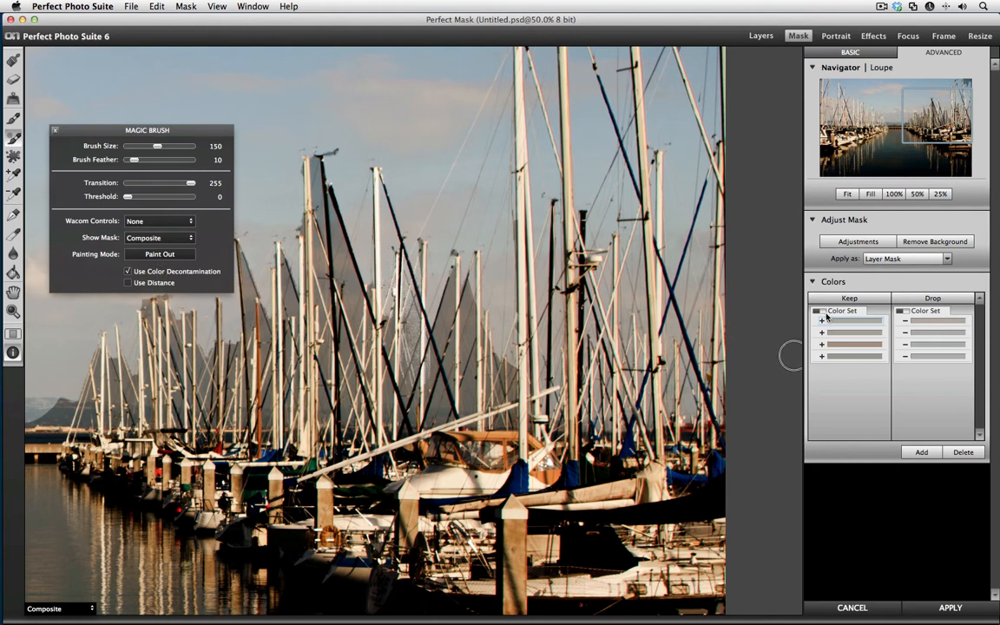
Delete the sampled Keep and Drop colours and paint out the remaining grey sky behind the right-hand masts at size 150
click(964, 452)
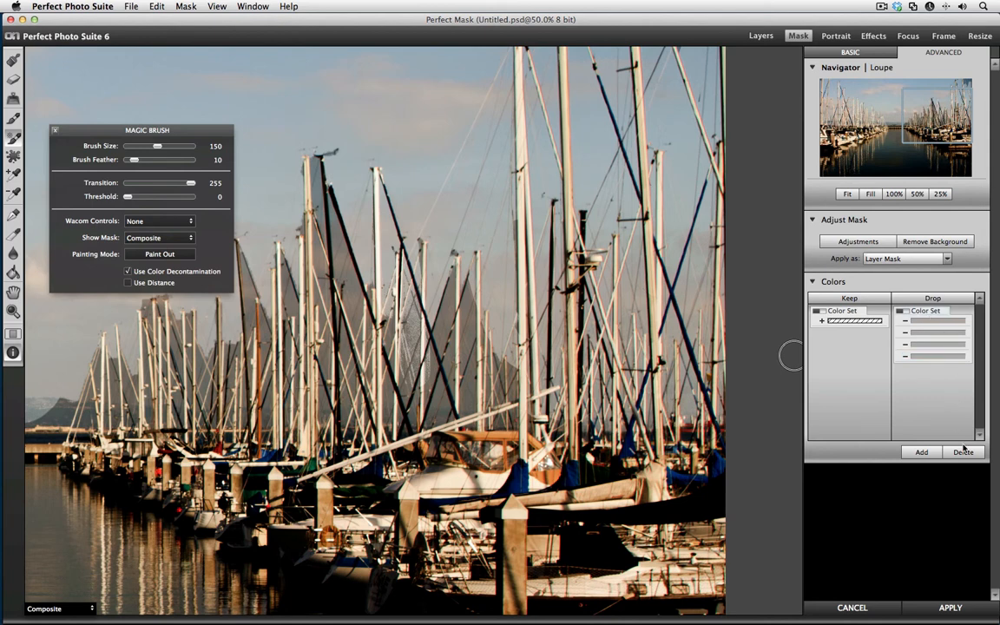
click(963, 451)
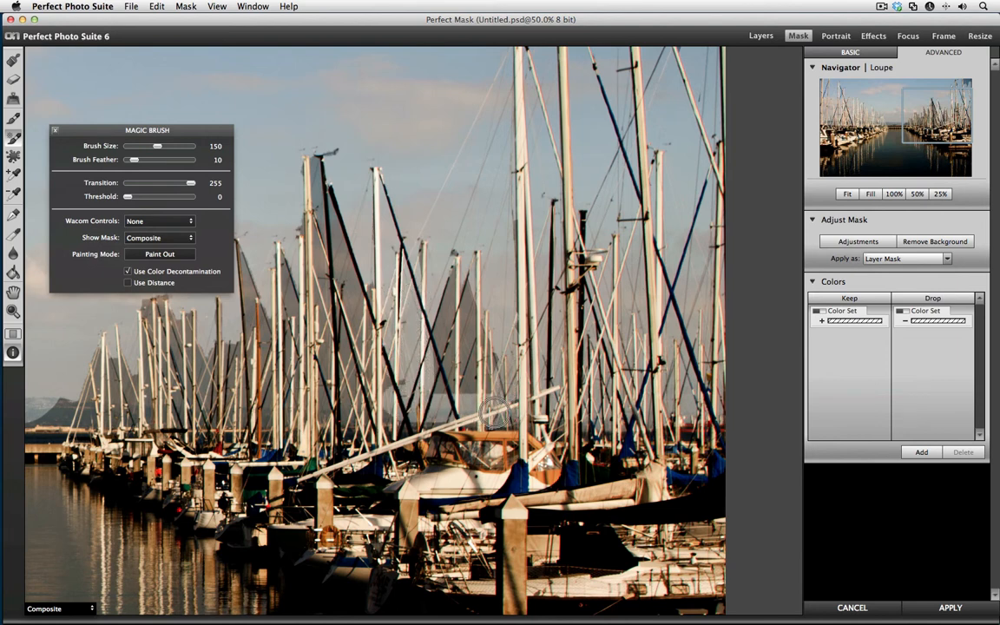
mouse_move(446, 407)
mouse_down()
mouse_move(410, 344)
mouse_move(431, 318)
mouse_move(401, 295)
mouse_up()
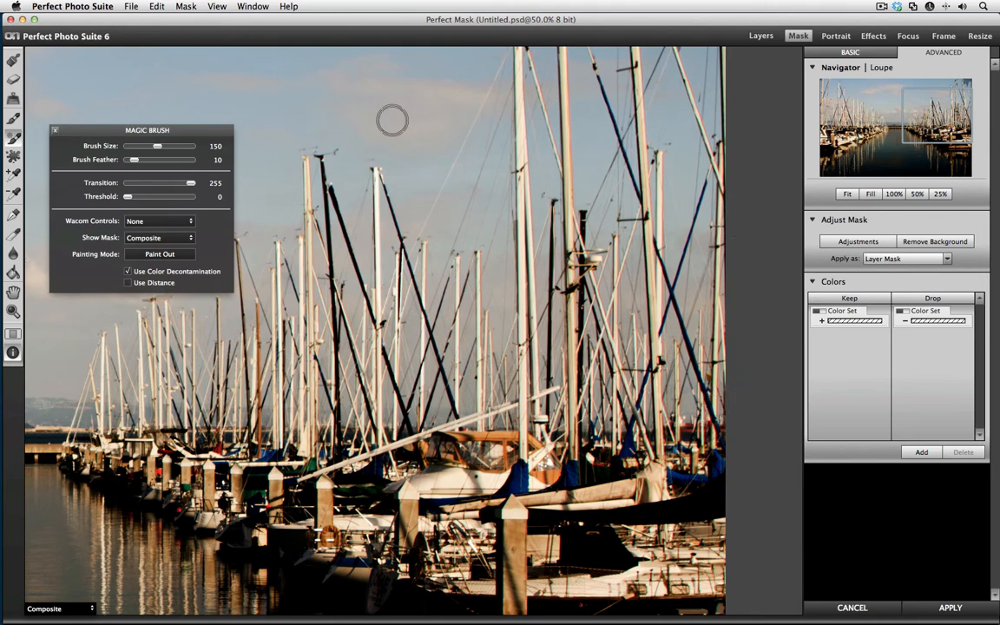
Examine the whole photo's mask in Grayscale view at 16.6% zoom
key(super+minus)
key(super+minus)
key(super+minus)
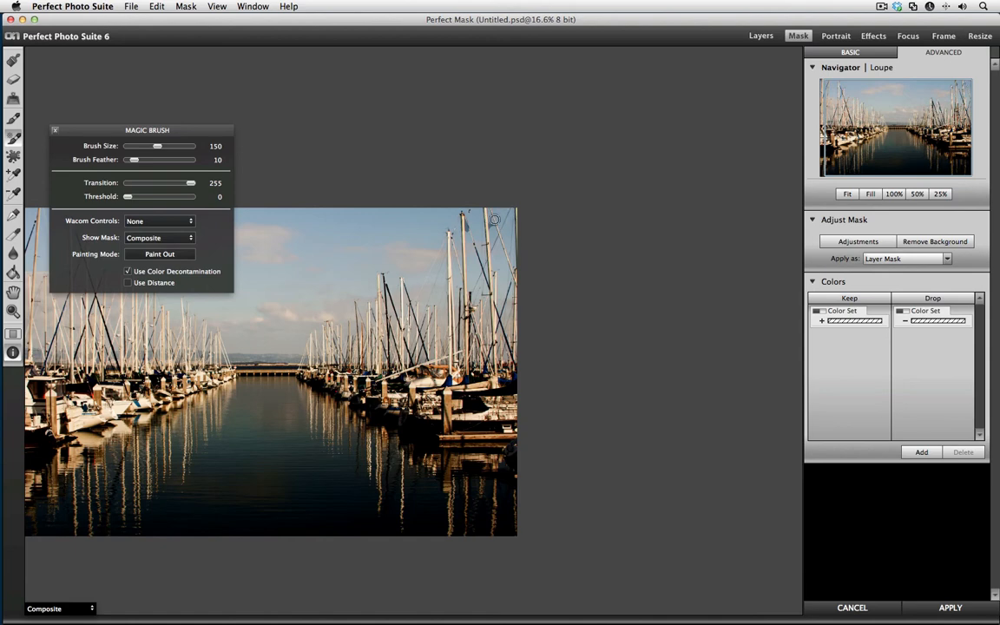
key(super+m)
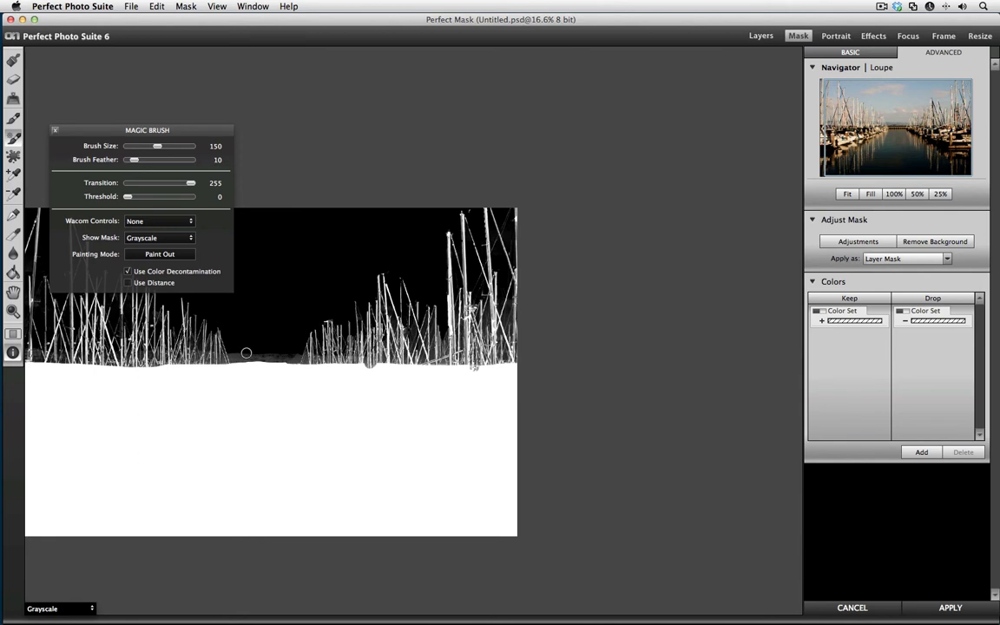
Paint out the grey haze behind the left-hand masts and along the central horizon in Grayscale view with the Magic Brush at size 150
key(super+equal)
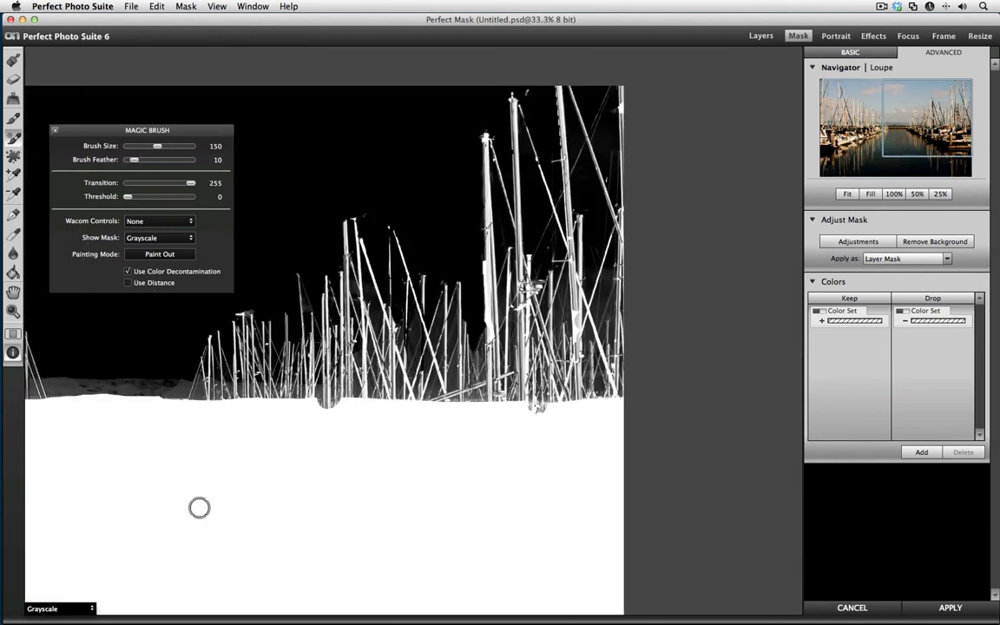
click(71, 610)
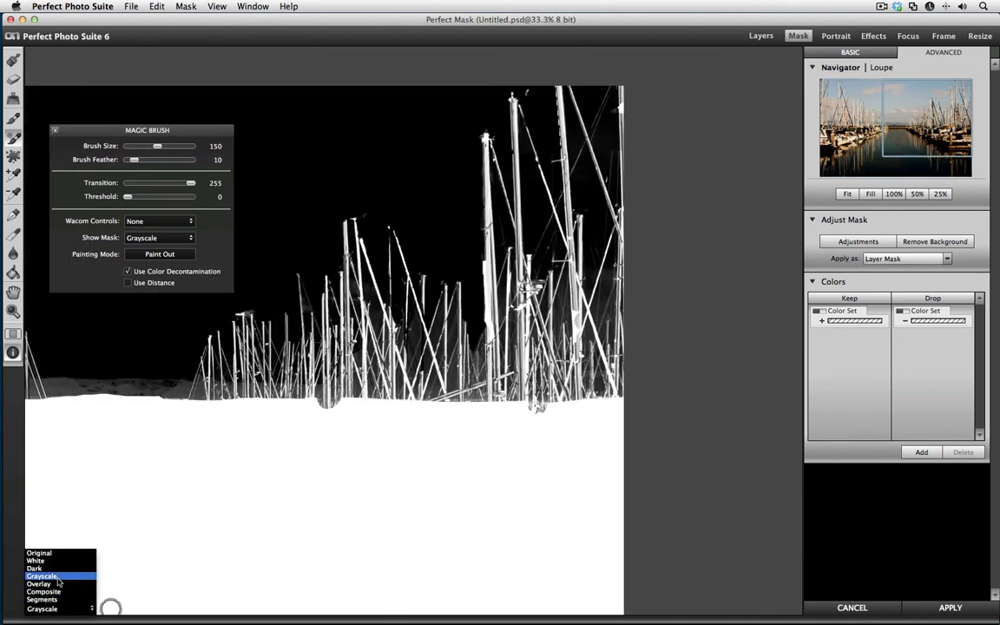
click(48, 576)
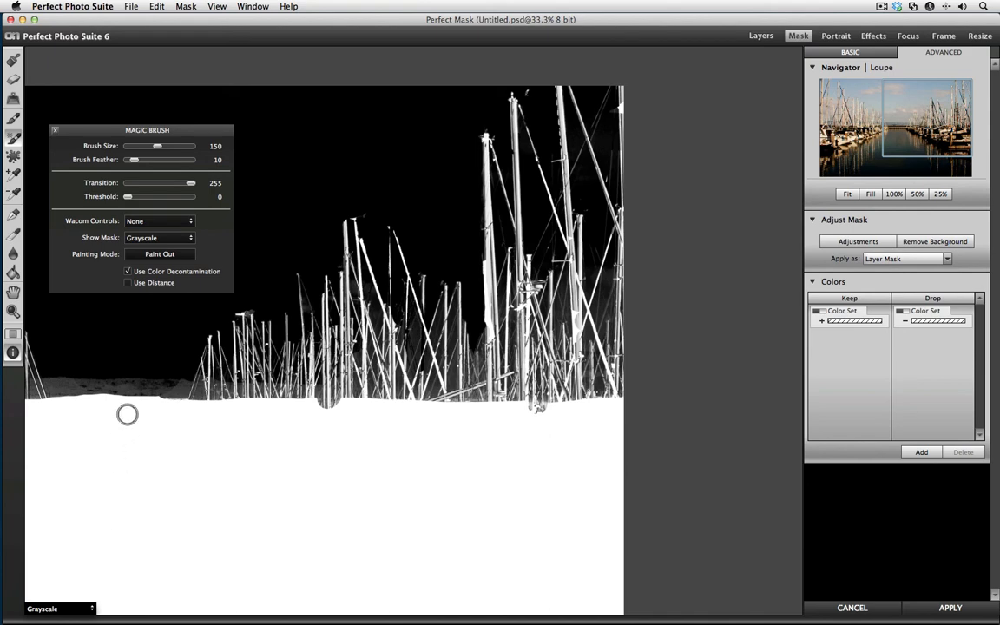
drag(163, 398, 516, 398)
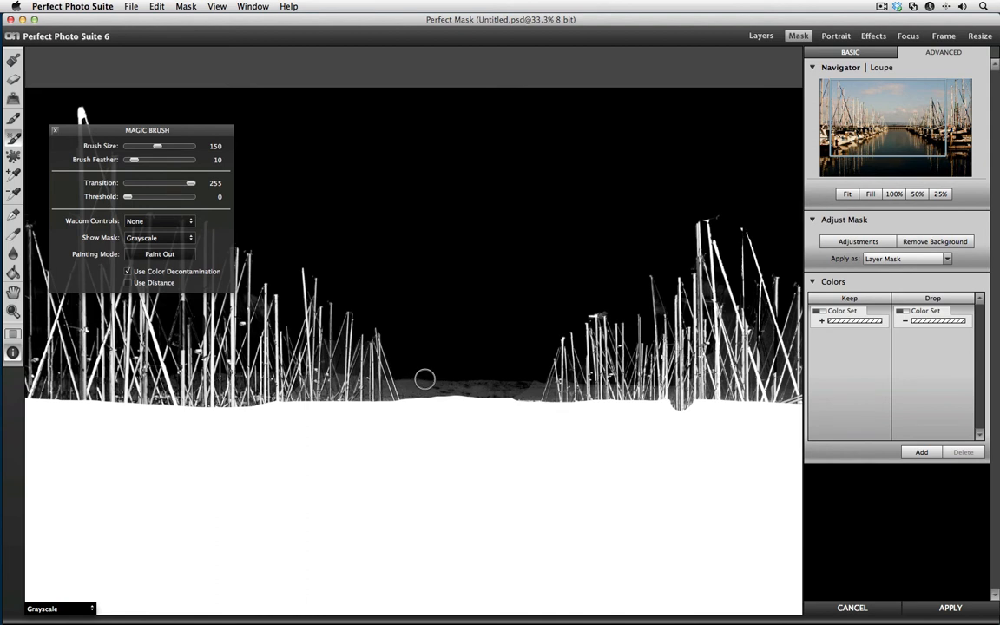
mouse_move(425, 379)
mouse_down()
mouse_move(378, 345)
mouse_move(178, 345)
mouse_up()
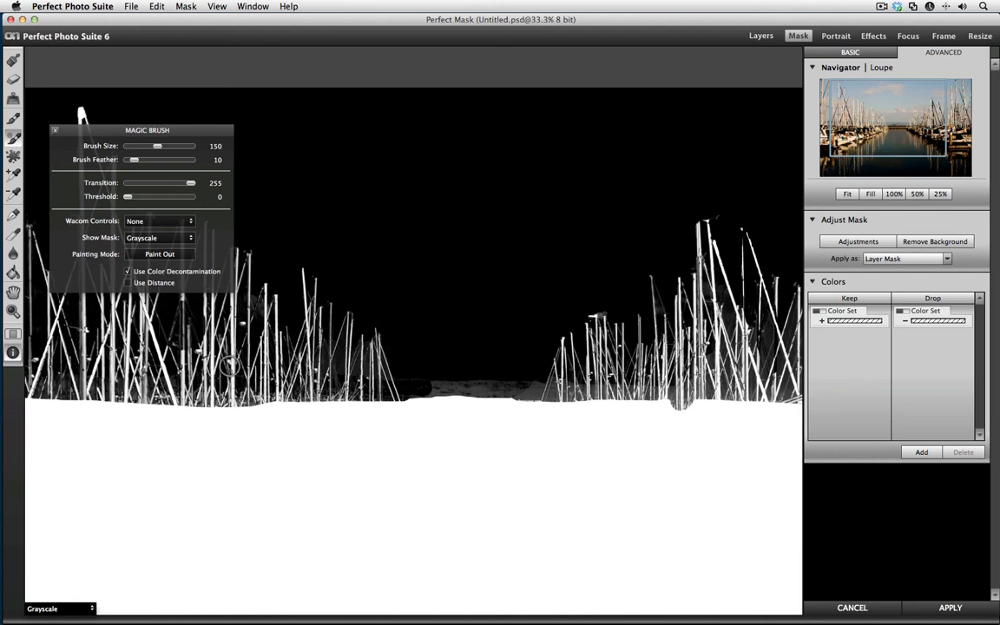
mouse_move(230, 366)
mouse_down()
mouse_move(94, 344)
mouse_move(38, 352)
mouse_move(177, 357)
mouse_up()
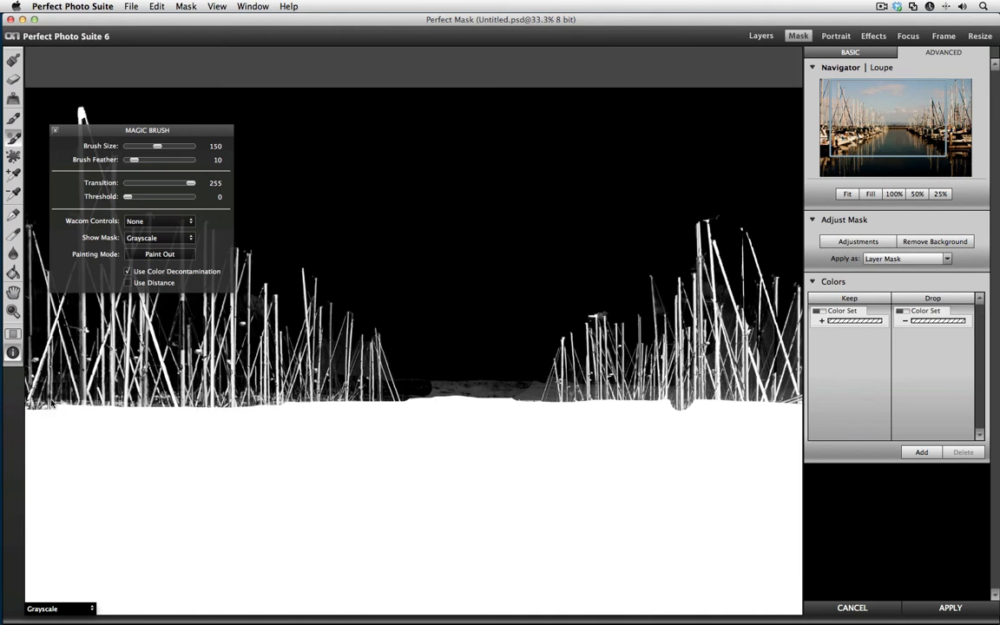
mouse_move(51, 402)
mouse_down()
mouse_move(165, 356)
mouse_move(345, 347)
mouse_move(500, 390)
mouse_move(707, 382)
mouse_move(335, 389)
mouse_move(509, 391)
mouse_up()
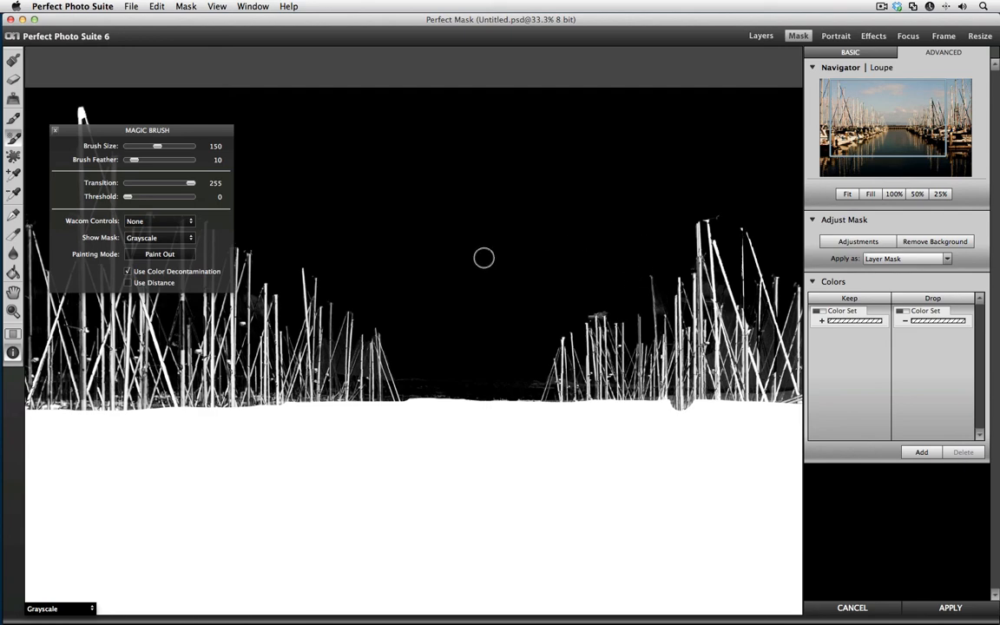
Move the Magic Brush options clear of the photo and paint out the horizon strip, checking the mask in Composite, Overlay and Grayscale views
mouse_move(196, 137)
mouse_down()
mouse_move(369, 261)
mouse_move(998, 597)
mouse_move(939, 464)
mouse_move(950, 442)
mouse_up()
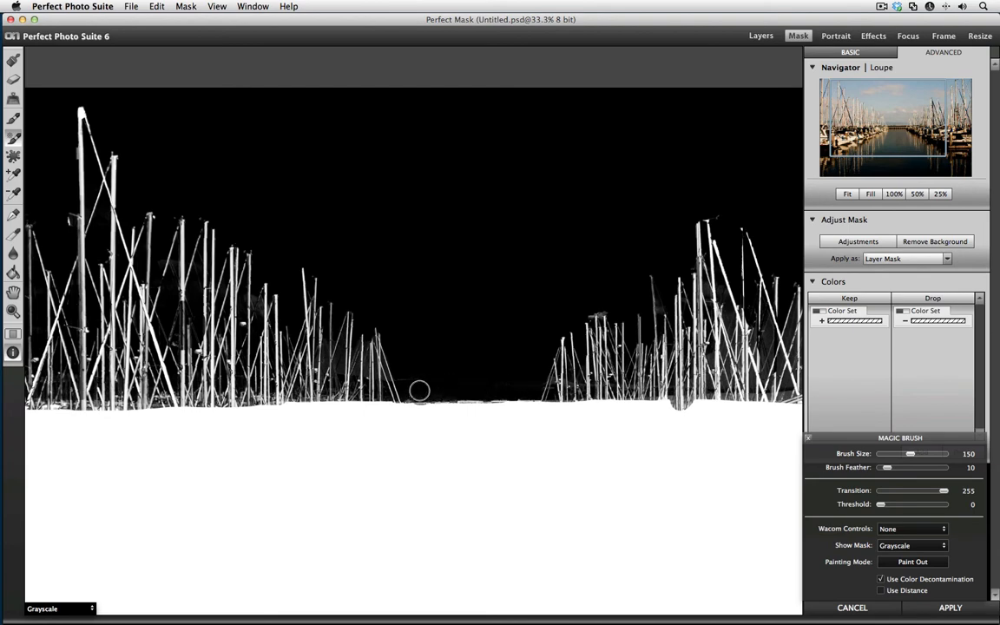
key(m)
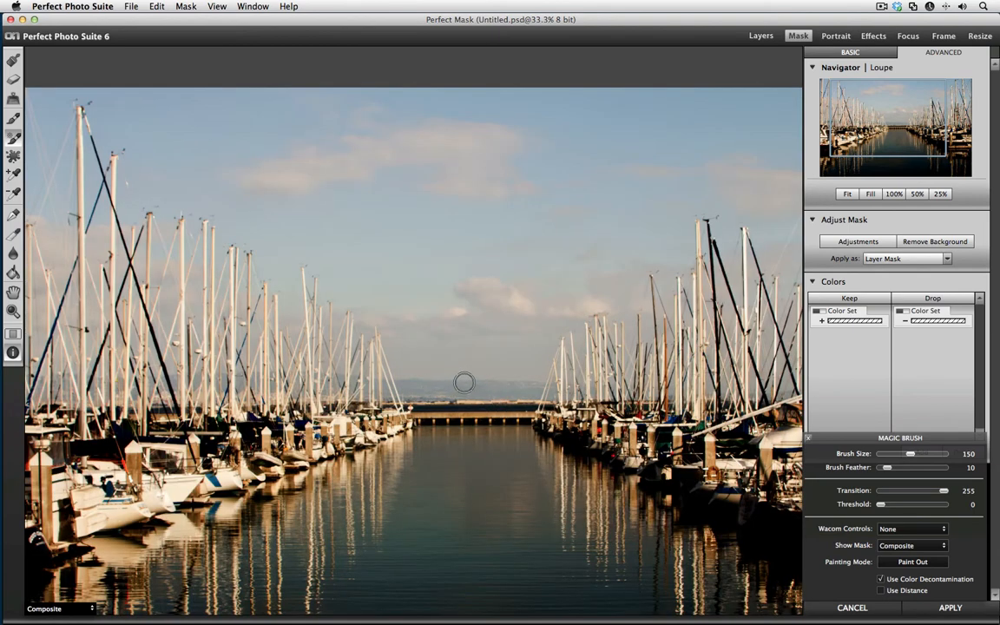
key(m)
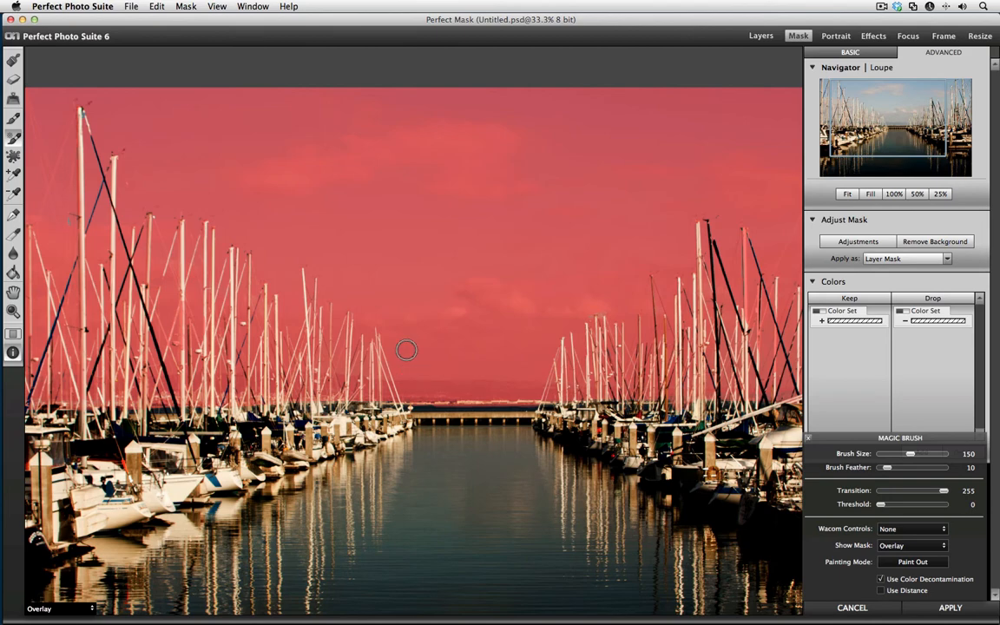
key(m)
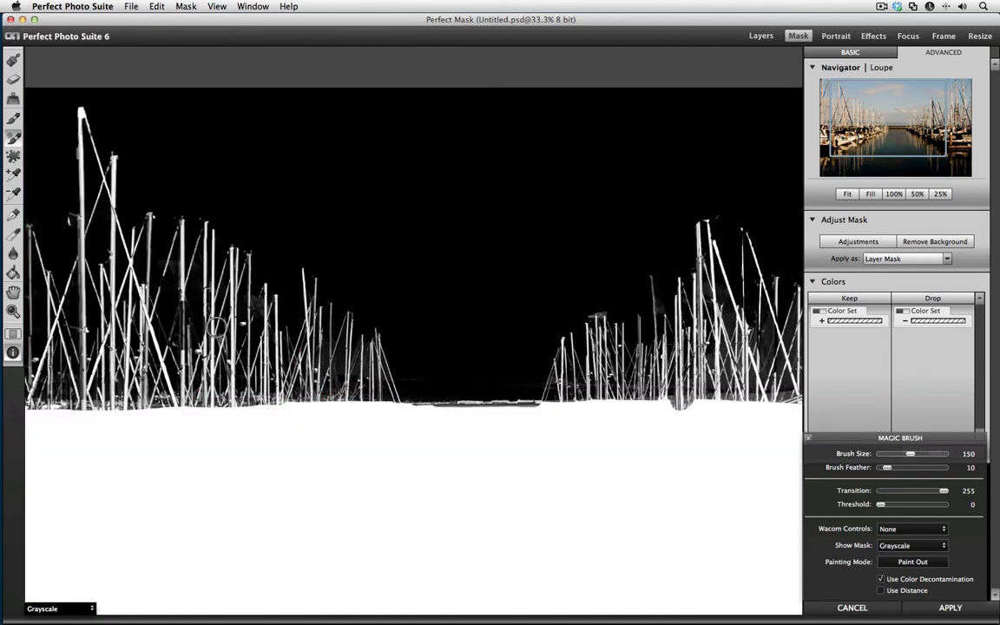
key(m)
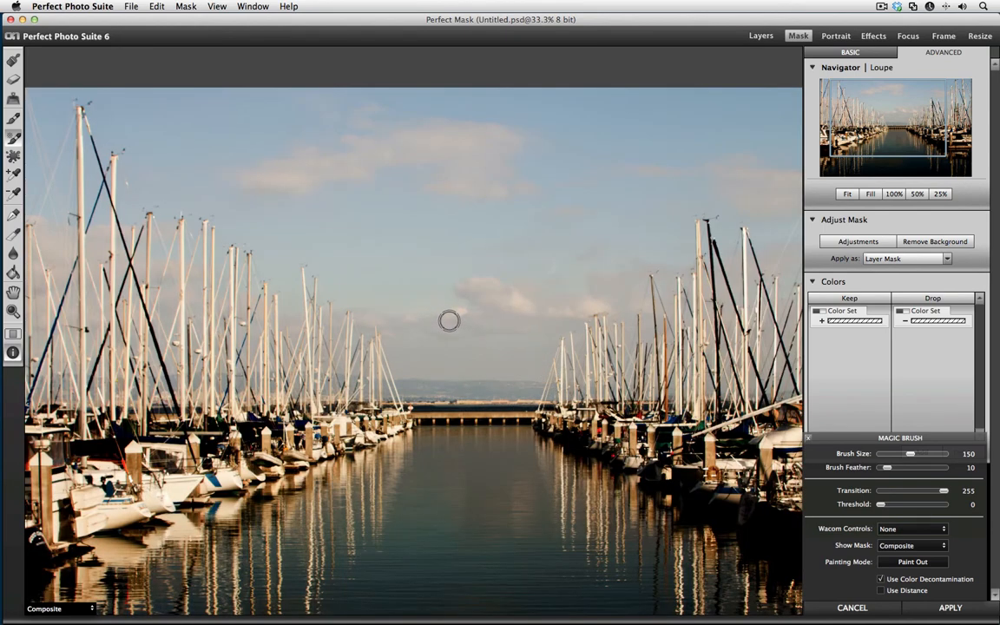
key(m)
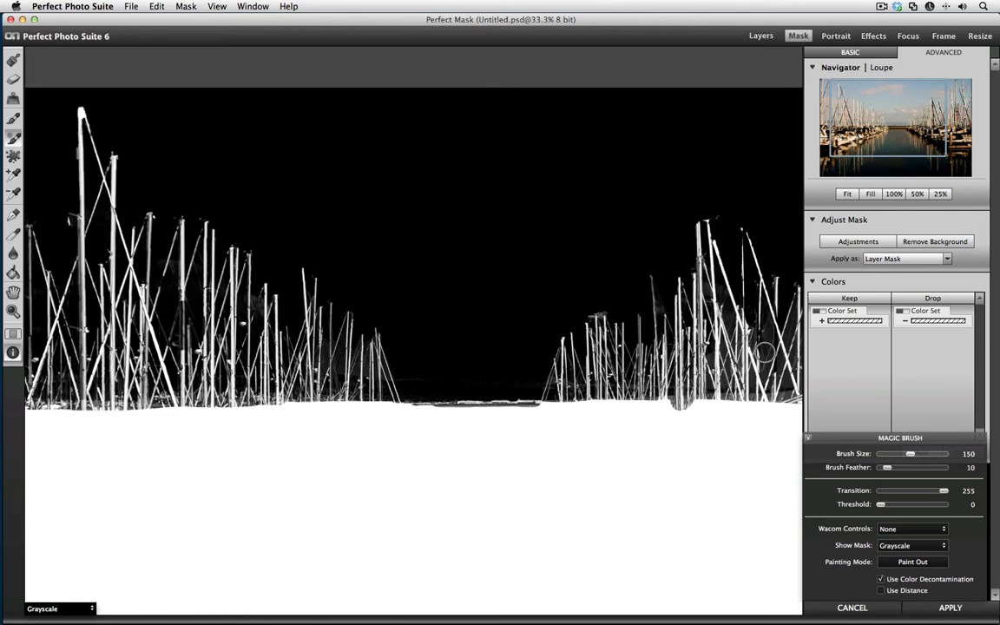
Reduce the Magic Brush to size 60 for cleaning up the grey patches around the right-hand masts
scroll(710, 331, up, 2)
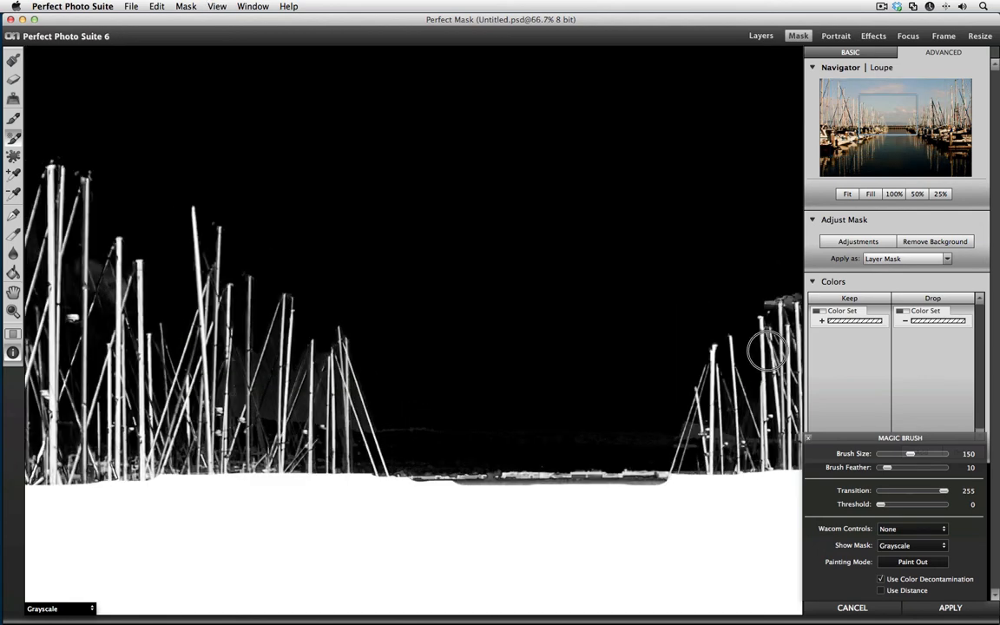
mouse_move(699, 341)
mouse_down()
mouse_move(587, 317)
mouse_move(346, 216)
mouse_move(232, 324)
mouse_up()
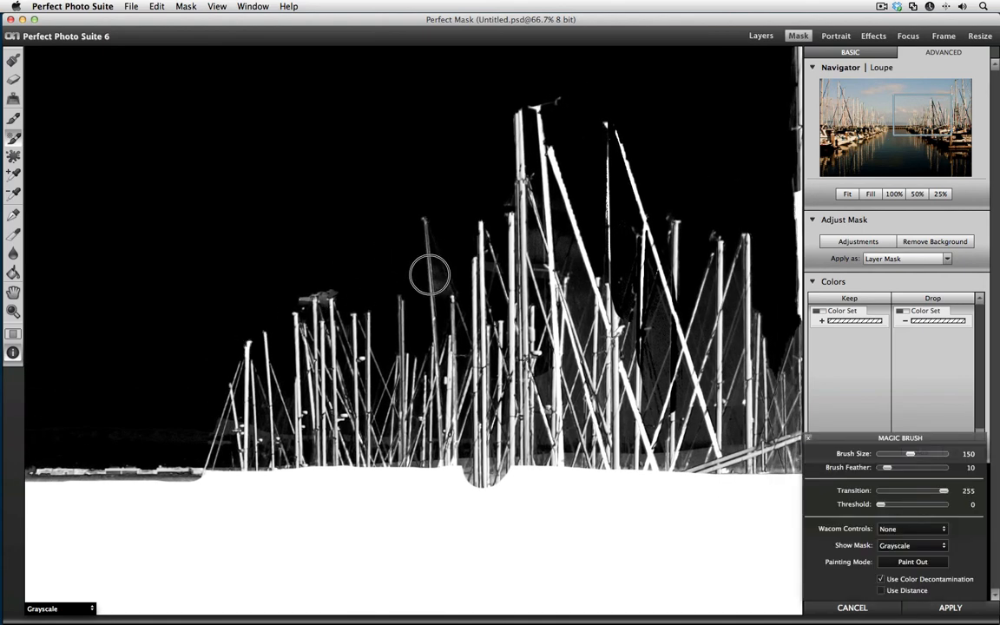
key(bracketleft)
key(bracketleft)
key(bracketleft)
key(bracketleft)
key(bracketleft)
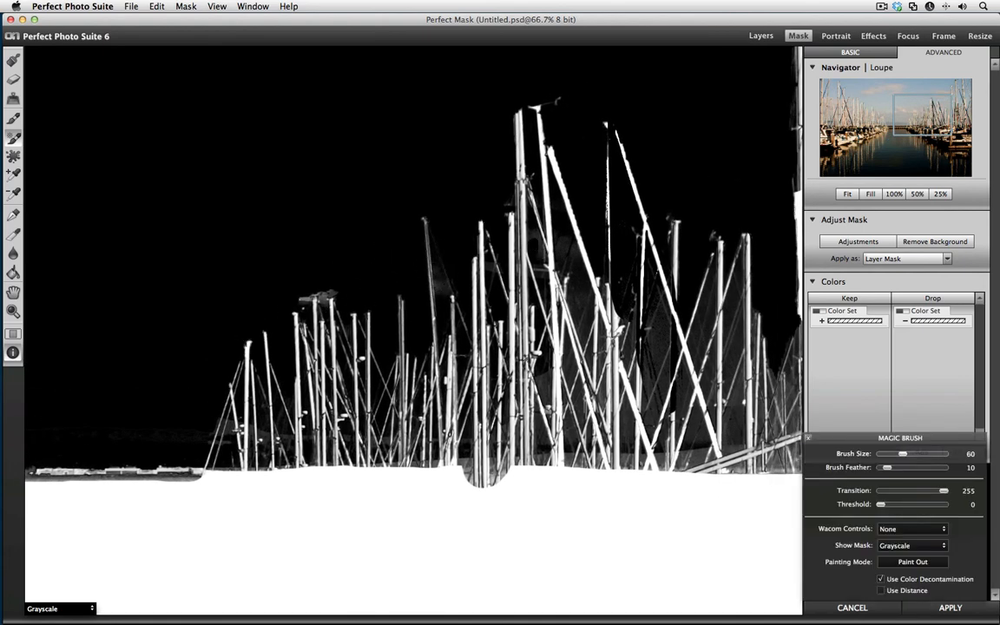
Enlarge the Magic Brush to size 250 and paint out the grey sky left around the right-hand masts
key(bracketright)
key(bracketright)
key(bracketright)
key(bracketright)
key(bracketright)
key(bracketright)
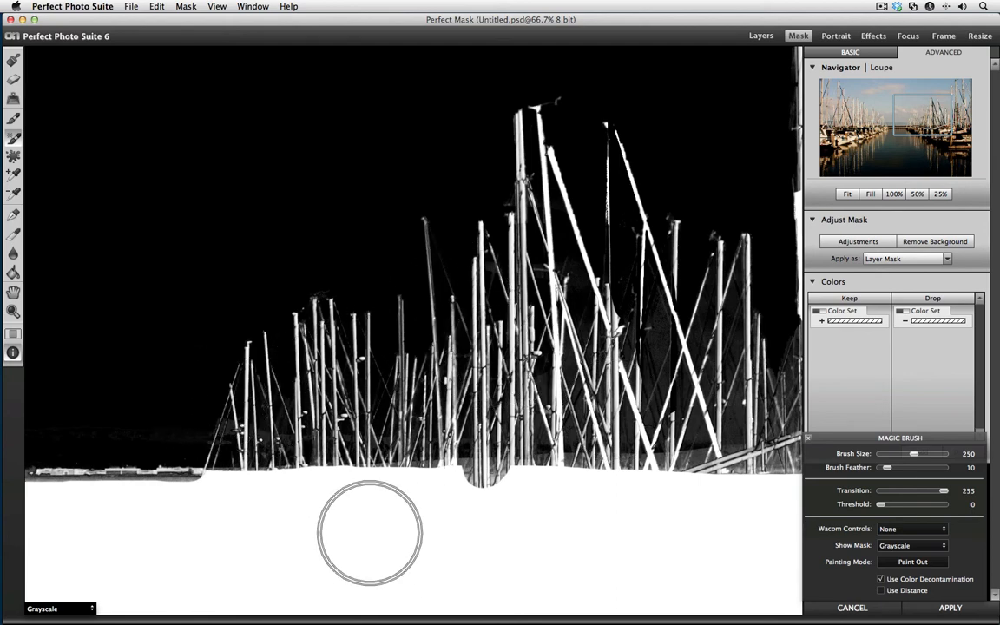
Adjust the whole mask with Black Contrast 8 and Grow/Shrink -1, keeping White Contrast and Feather at 0 and Reduce Noise at 64
click(858, 242)
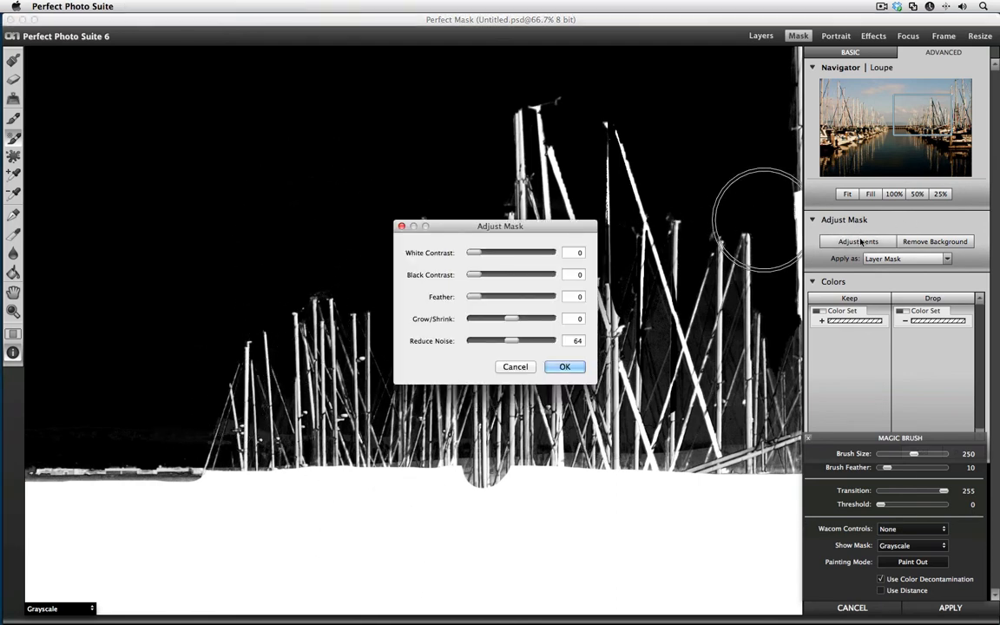
drag(457, 199, 194, 90)
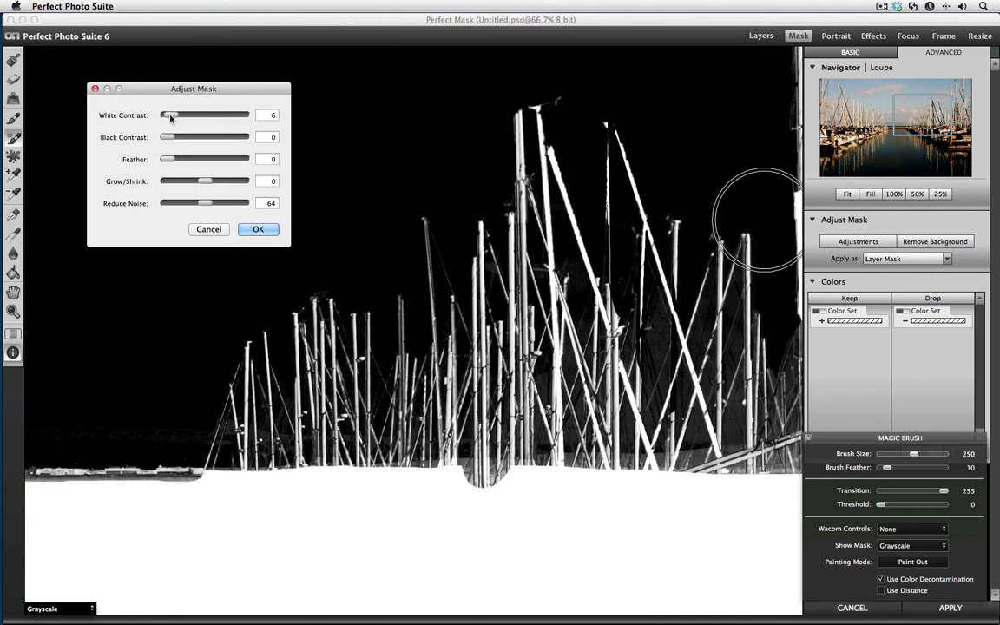
drag(170, 119, 174, 119)
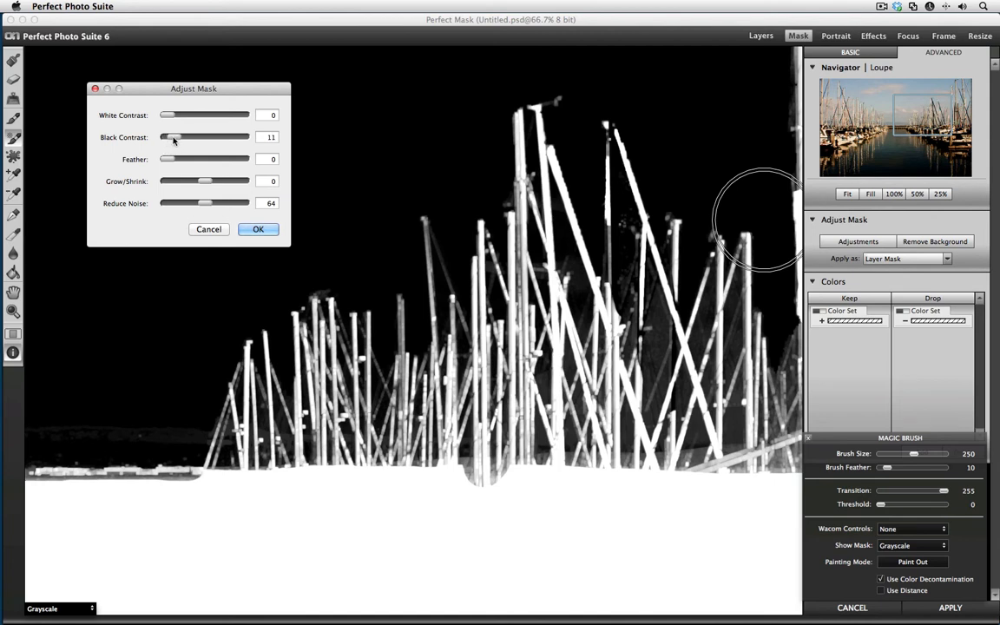
mouse_move(207, 182)
mouse_down()
mouse_move(189, 182)
mouse_move(217, 183)
mouse_up()
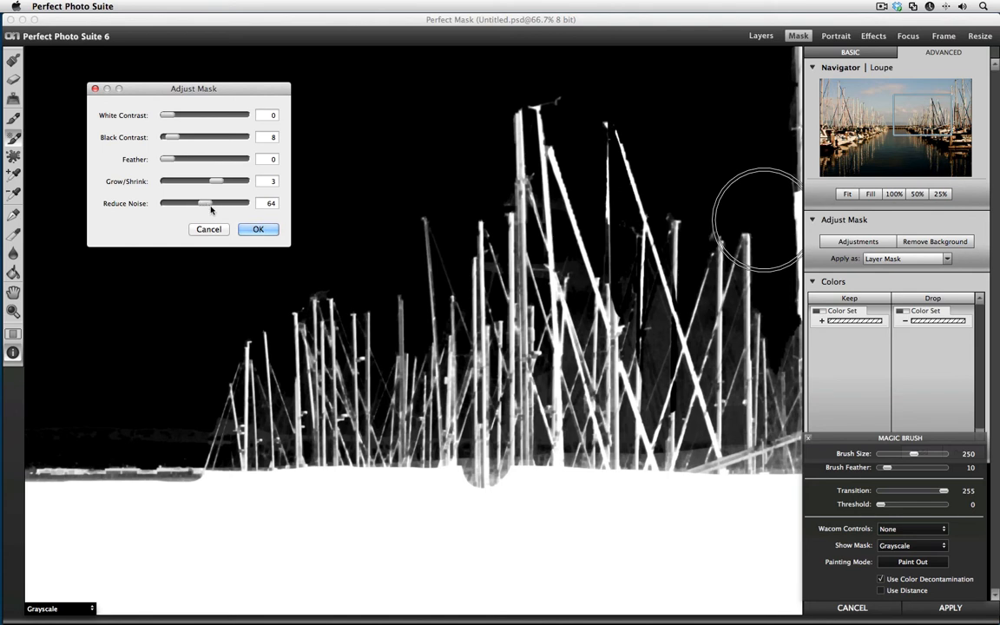
click(204, 183)
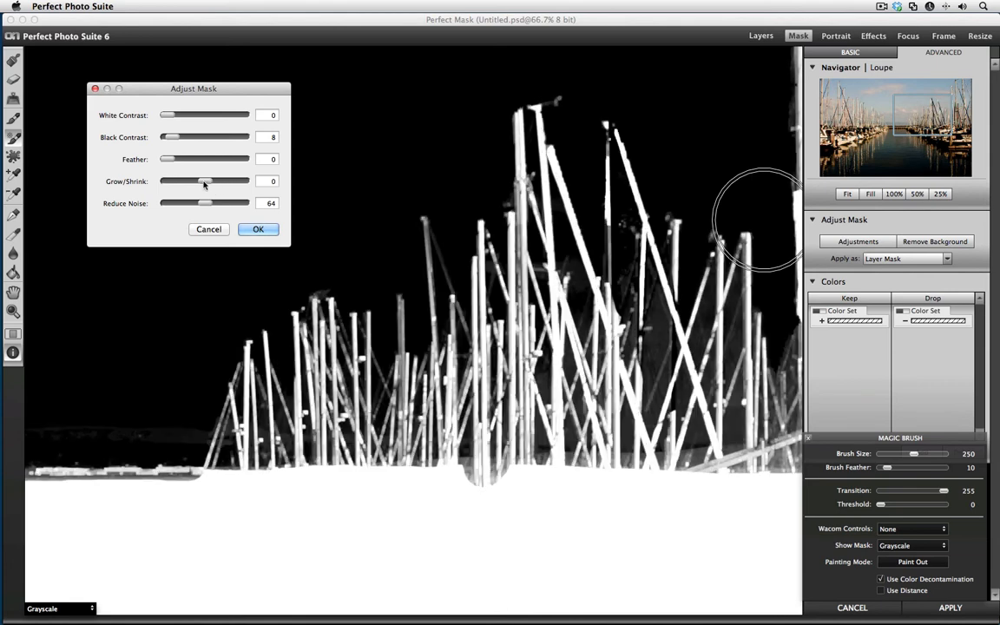
drag(210, 185, 188, 184)
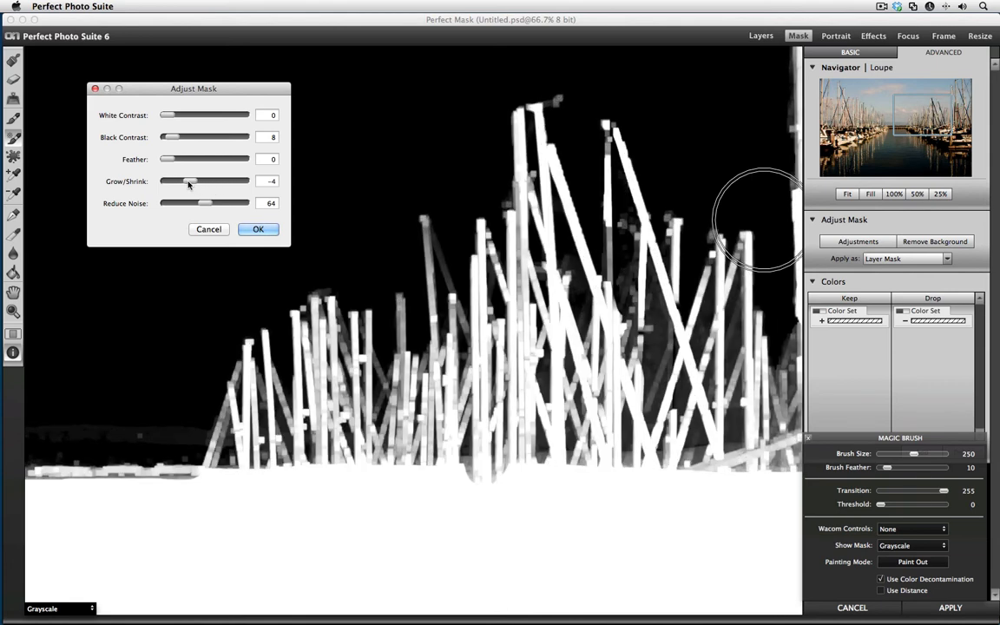
click(200, 184)
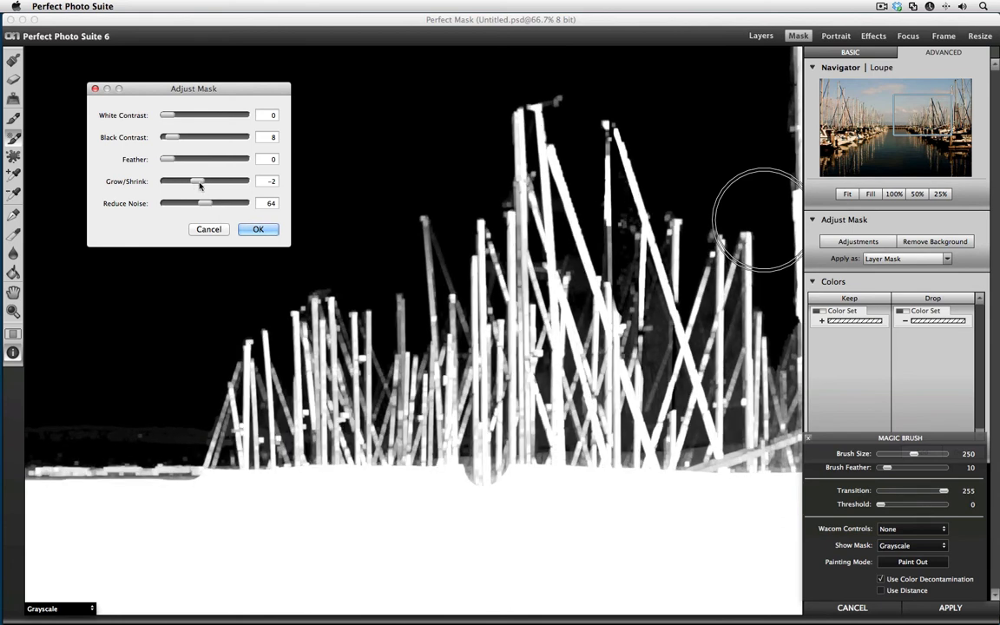
drag(195, 185, 201, 185)
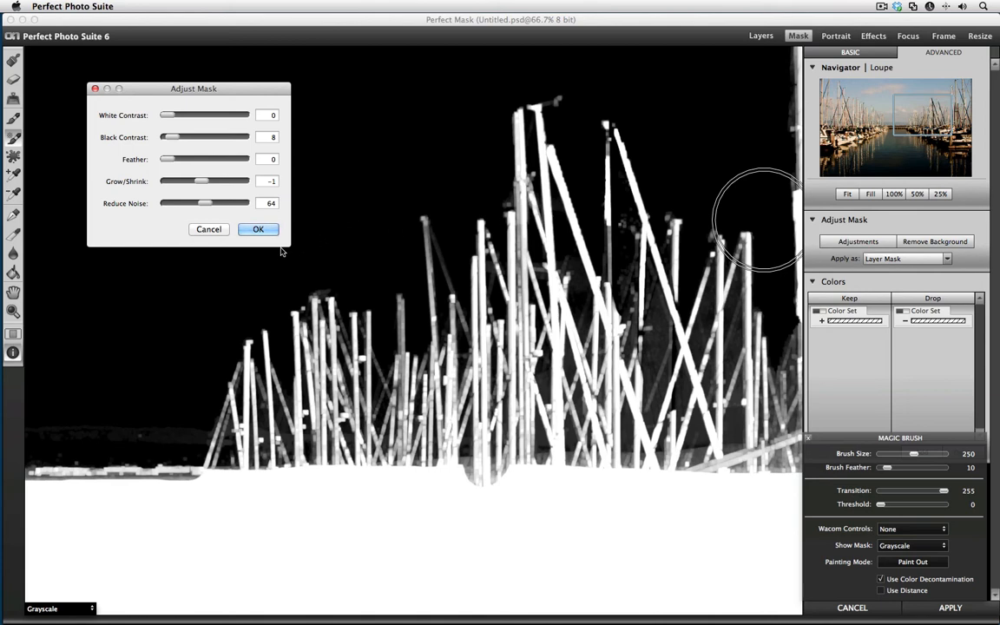
click(220, 231)
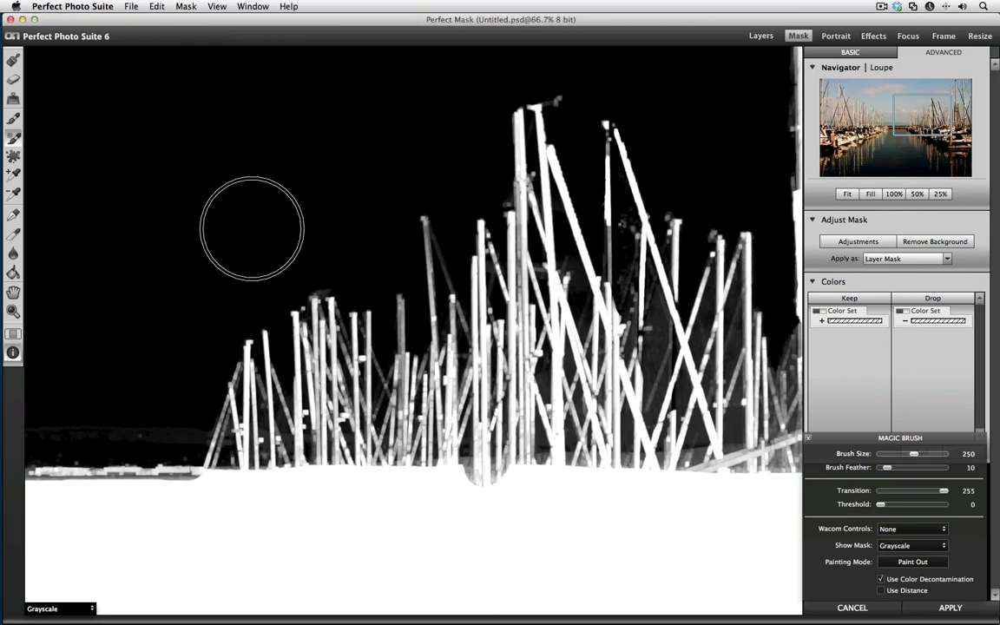
Check the adjusted mask in Composite and Overlay views, from the right-hand masts out to the whole harbour at 25%
key(m)
key(m)
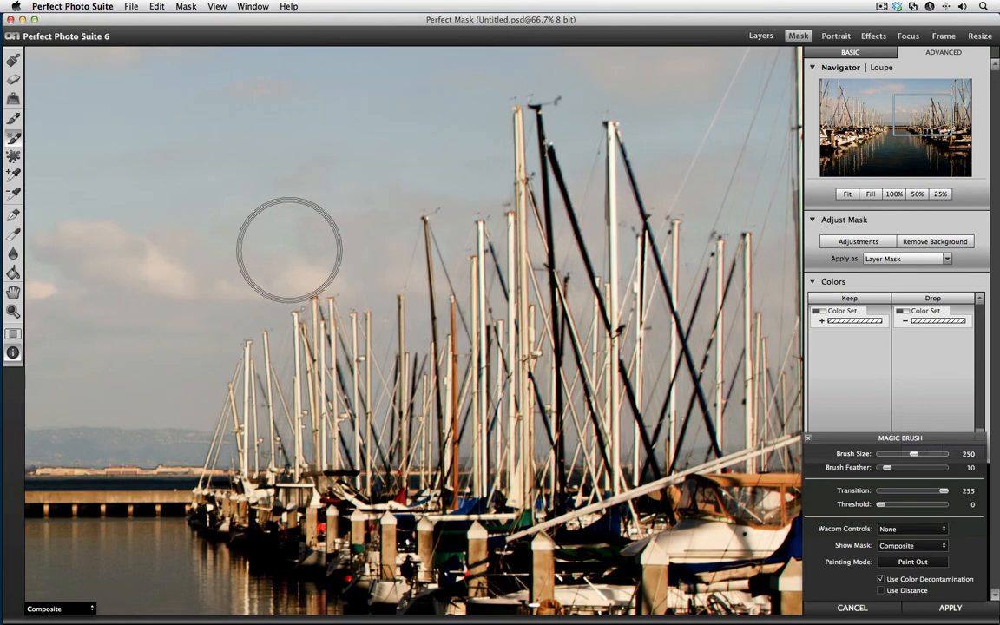
key(m)
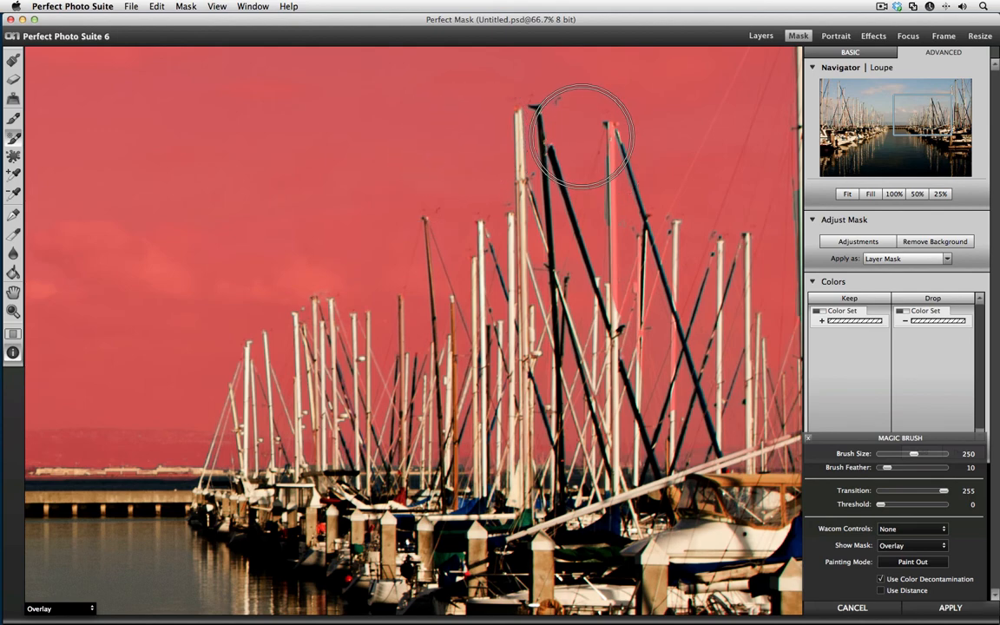
key(super+minus)
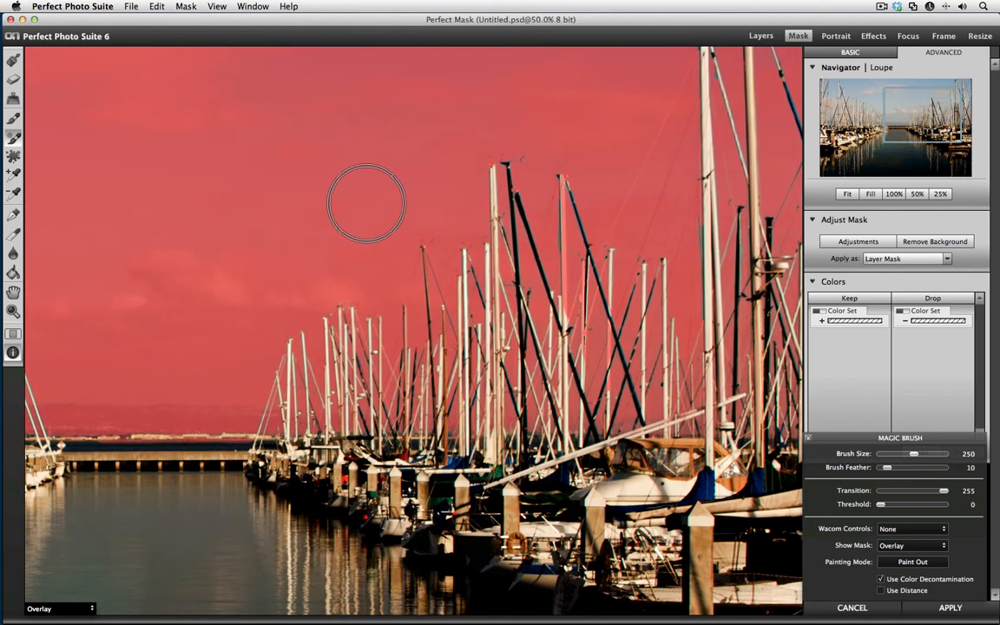
key(super+minus)
key(super+minus)
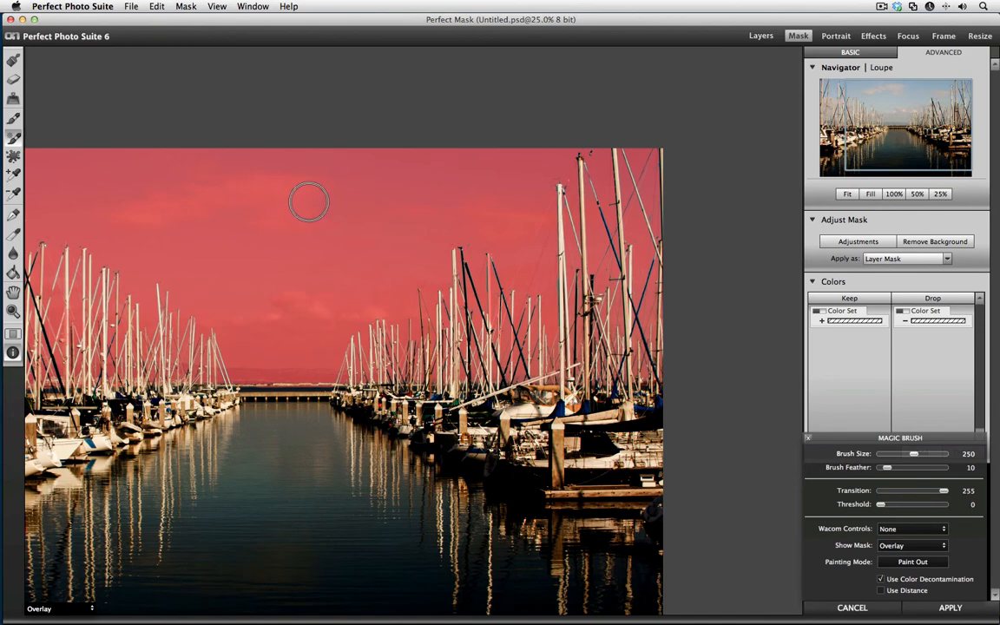
mouse_move(277, 225)
mouse_down()
mouse_move(439, 214)
mouse_move(429, 214)
mouse_up()
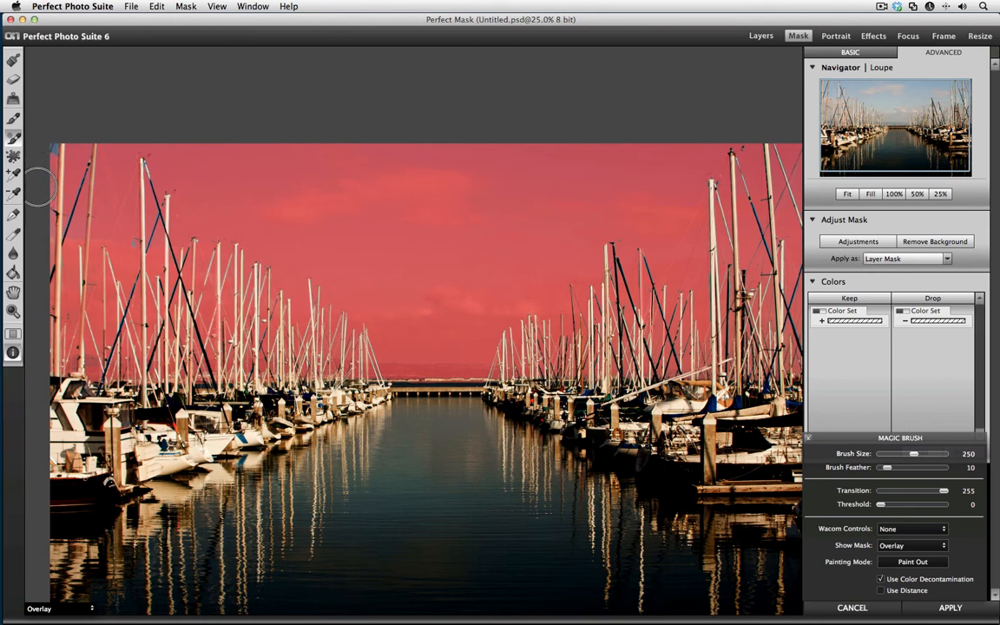
Reduce the Magic Brush to size 70 and paint out the sky left between the photo's left edge and the first mast
key(super+plus)
key(super+plus)
key(super+plus)
key(super+plus)
key(super+plus)
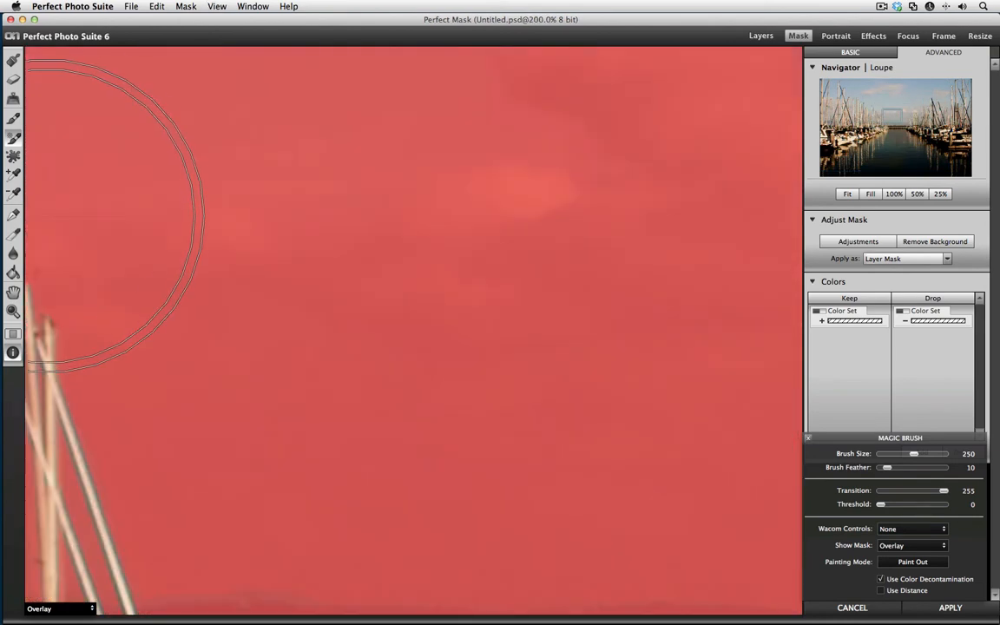
drag(143, 227, 833, 194)
drag(350, 230, 973, 192)
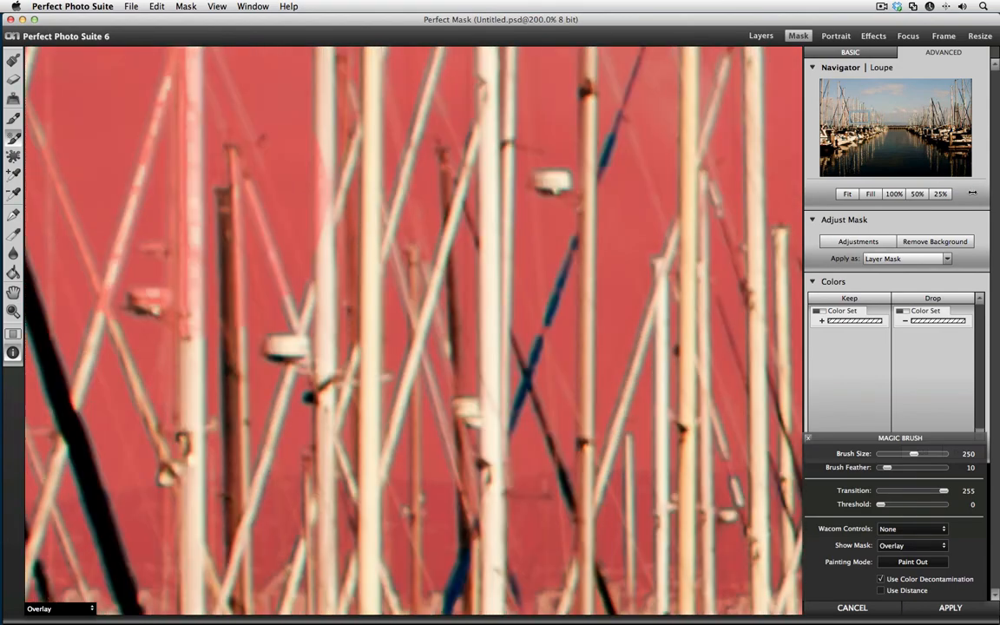
drag(368, 217, 816, 244)
drag(277, 209, 466, 394)
drag(403, 330, 317, 391)
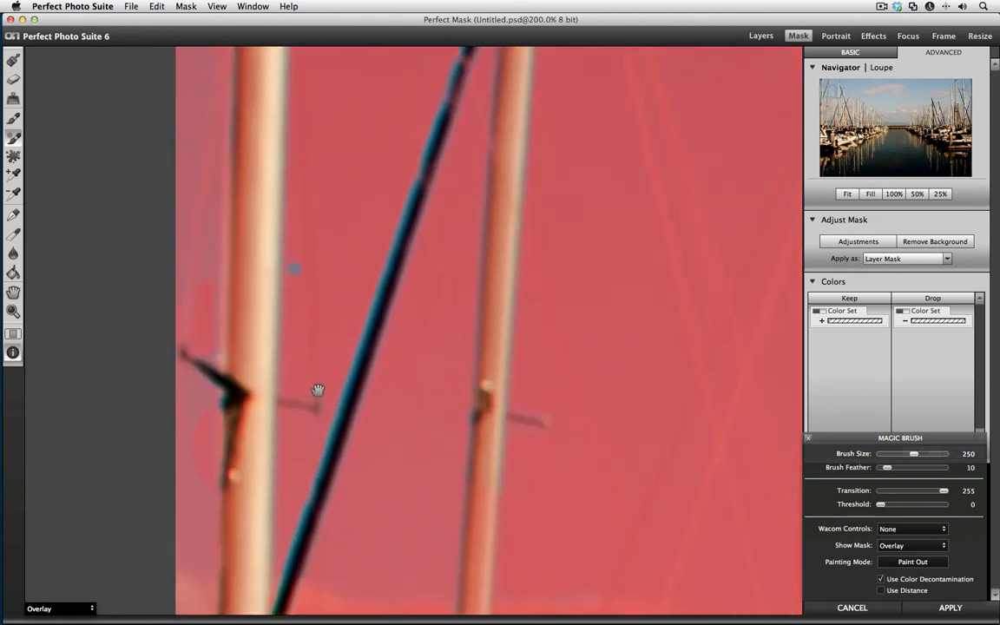
drag(319, 269, 372, 526)
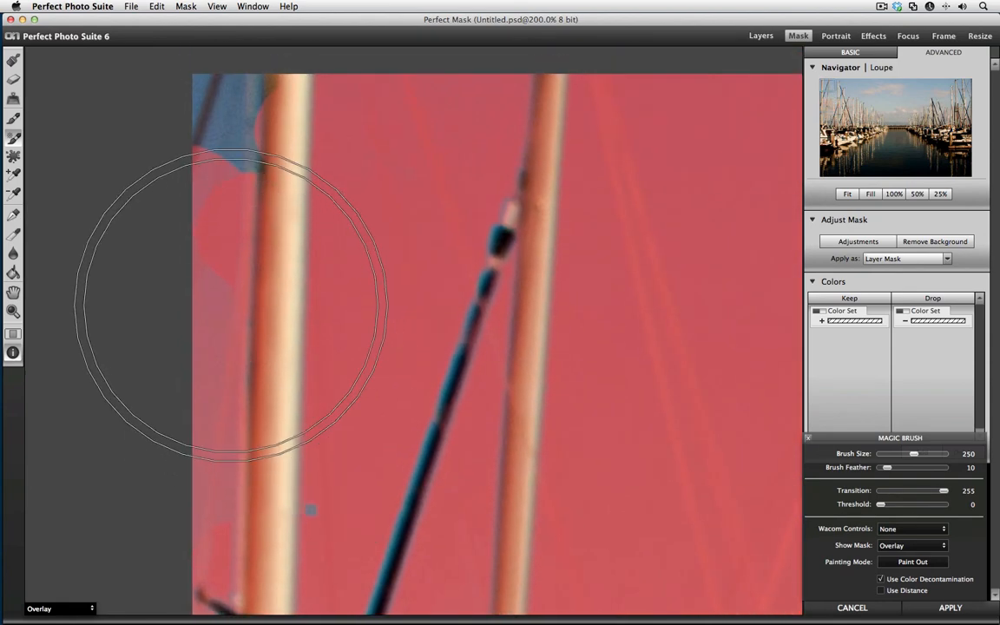
key(bracketleft)
key(bracketleft)
key(bracketleft)
key(bracketleft)
key(bracketleft)
key(bracketleft)
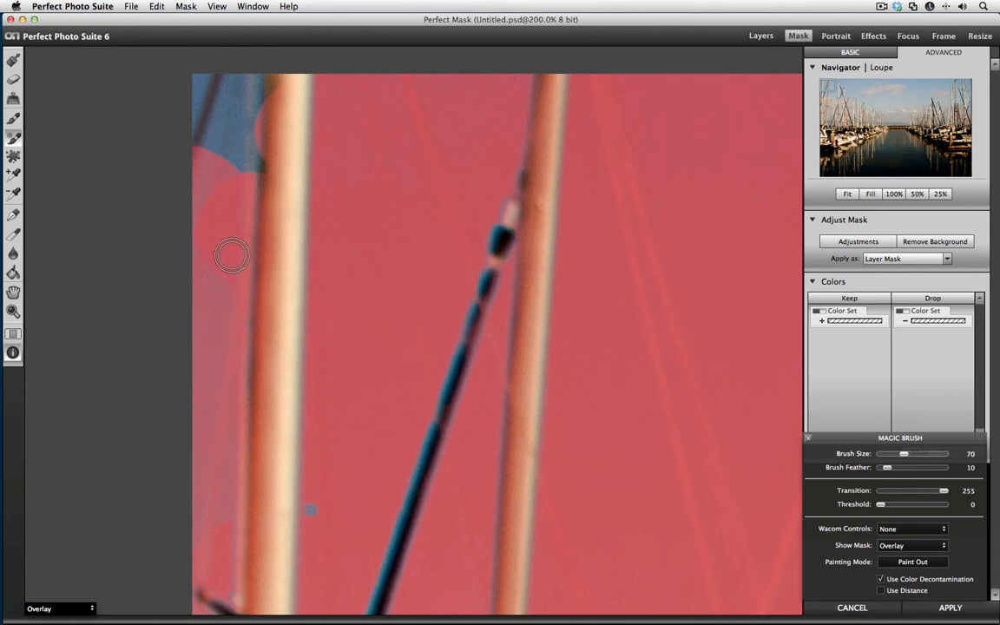
mouse_move(229, 137)
mouse_down()
mouse_move(232, 62)
mouse_move(219, 148)
mouse_move(203, 80)
mouse_up()
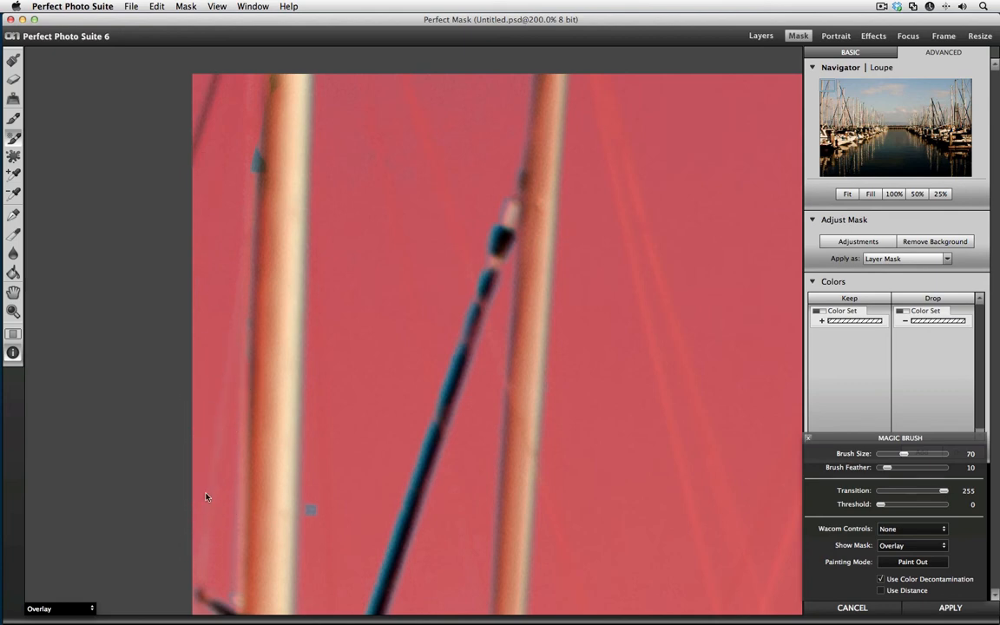
mouse_move(223, 589)
mouse_down()
mouse_move(252, 295)
mouse_move(245, 72)
mouse_up()
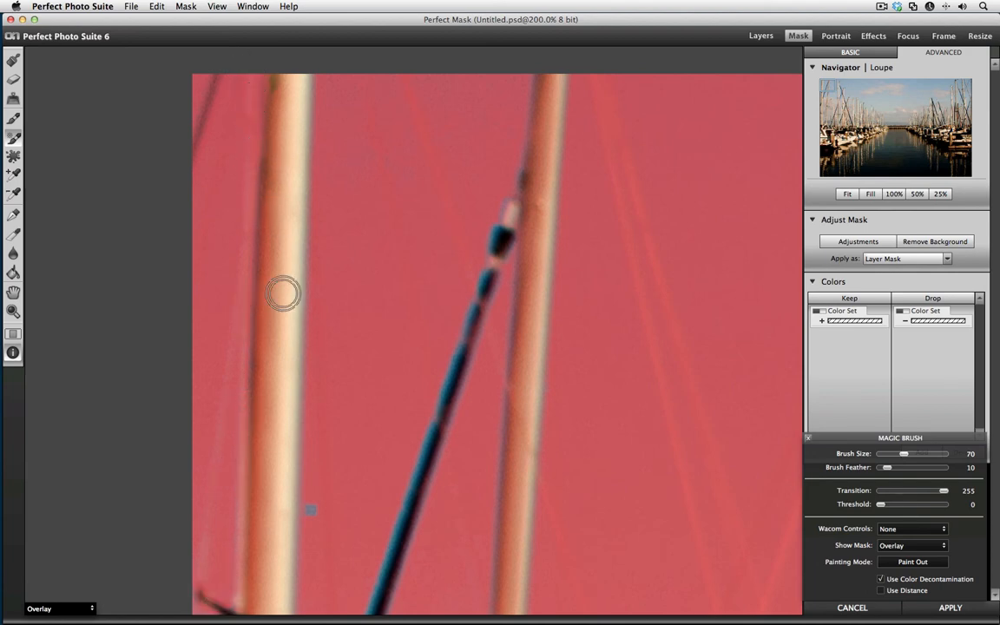
Check the cleaned mask over the whole harbour at 12.5%, ending in Grayscale view
key(super+minus)
key(super+minus)
key(super+minus)
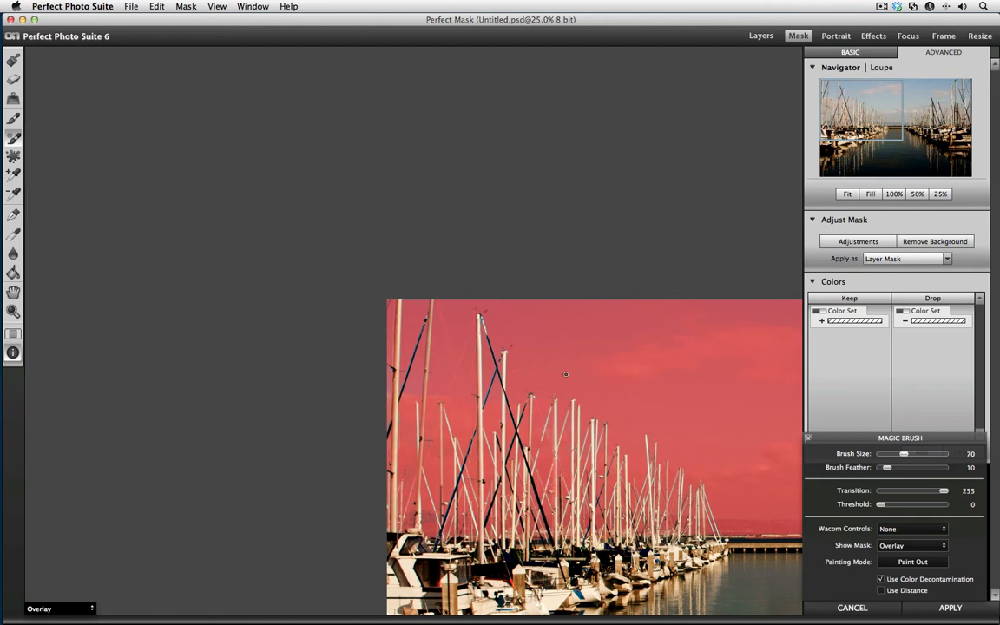
key(super+minus)
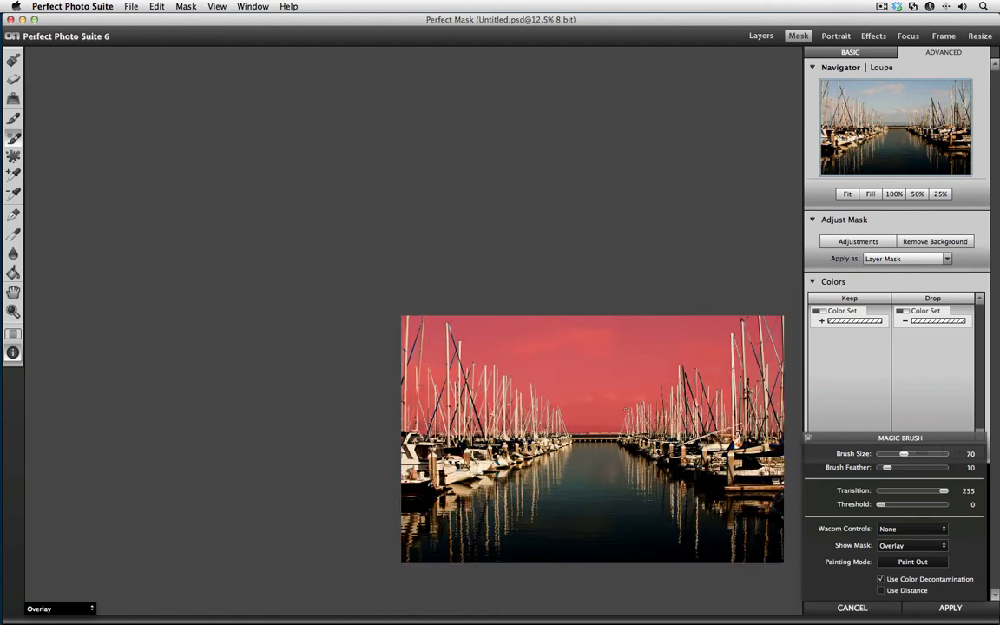
drag(532, 360, 454, 261)
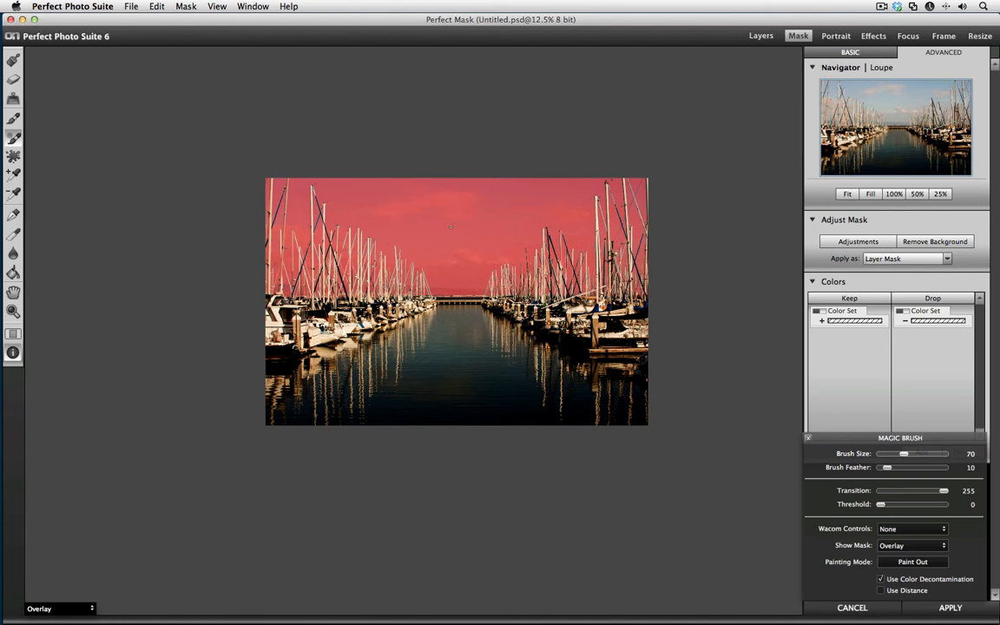
key(super+t)
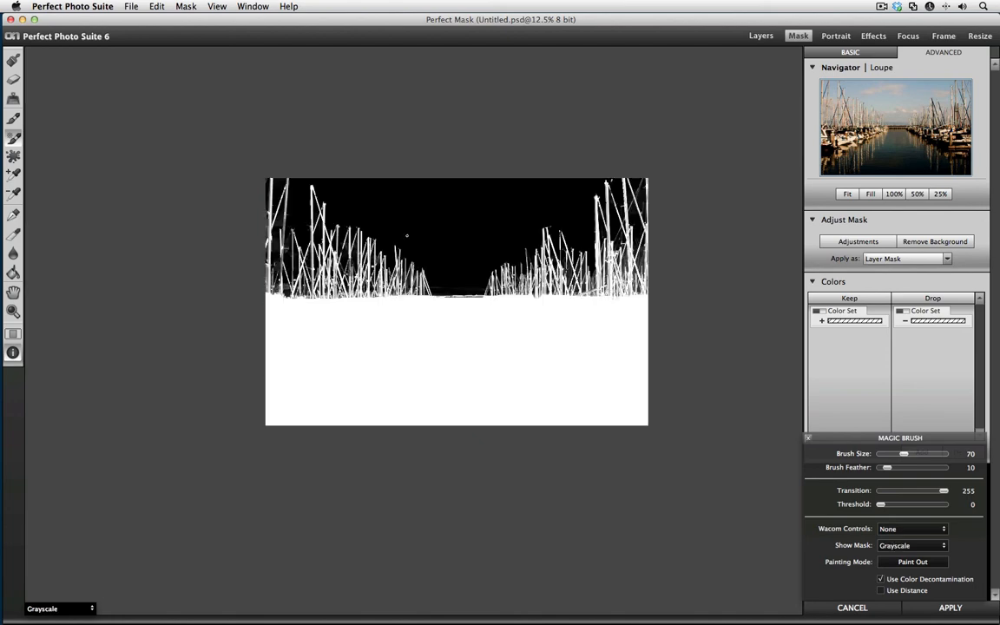
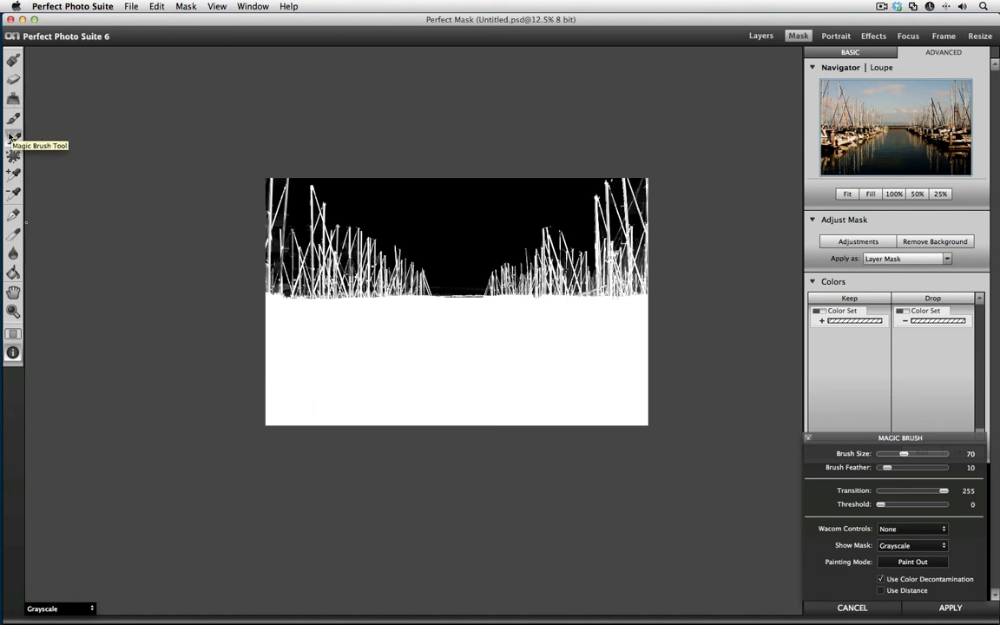
Set the Chisel to size 600 and amount 8, and apply the finished mask to the layer
click(13, 236)
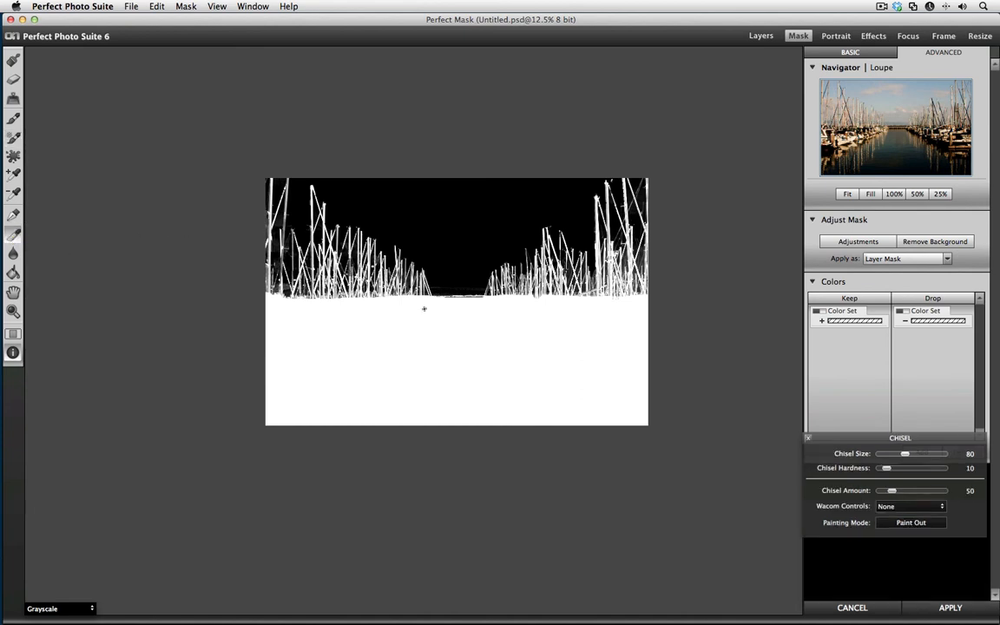
drag(909, 439, 175, 297)
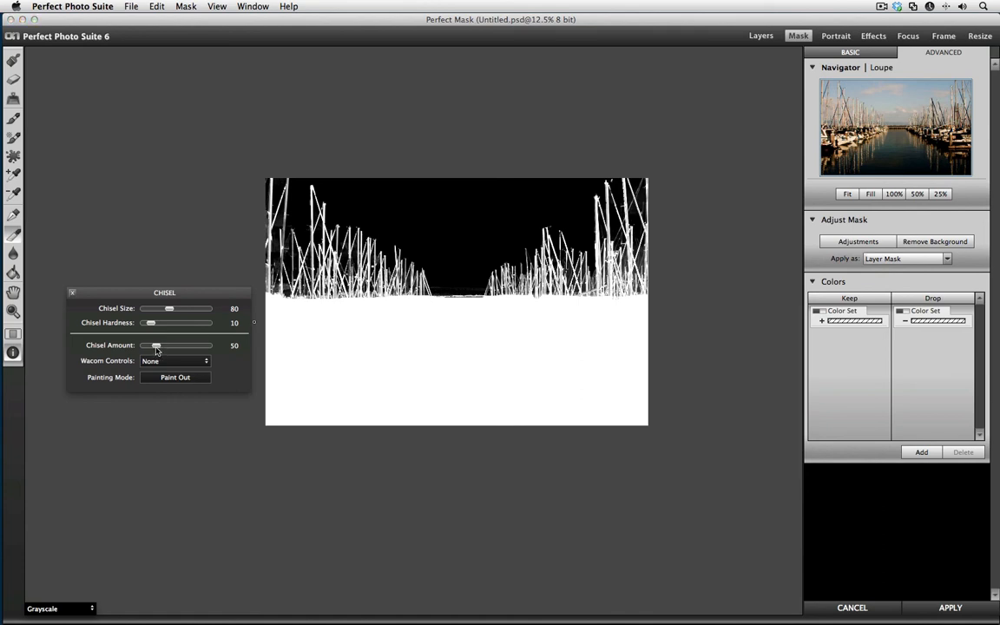
drag(157, 350, 152, 348)
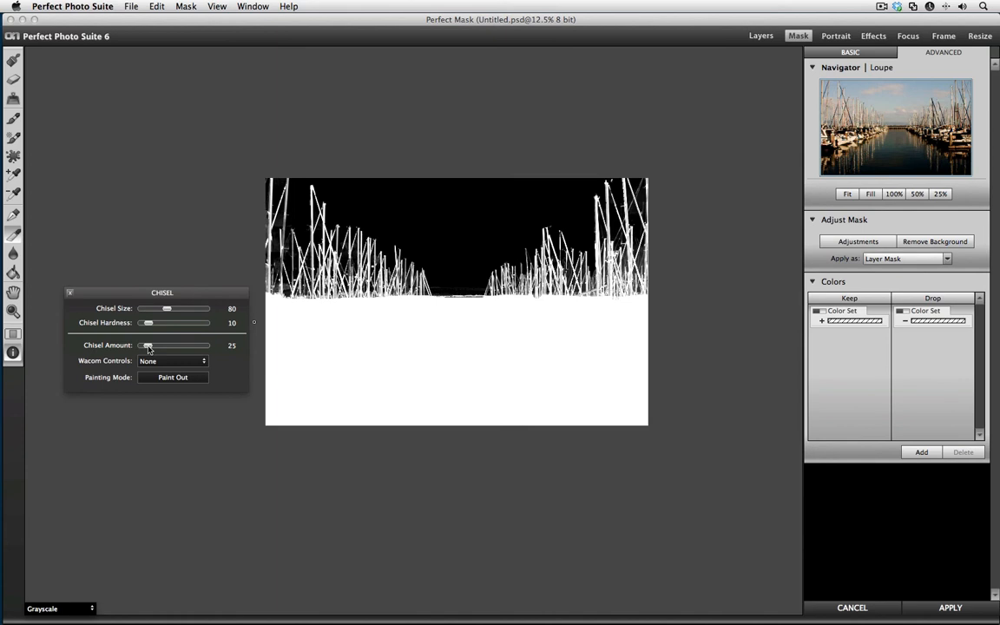
drag(149, 349, 142, 349)
key(bracketright)
key(bracketright)
key(bracketright)
key(bracketright)
key(bracketright)
key(bracketright)
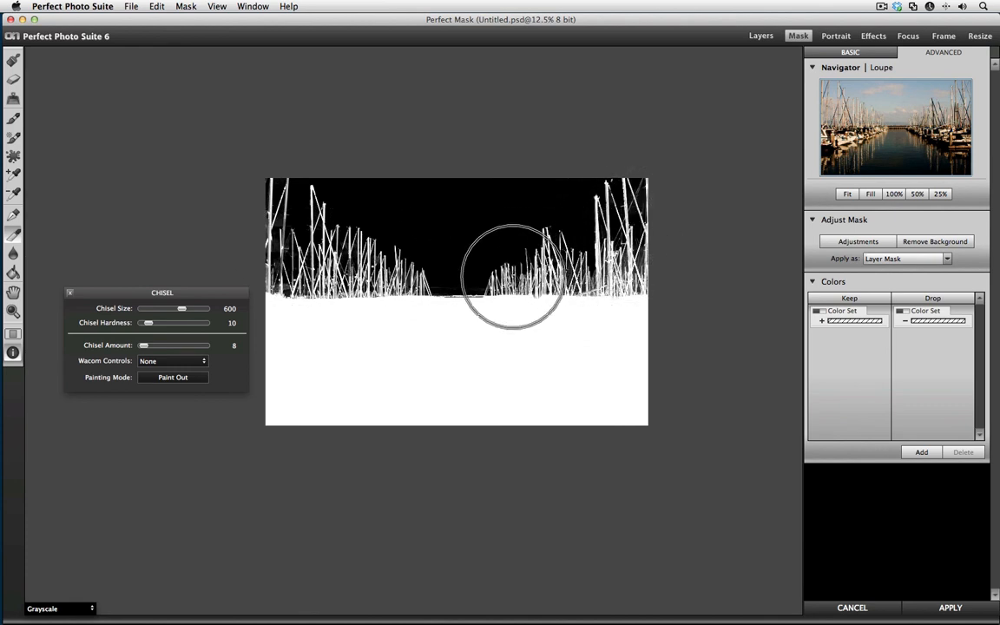
key(m)
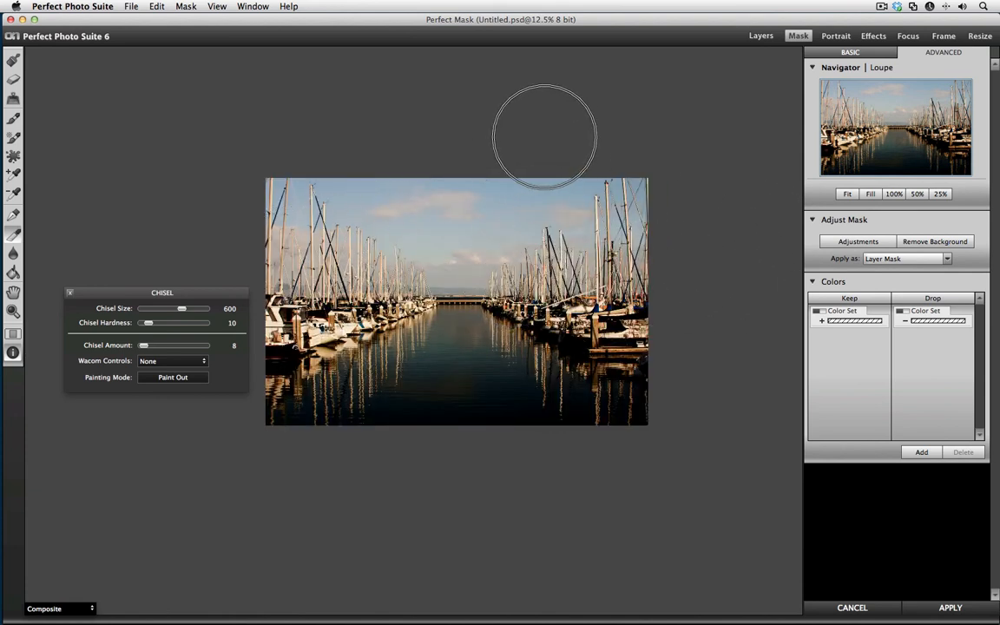
click(968, 611)
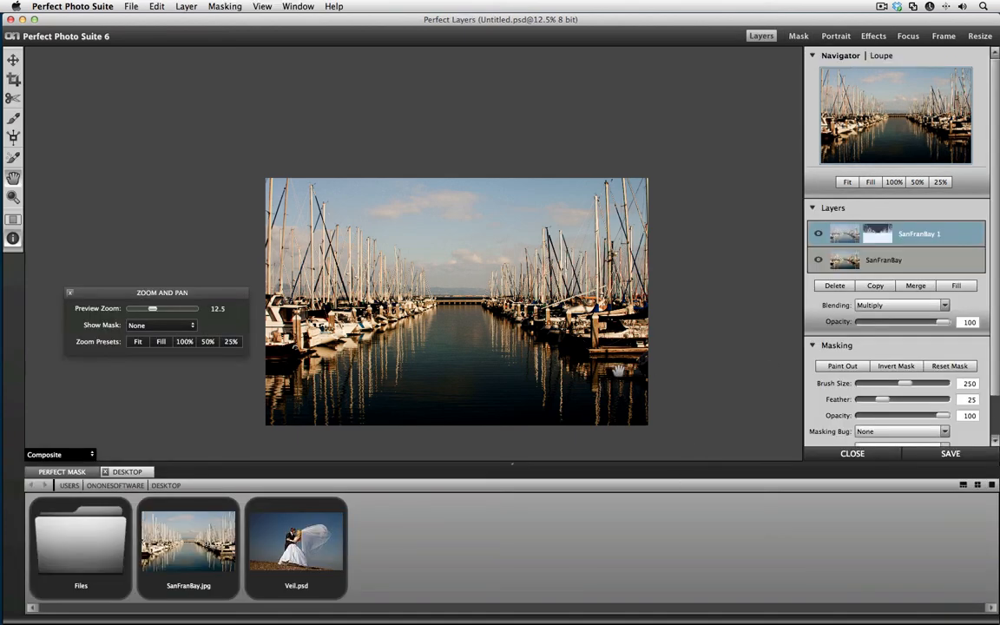
Set the masked SanFranBay 1 layer's blending to Normal and delete the original SanFranBay layer beneath it
click(909, 306)
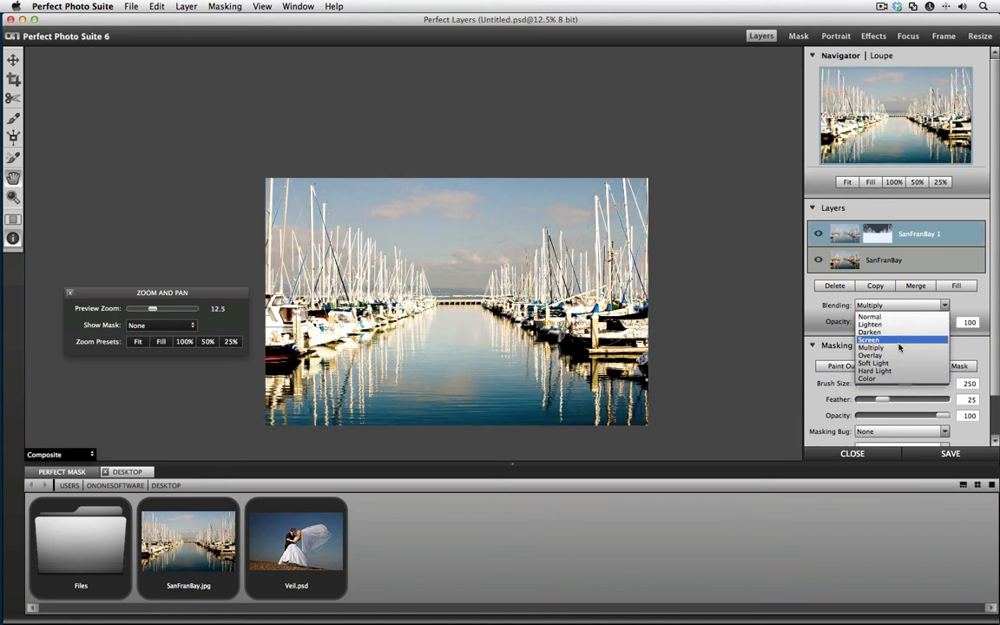
click(895, 318)
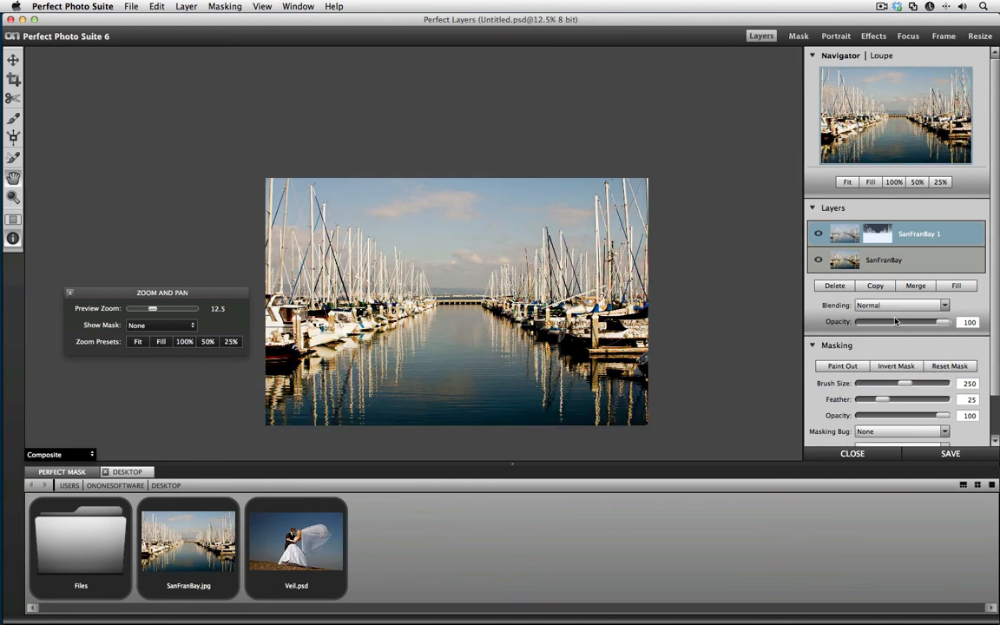
click(870, 263)
click(834, 285)
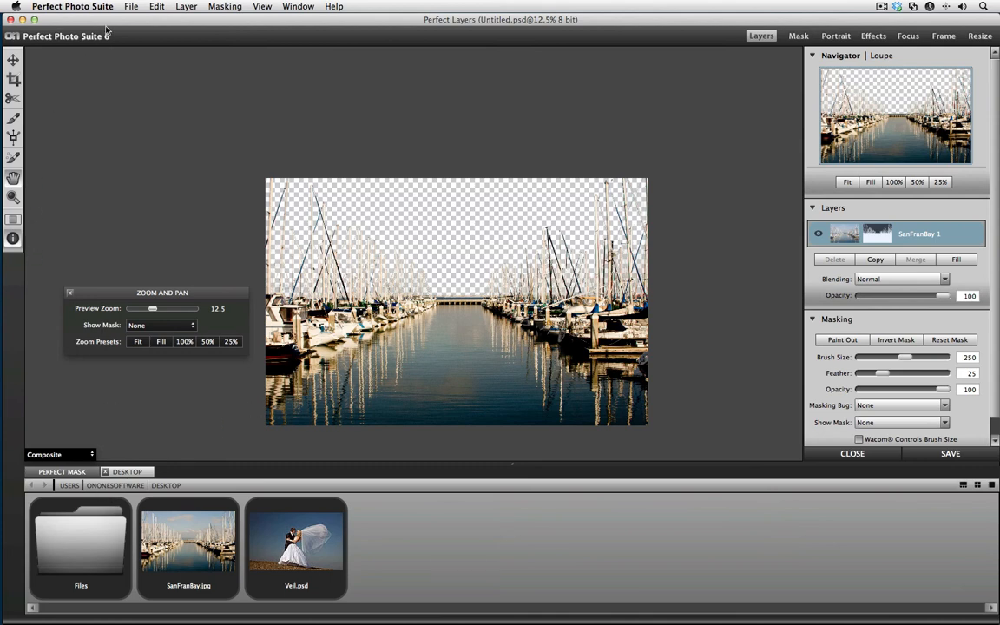
Add skies24.jpg from the Skies folder of the supplied backgrounds as a new layer
click(126, 6)
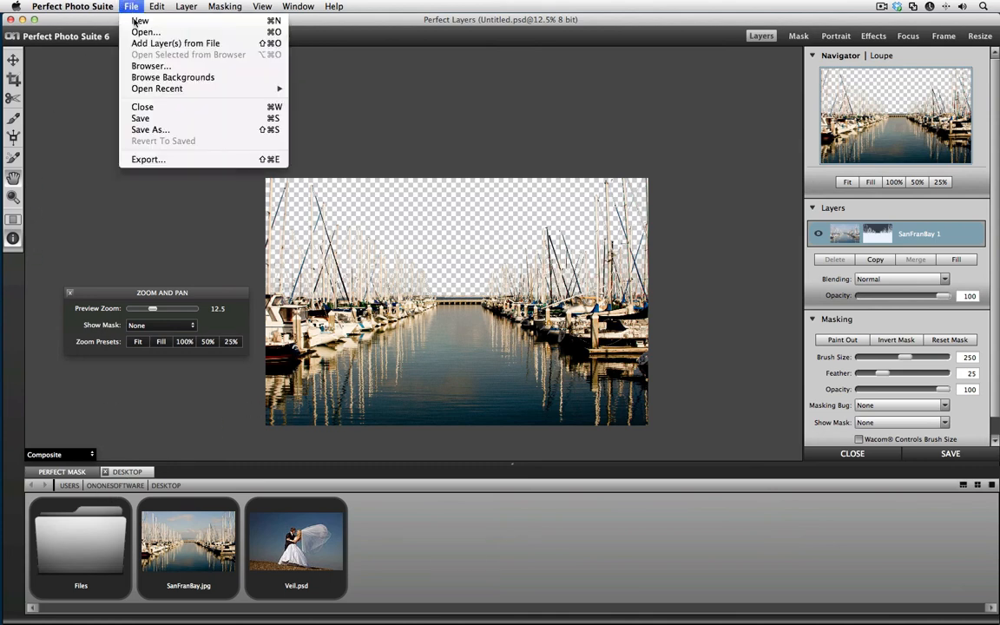
click(158, 77)
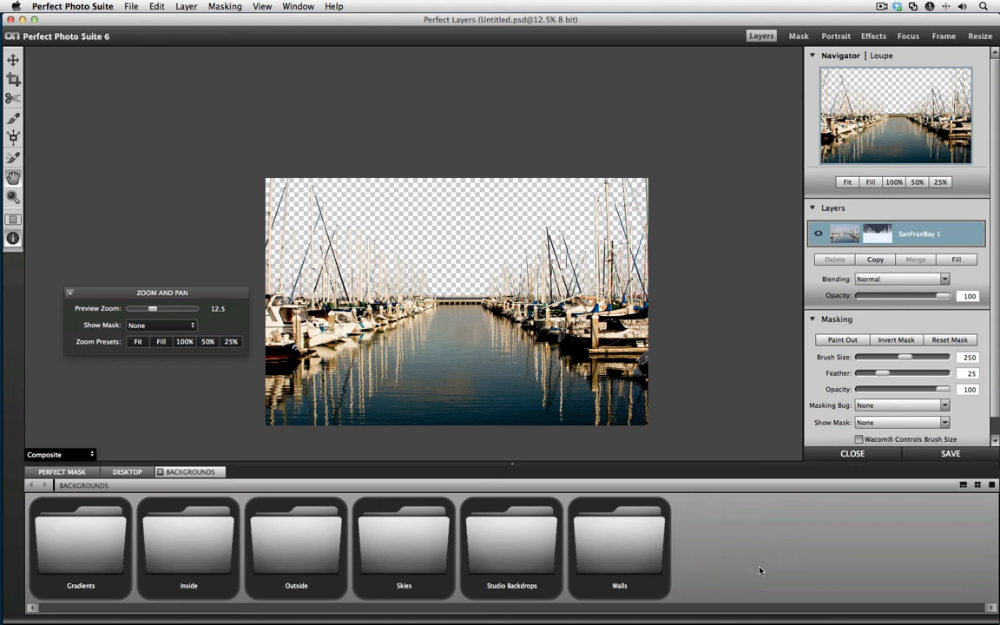
double_click(381, 555)
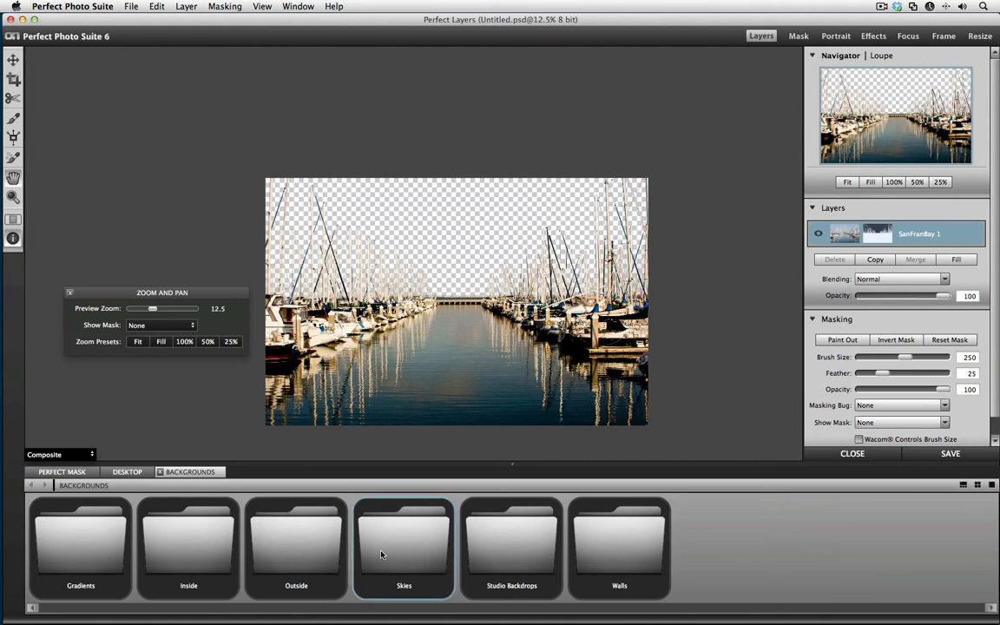
scroll(391, 554, right, 10)
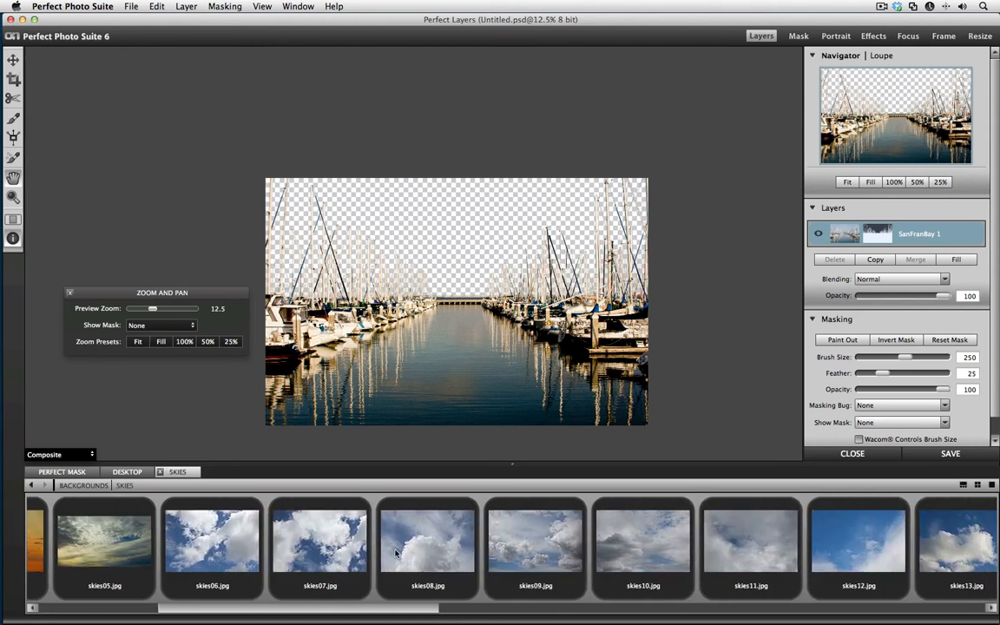
scroll(395, 552, right, 8)
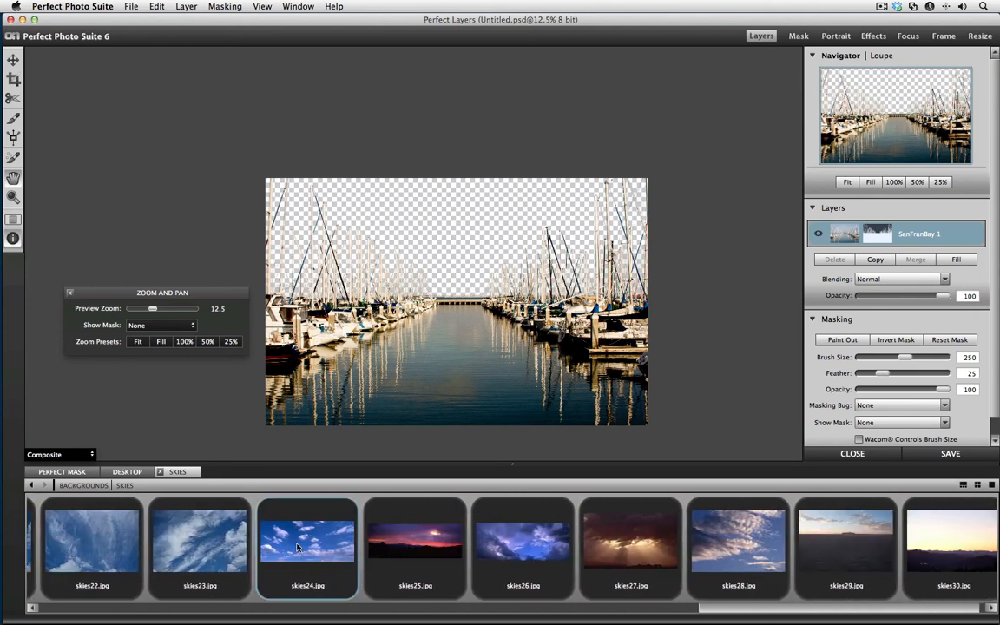
double_click(296, 547)
click(585, 335)
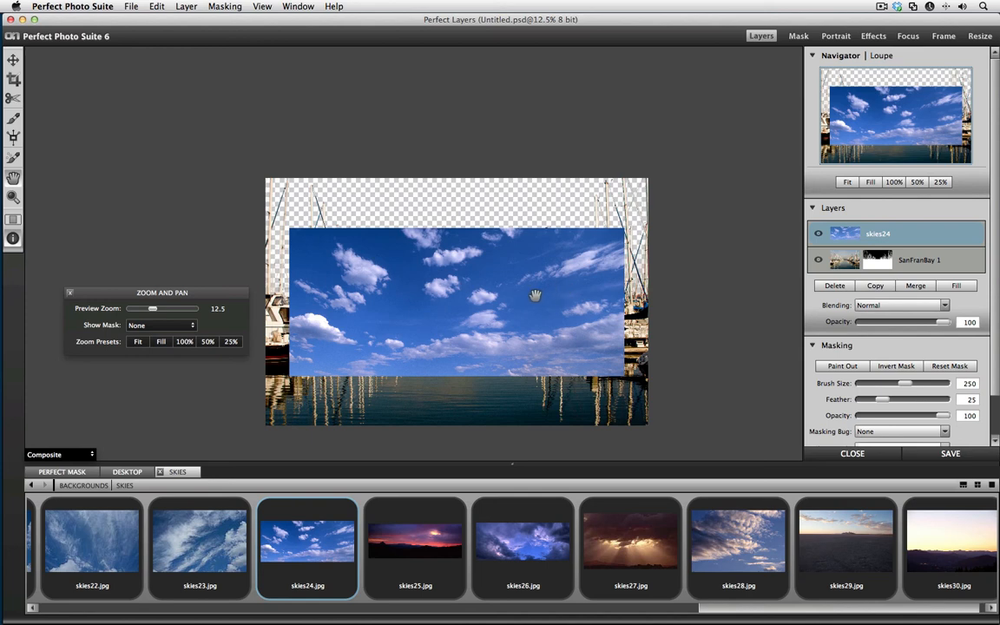
Transform the skies24 layer to span the photo's full width at 5212 by 1990, with its lower edge at the horizon
drag(482, 266, 480, 261)
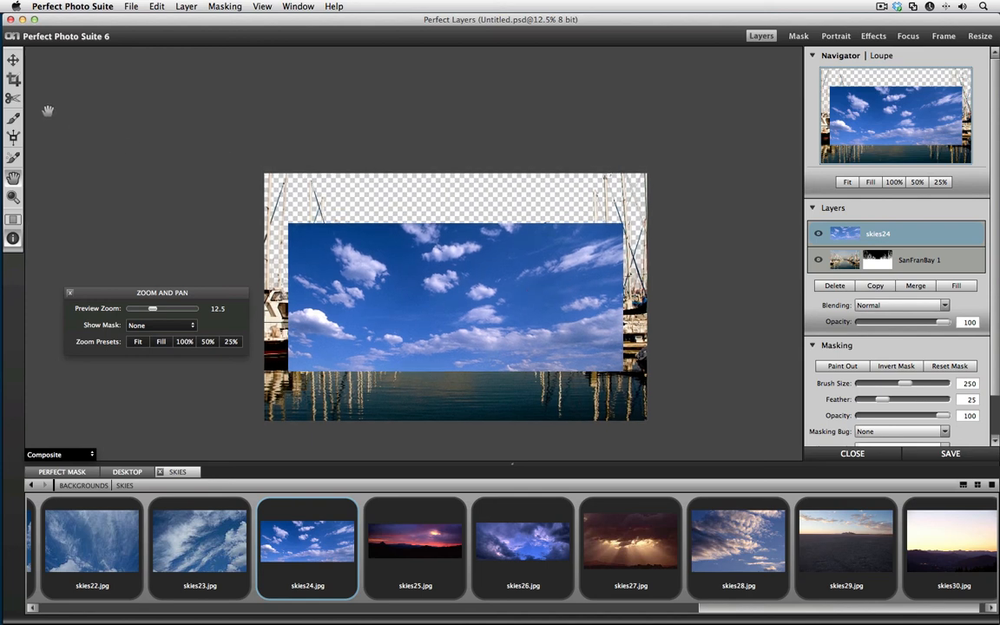
click(13, 59)
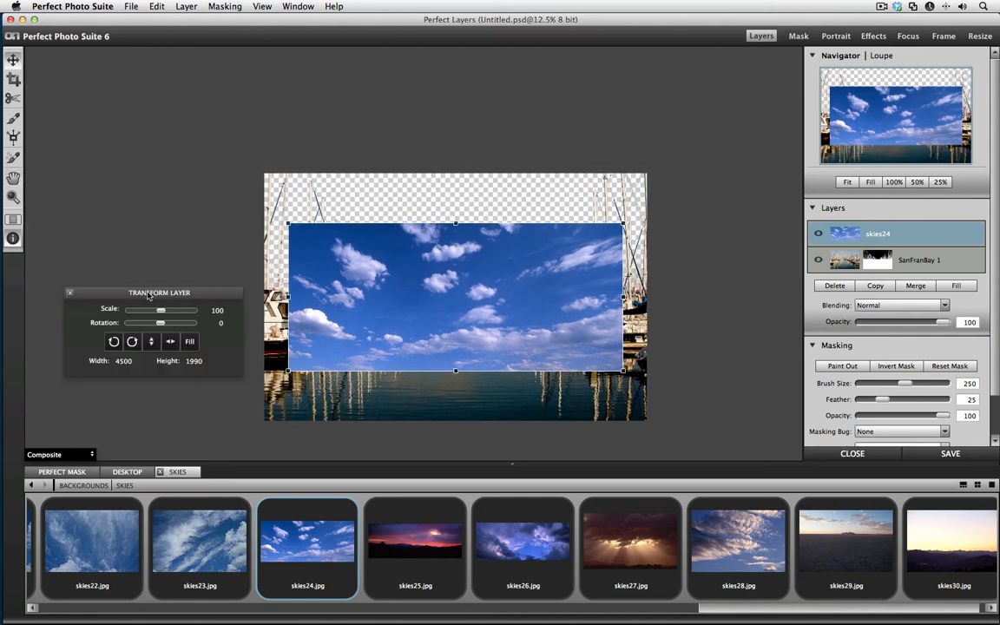
click(189, 342)
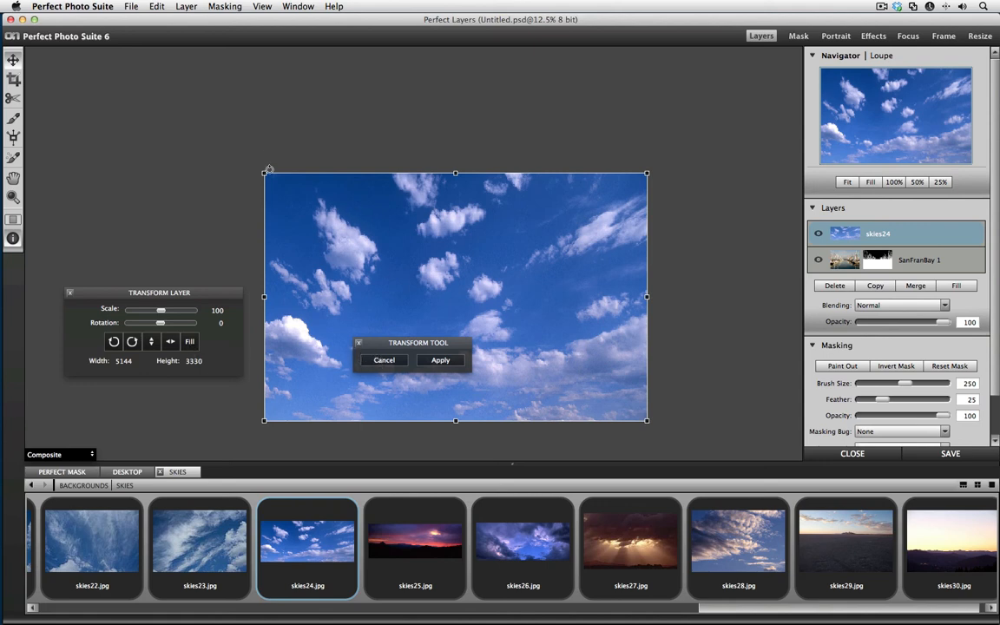
click(383, 360)
drag(434, 289, 417, 263)
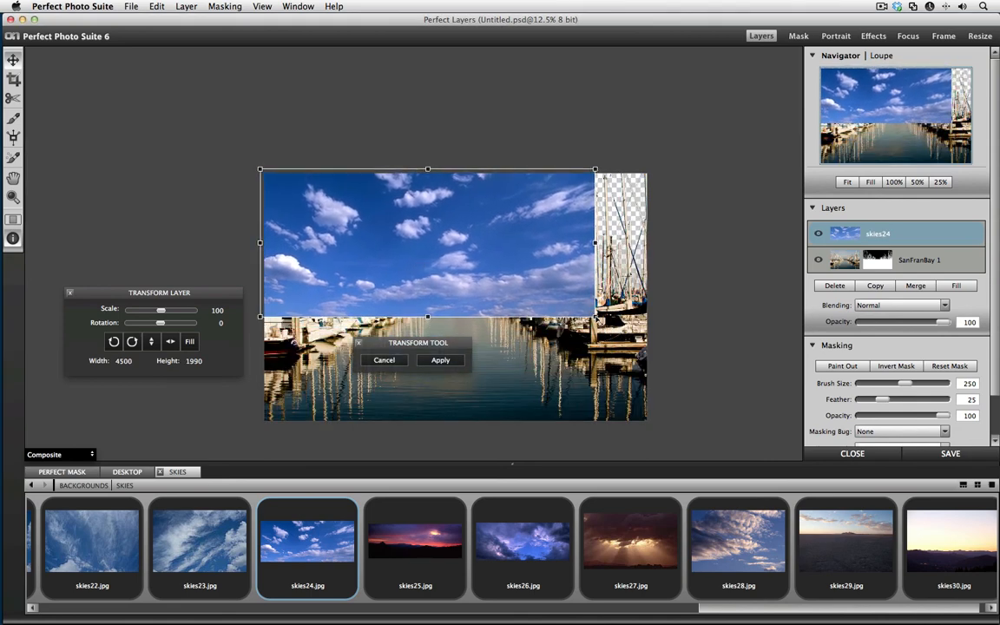
drag(594, 316, 650, 319)
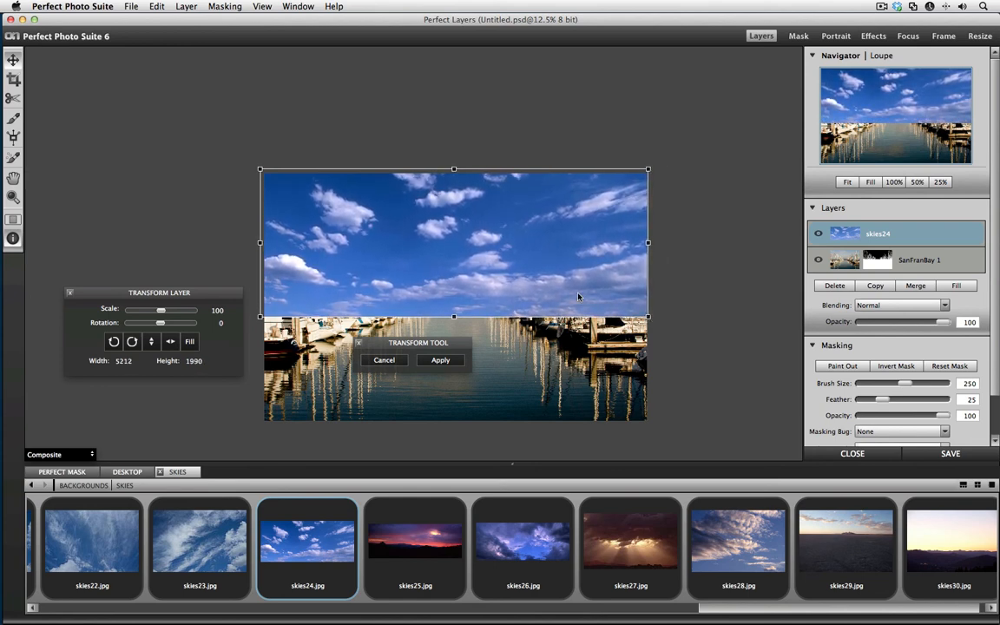
mouse_move(576, 296)
mouse_down()
mouse_move(576, 253)
mouse_move(581, 286)
mouse_up()
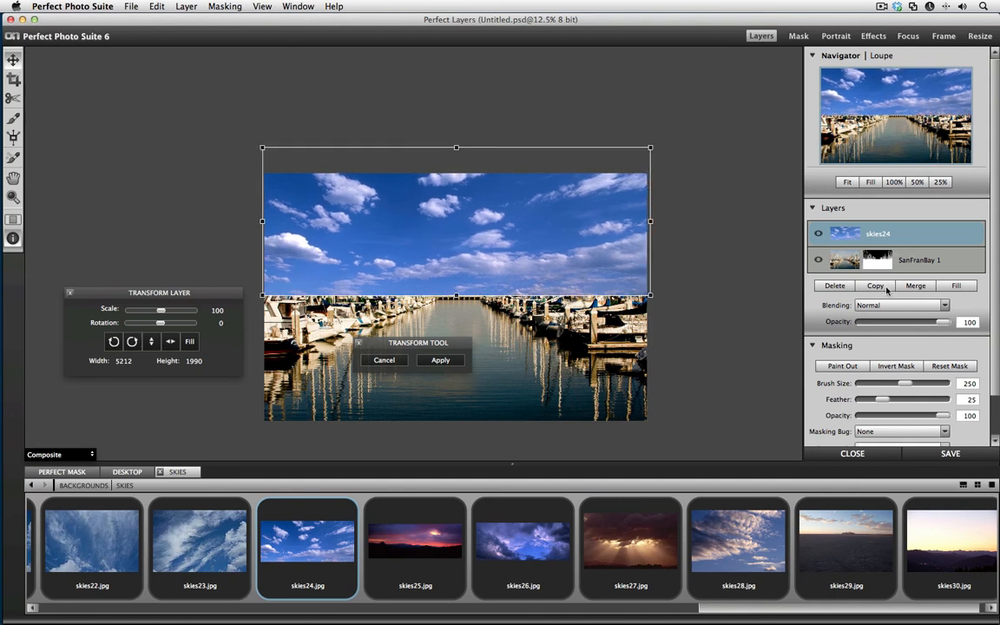
click(440, 359)
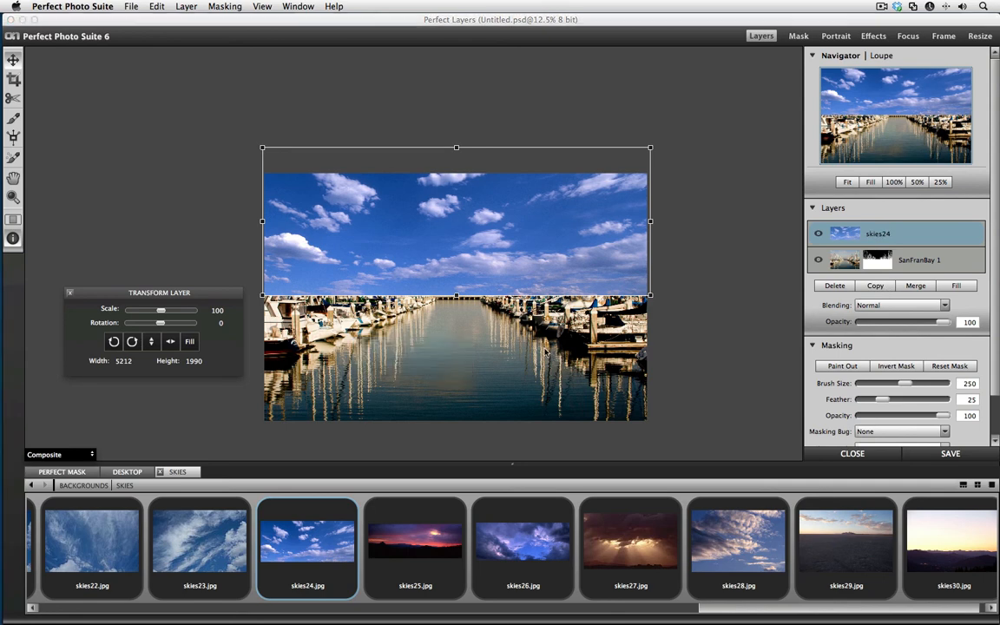
Duplicate the skies24 layer and move the masked SanFranBay 1 layer above both sky layers
click(877, 286)
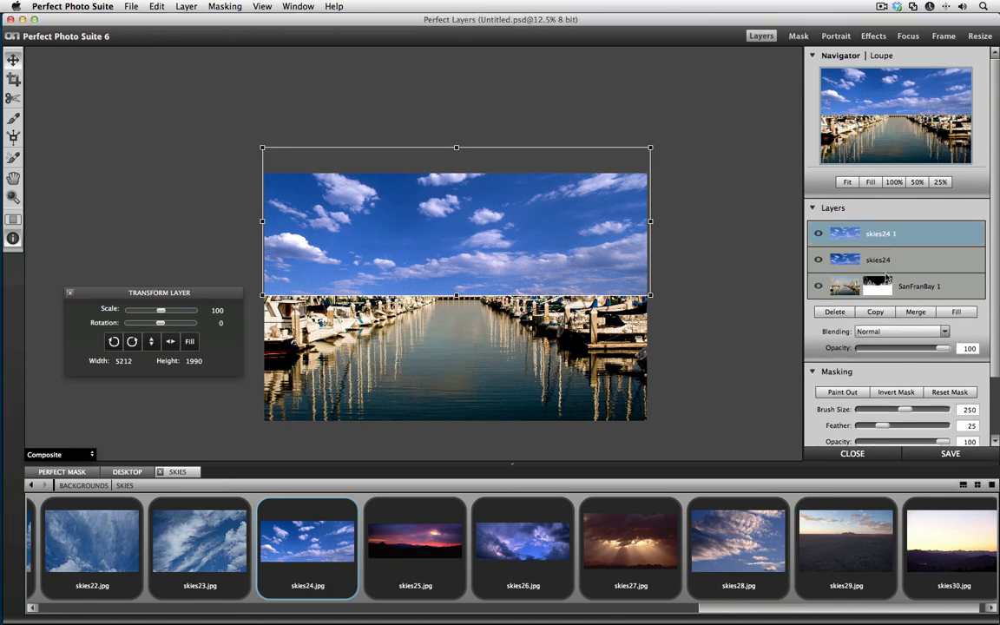
drag(887, 278, 825, 227)
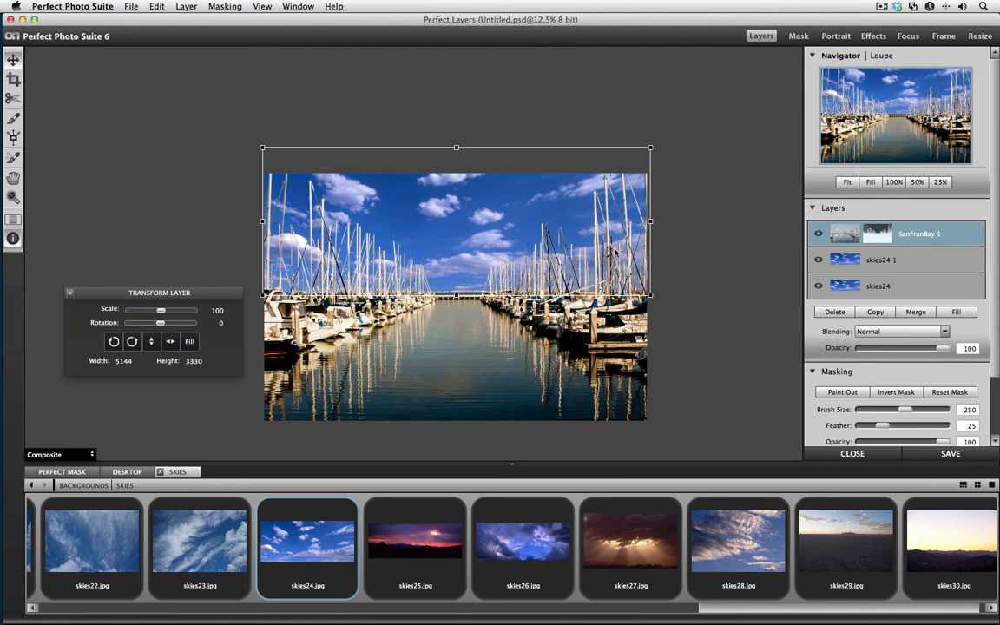
Set the duplicated skies24 1 layer's blending to Screen and delete the original skies24 layer beneath it
click(886, 266)
click(890, 329)
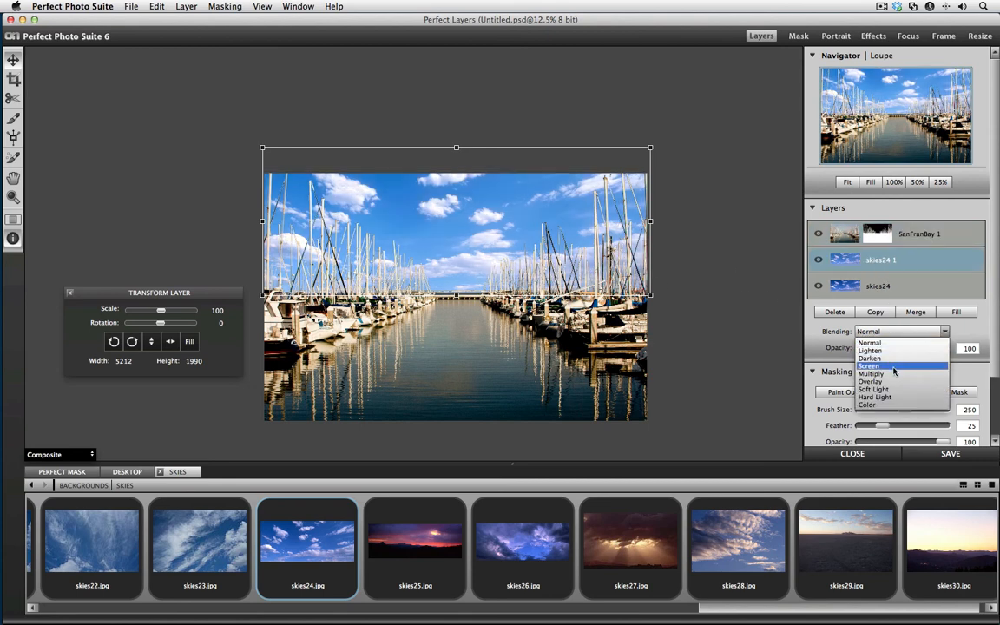
click(894, 372)
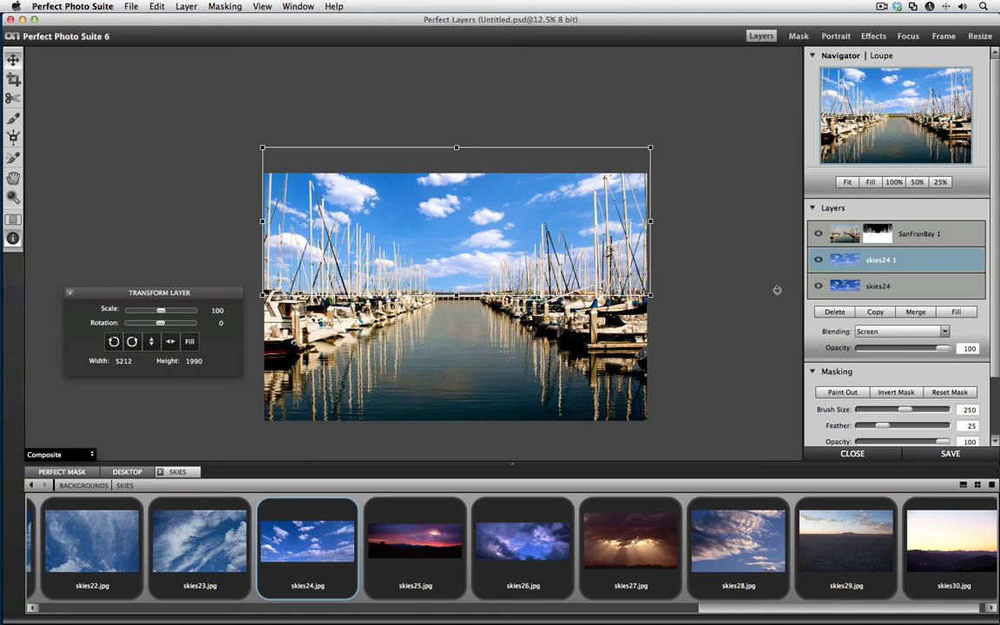
click(899, 289)
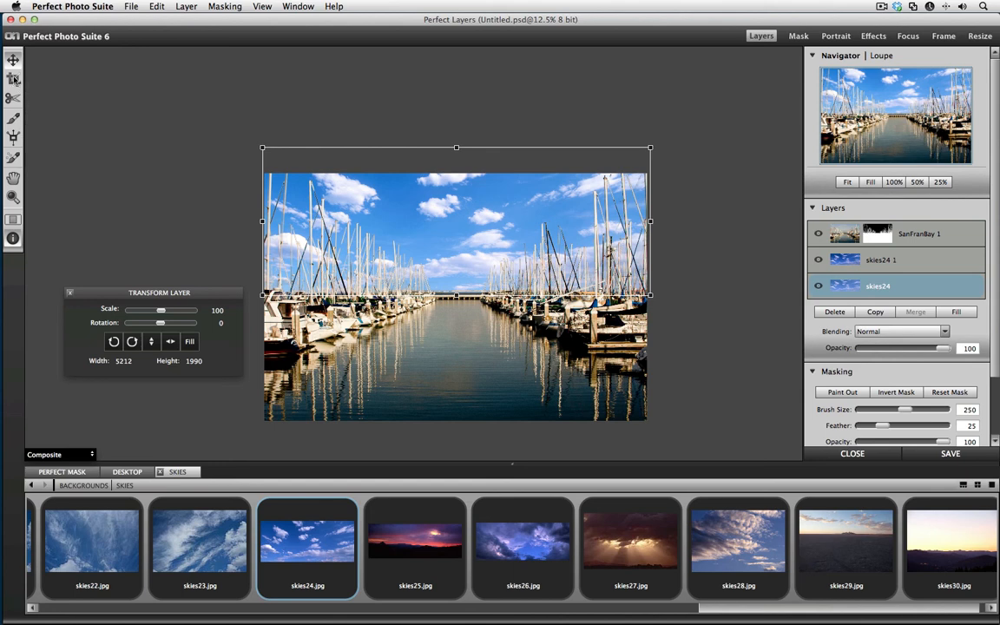
click(835, 312)
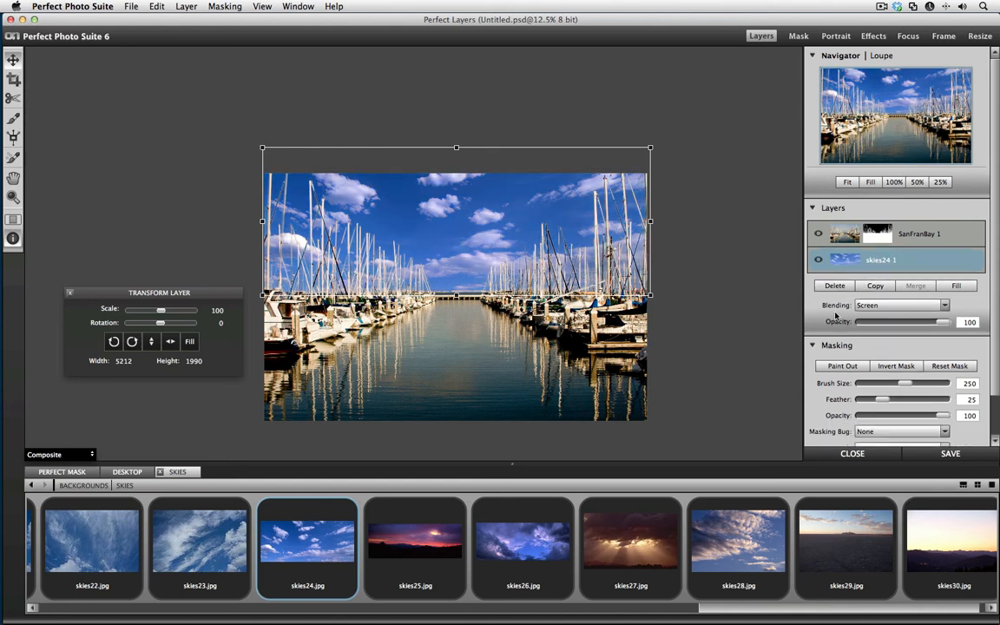
Duplicate the skies24 1 layer and rotate the copy 180 degrees over the water, with its upper edge at the horizon
click(876, 285)
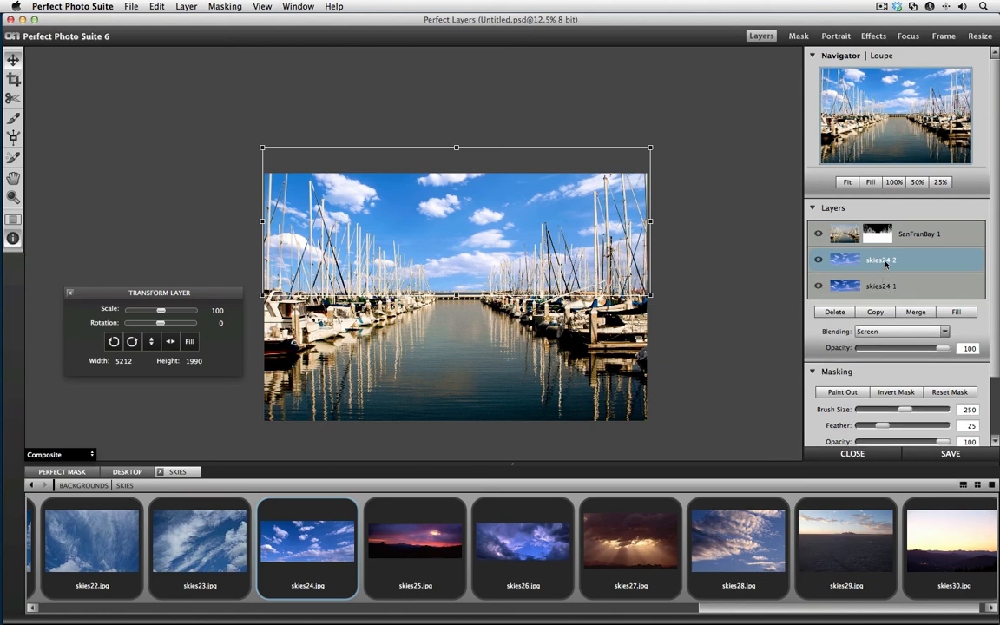
drag(542, 234, 548, 334)
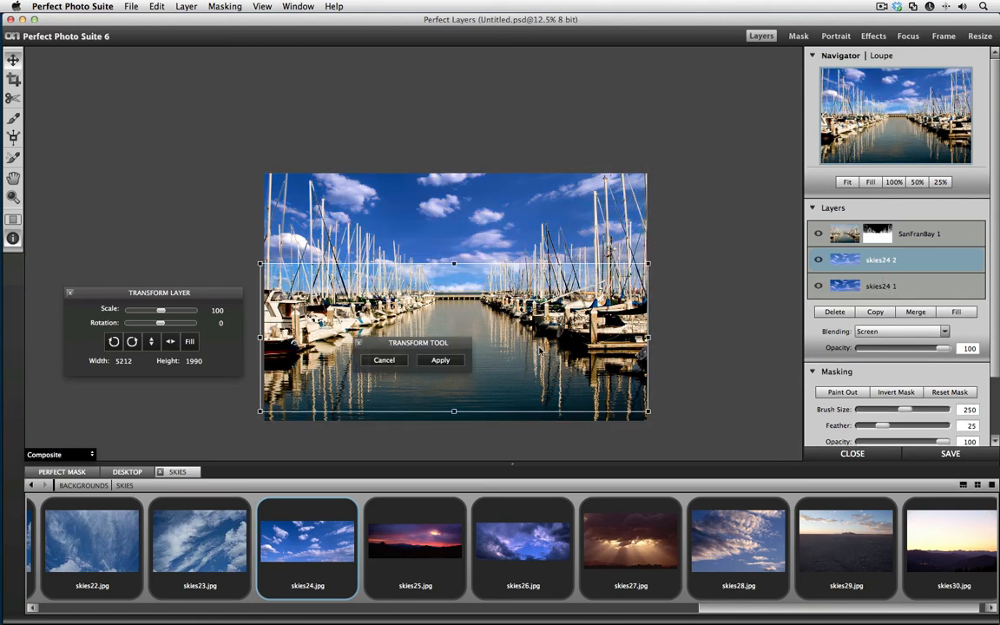
click(114, 343)
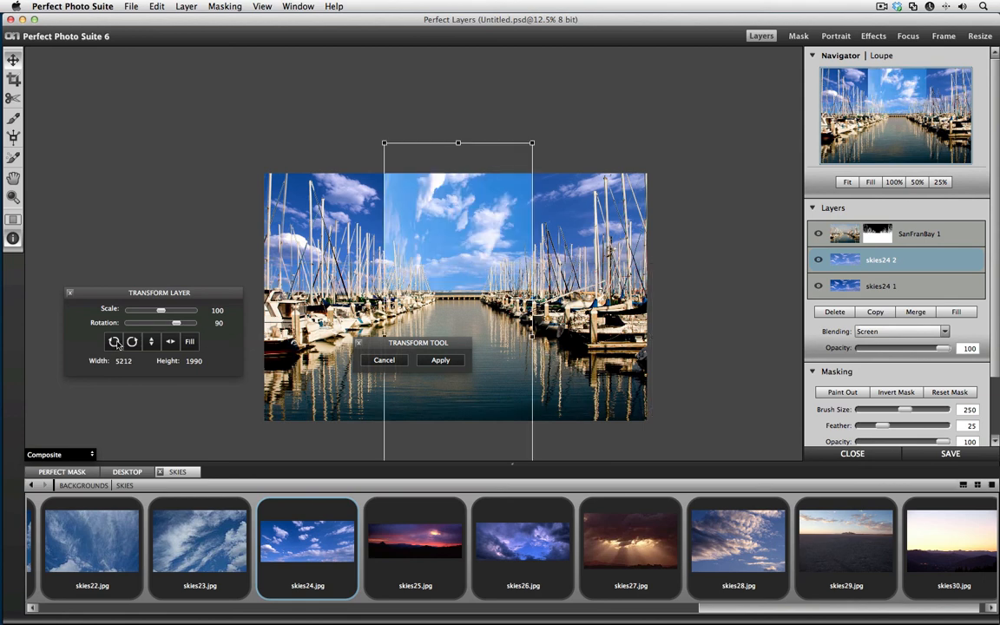
click(114, 342)
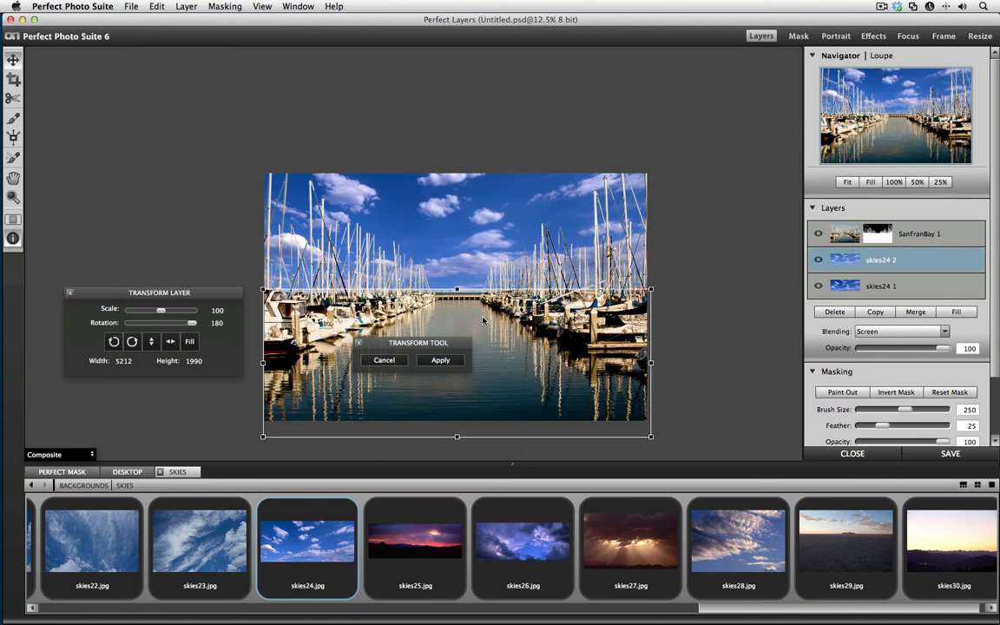
drag(483, 321, 484, 323)
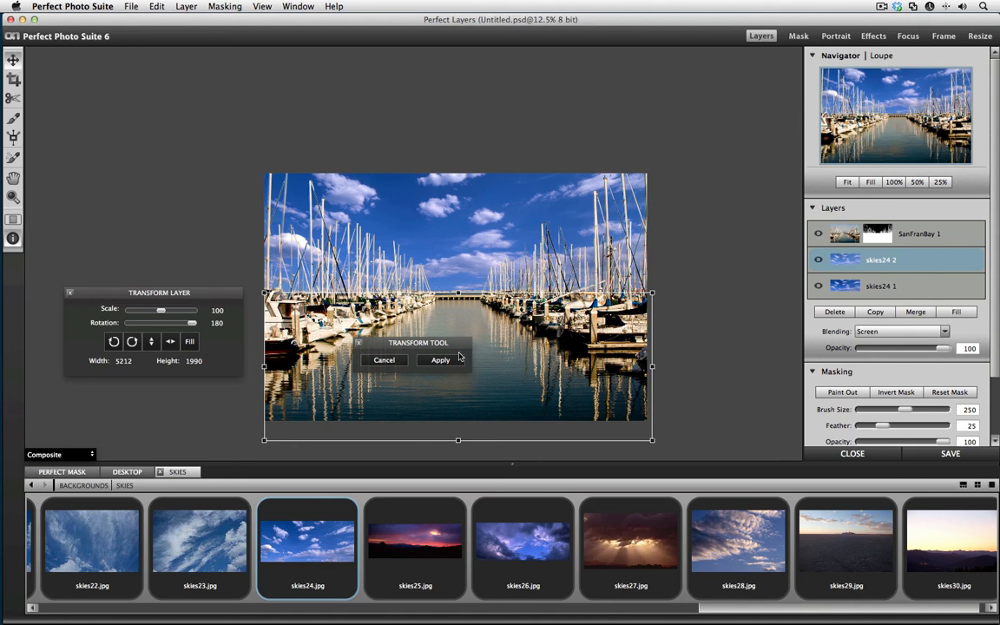
click(442, 360)
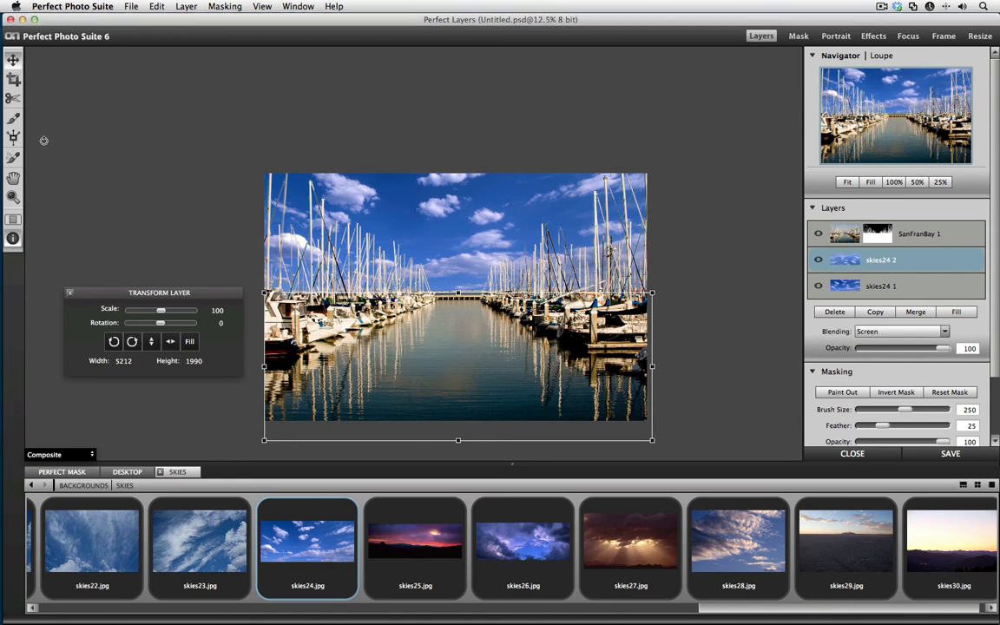
Set the Masking Brush to opacity 13 and brush size 1100
click(13, 118)
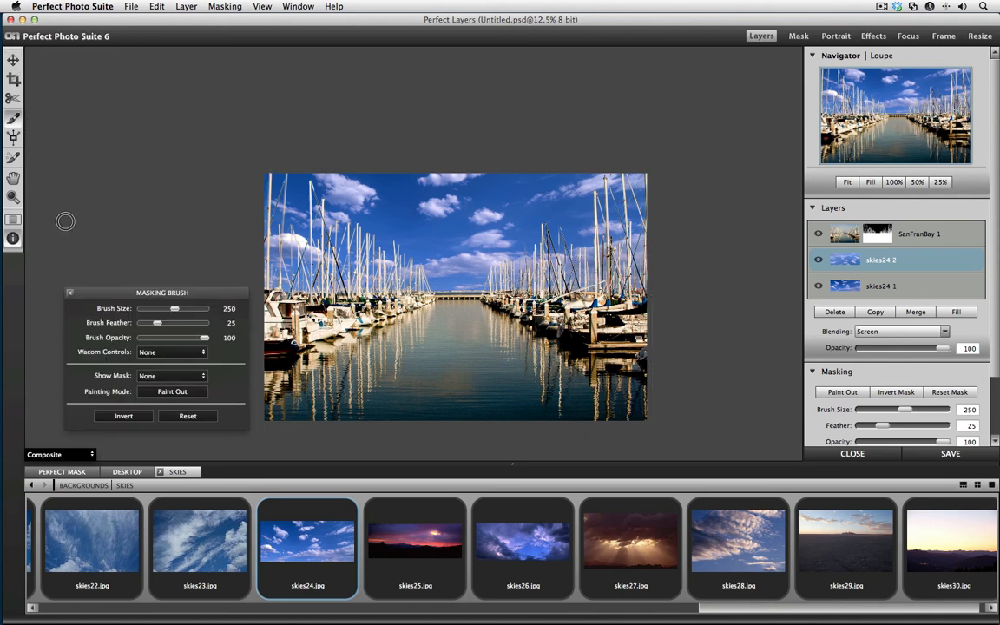
drag(210, 337, 149, 341)
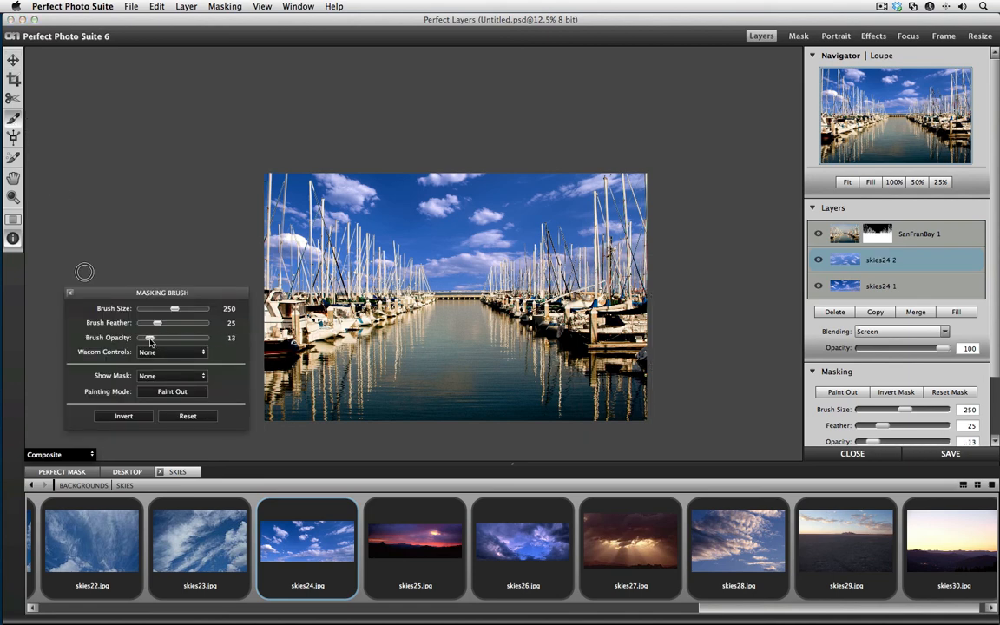
key(bracketright)
key(bracketright)
key(bracketright)
key(bracketright)
key(bracketright)
key(bracketright)
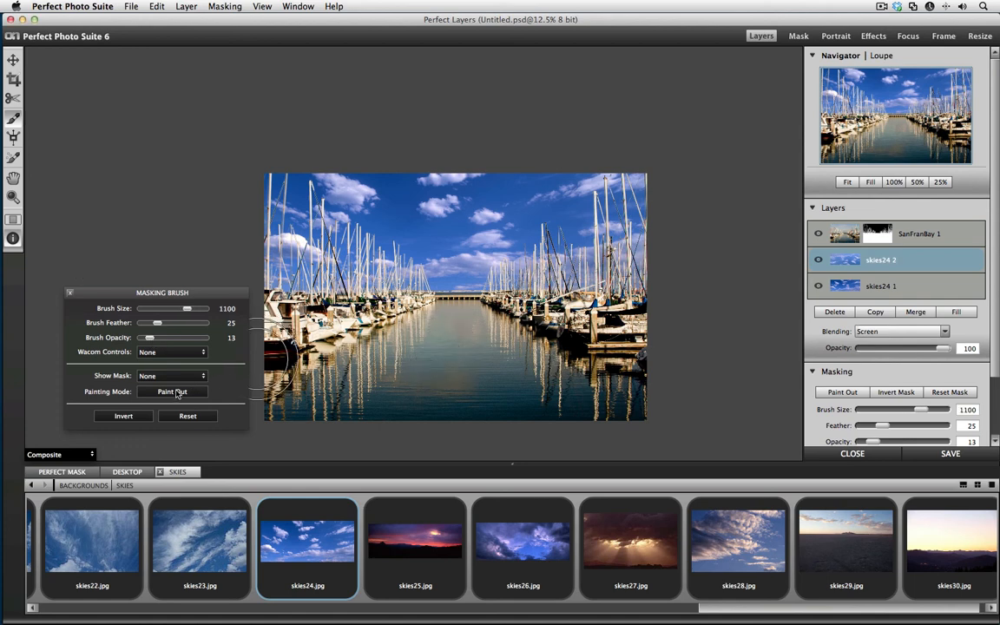
Paint out parts of the water area on the skies24 2 layer and on the SanFranBay 1 layer
mouse_move(335, 380)
mouse_down()
mouse_move(454, 385)
mouse_move(470, 357)
mouse_move(461, 338)
mouse_move(458, 368)
mouse_up()
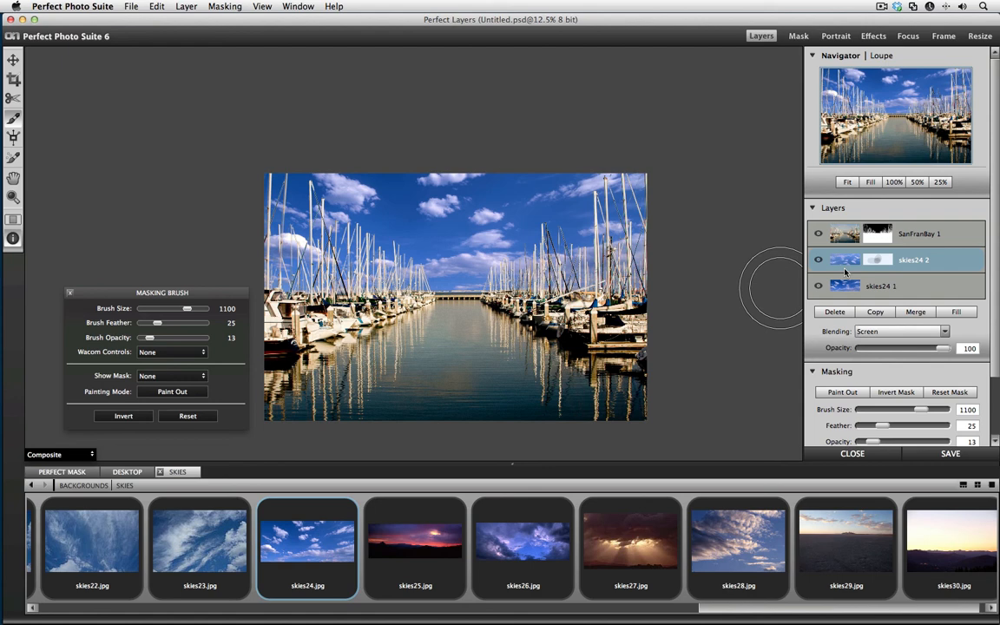
click(909, 230)
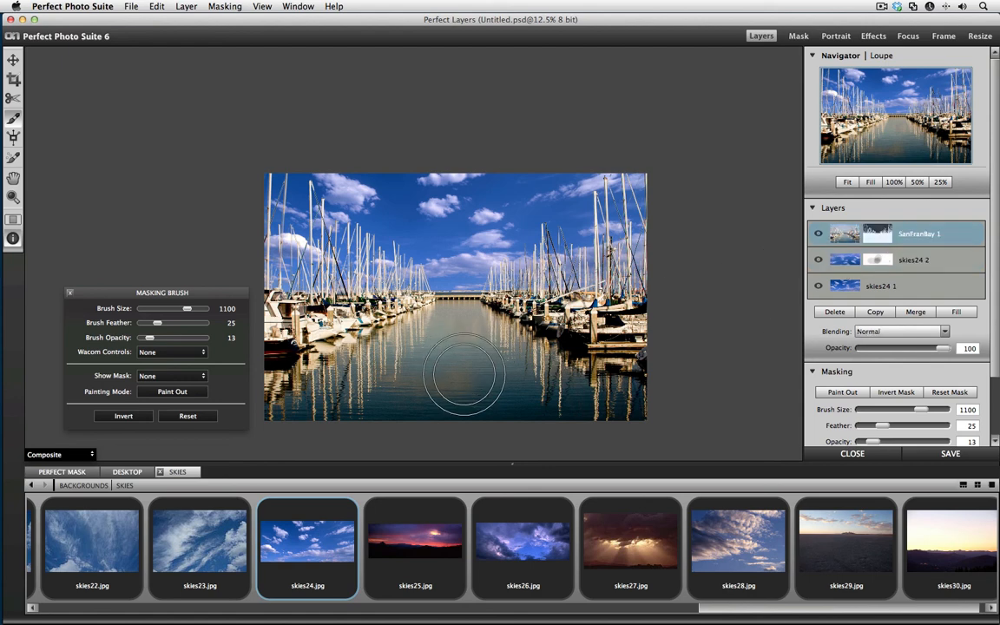
mouse_move(480, 384)
mouse_down()
mouse_move(398, 386)
mouse_move(385, 397)
mouse_move(452, 342)
mouse_move(525, 383)
mouse_move(555, 389)
mouse_up()
Undo the recent masking strokes and sky transform, and delete the skies24 2 layer
click(131, 6)
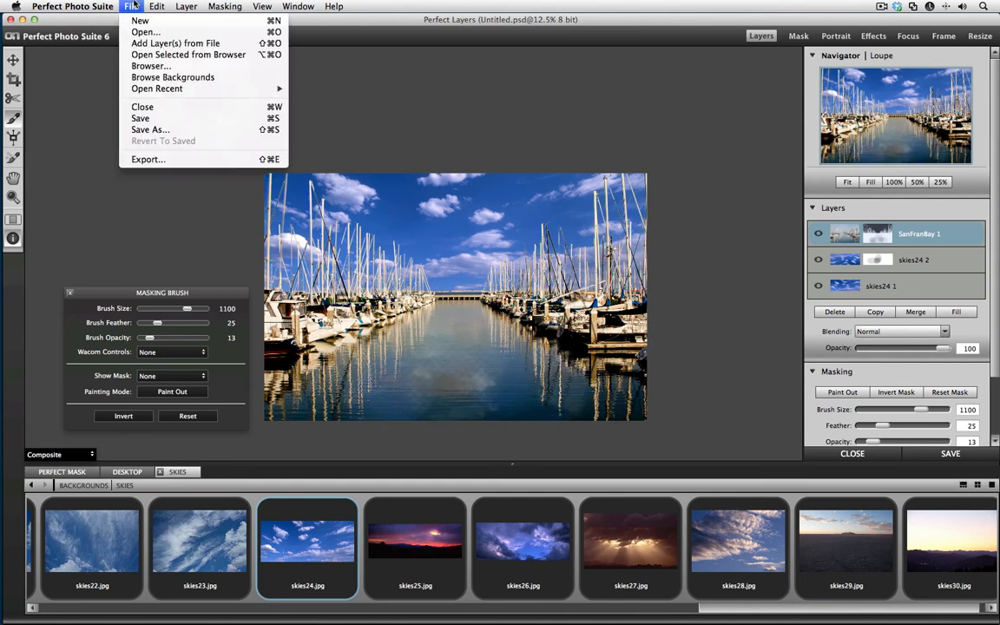
mouse_move(162, 7)
click(166, 32)
click(156, 6)
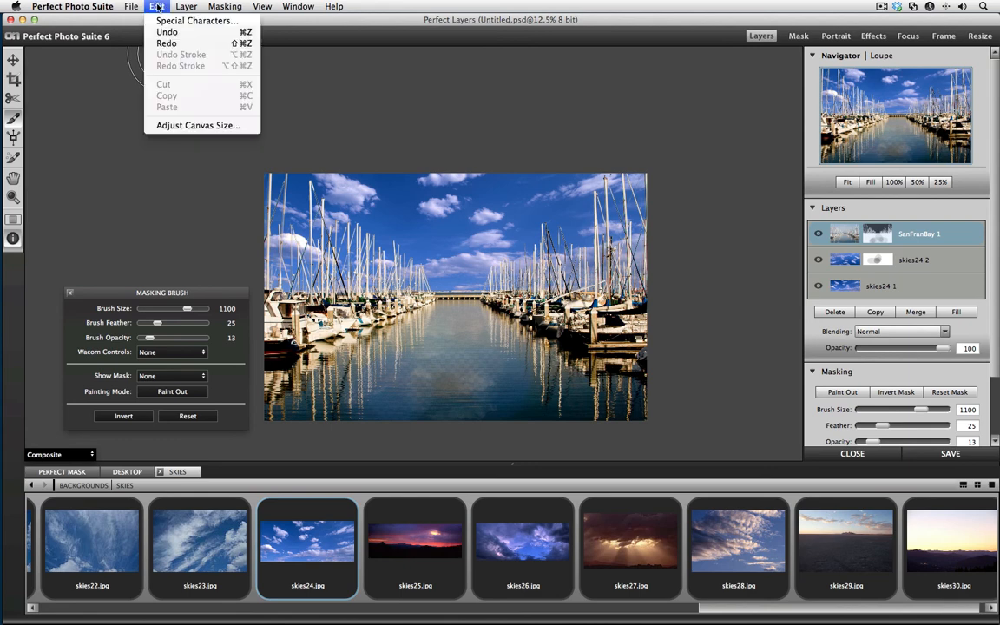
click(159, 33)
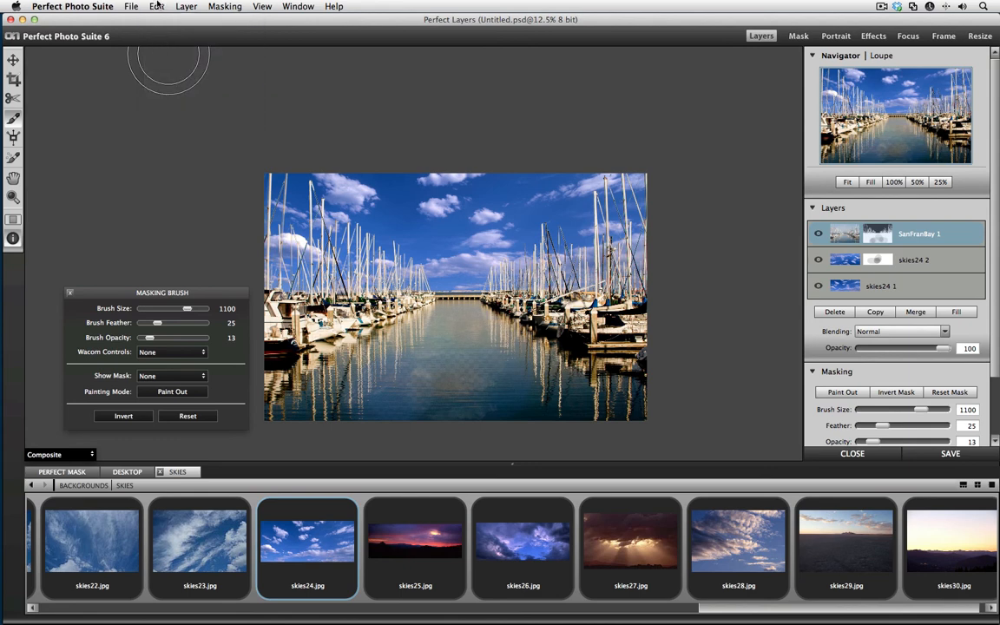
key(super+z)
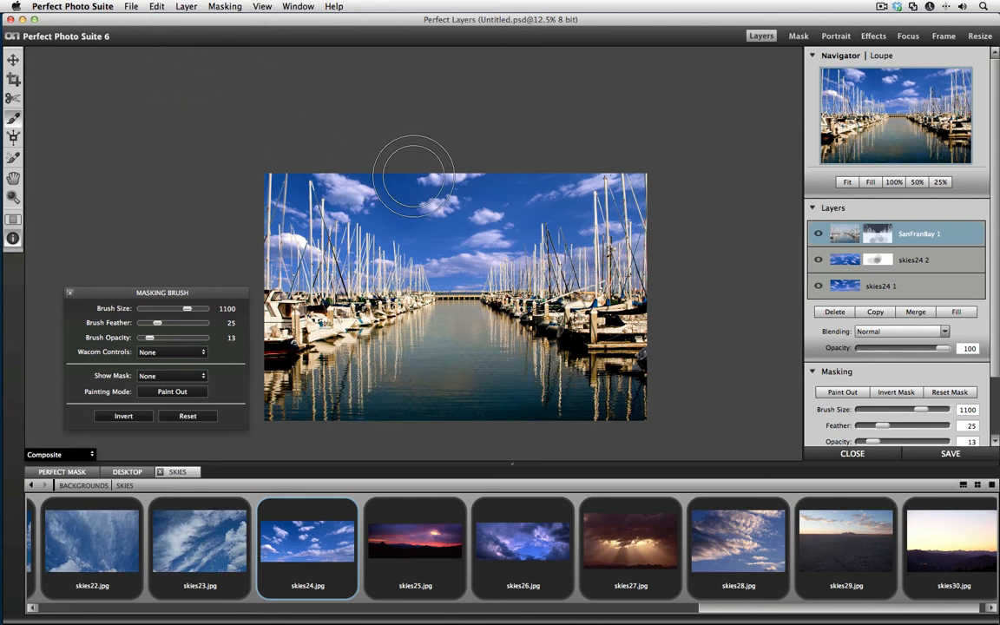
key(super+z)
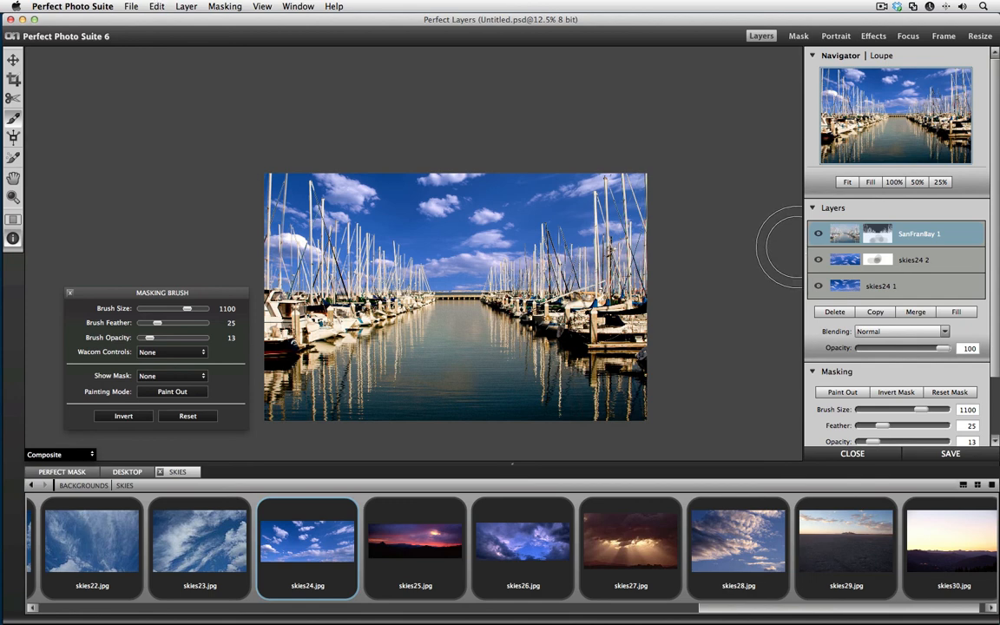
key(super+z)
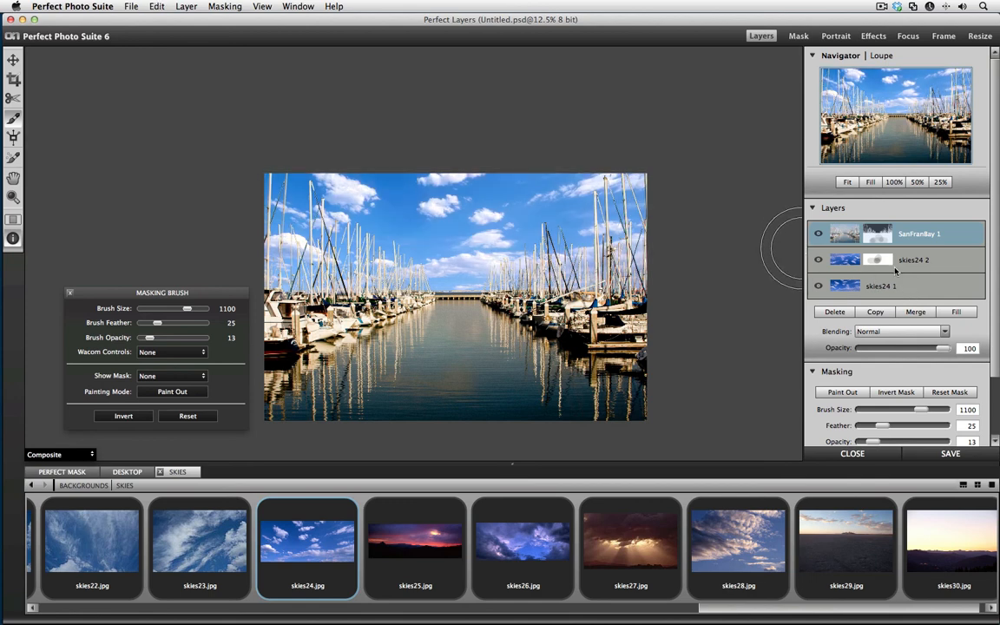
click(905, 265)
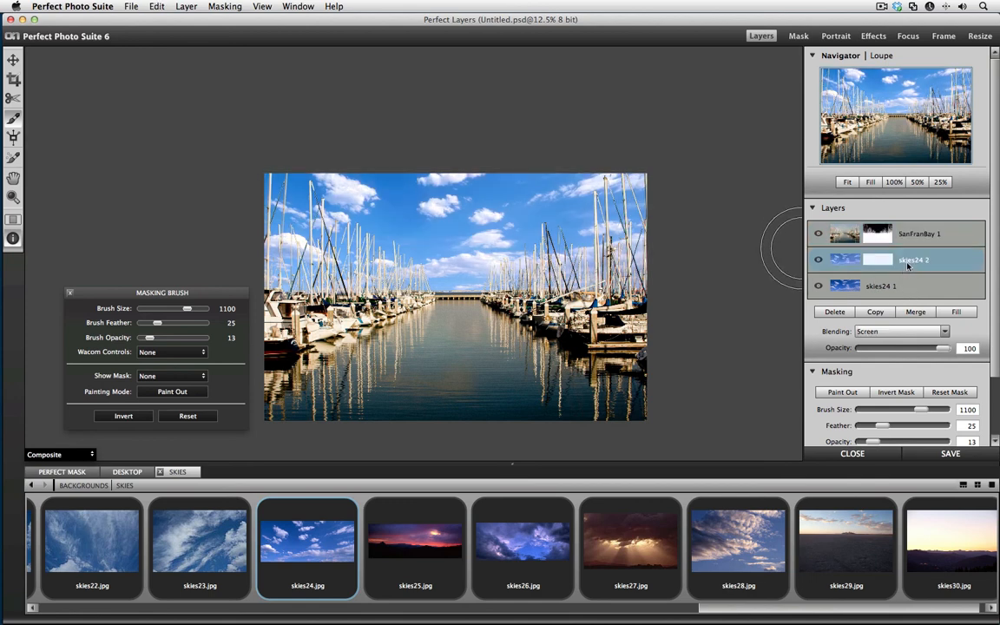
click(840, 314)
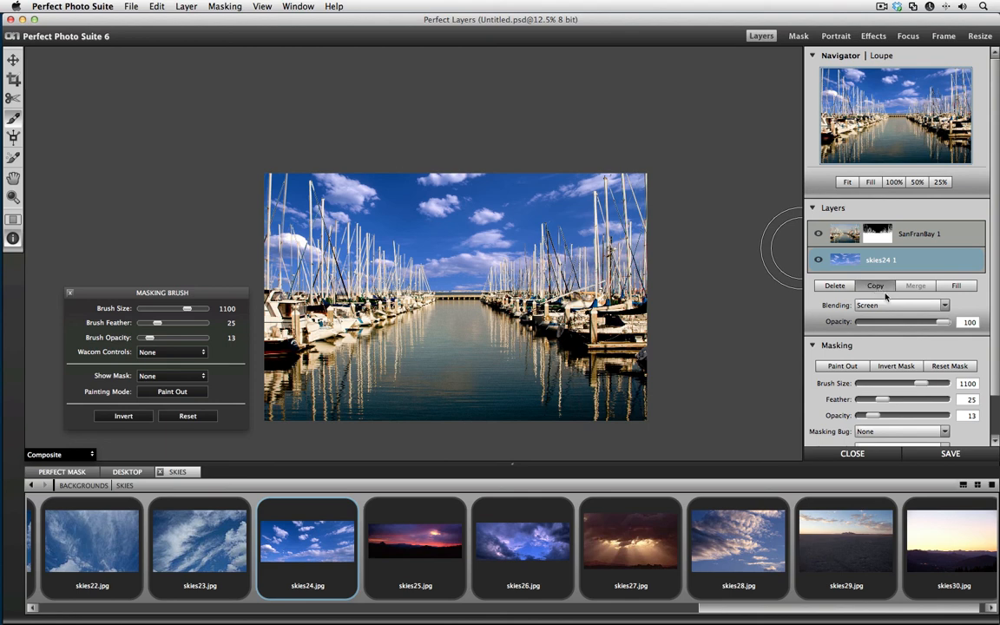
Duplicate the skies24 1 layer and delete the source layer beneath the copy
click(875, 286)
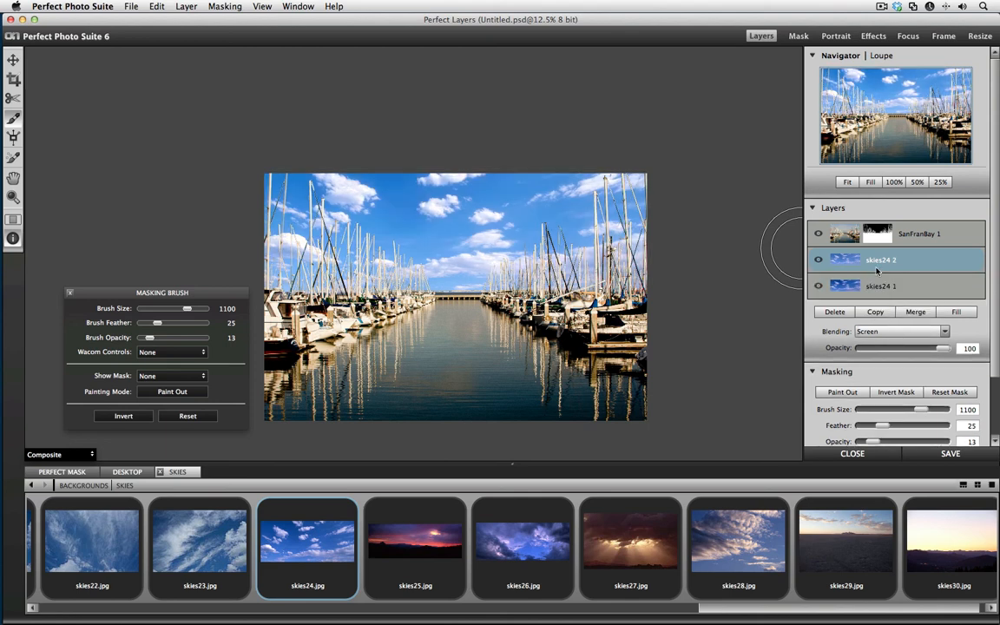
click(902, 289)
click(845, 313)
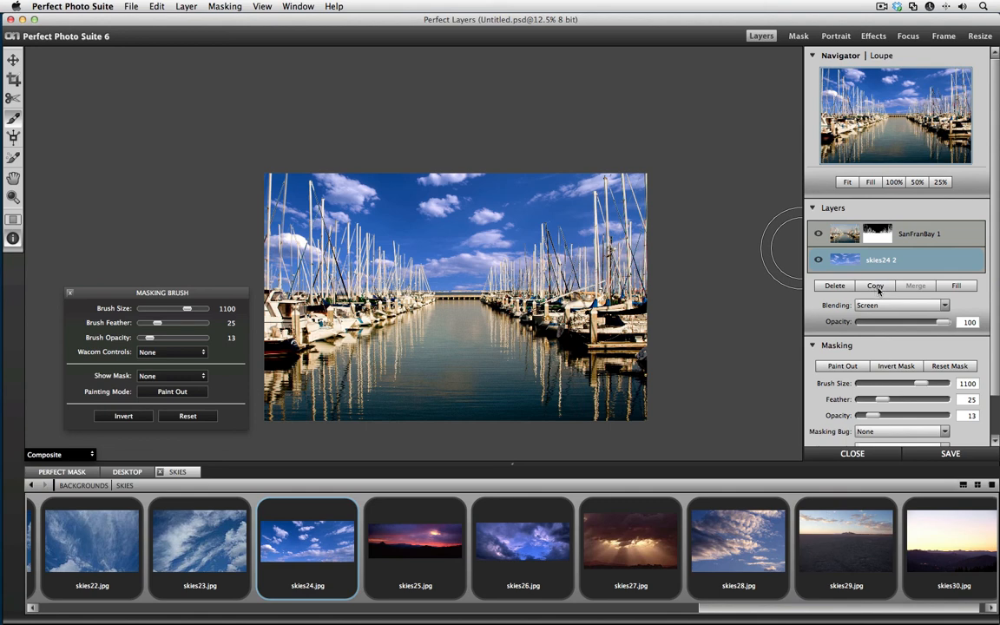
Duplicate the remaining Screen-blended sky layer and merge the two sky layers into one
click(875, 287)
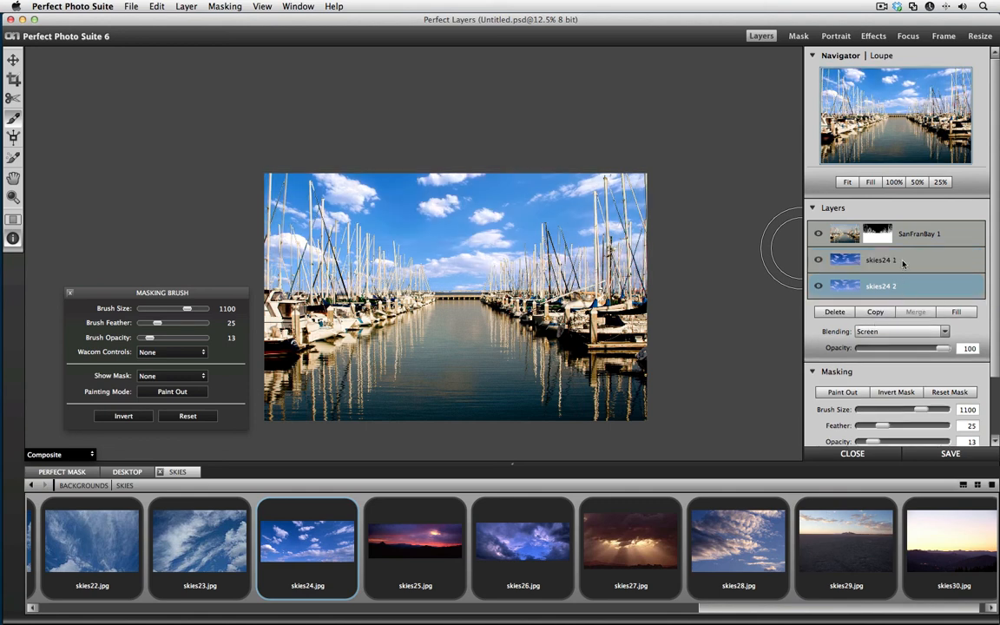
shift+click(905, 290)
click(914, 312)
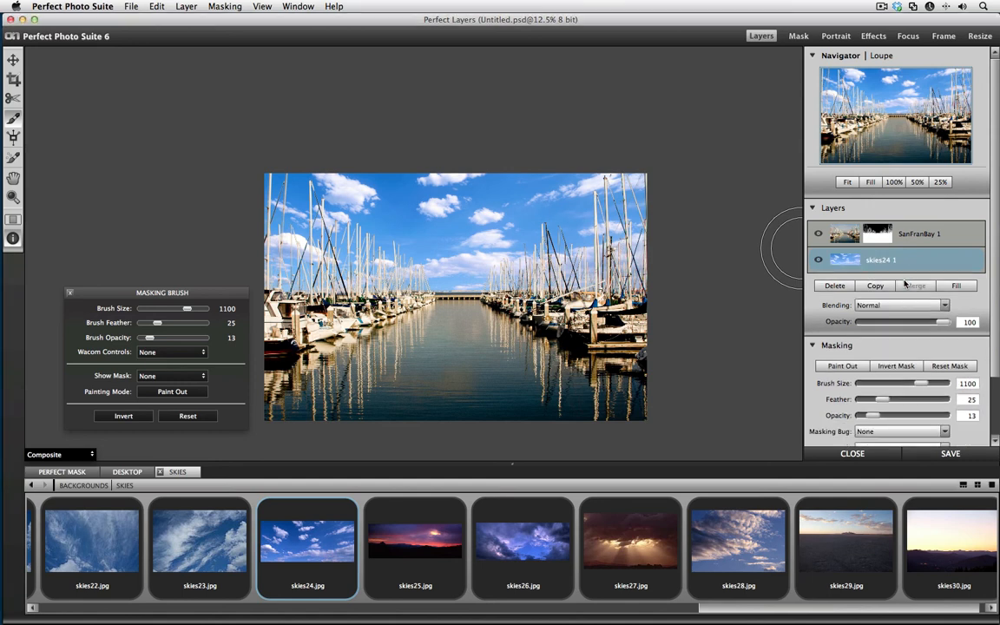
Duplicate the merged sky and rotate the lower skies24 1 layer 180 degrees over the water, with its upper edge at the horizon
click(892, 286)
click(891, 286)
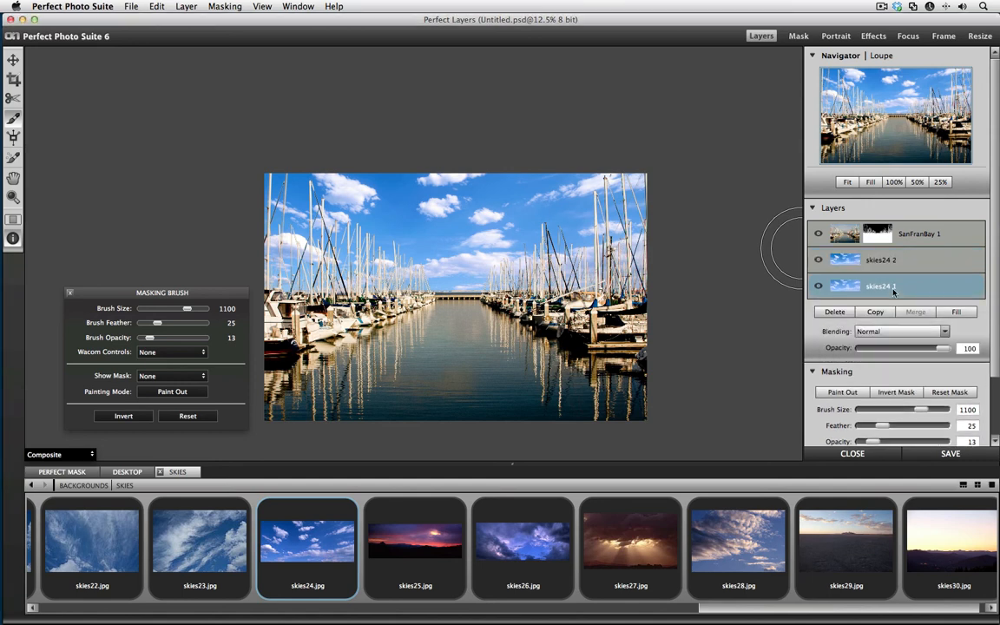
click(12, 58)
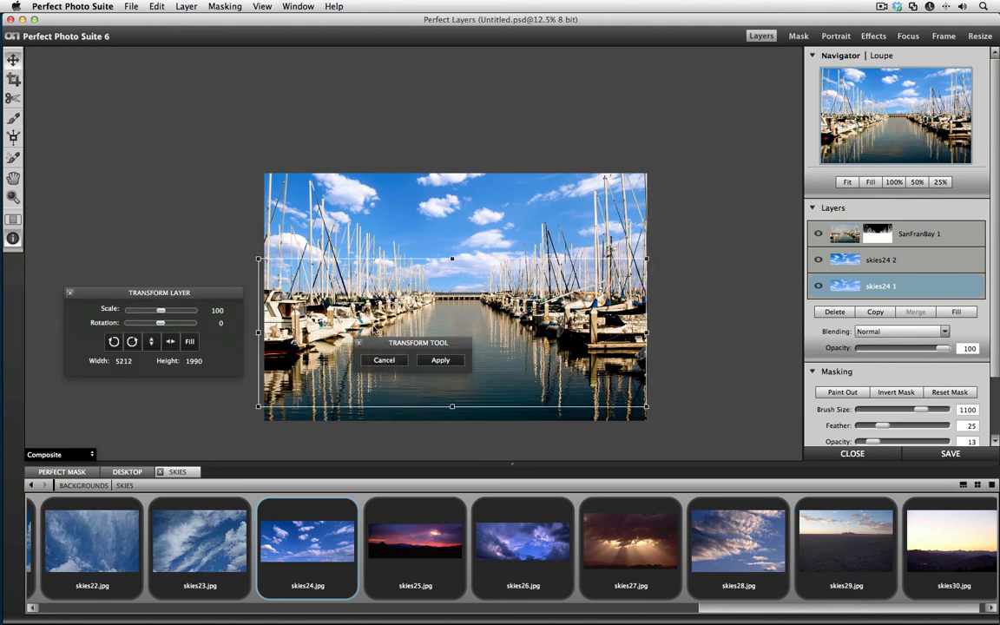
click(113, 341)
click(113, 341)
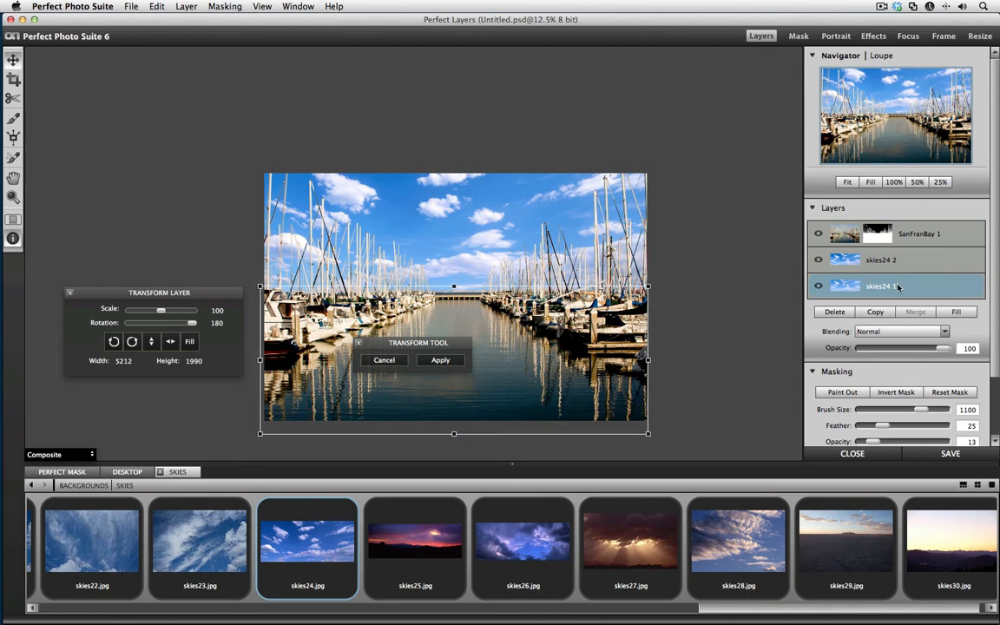
drag(456, 311, 461, 317)
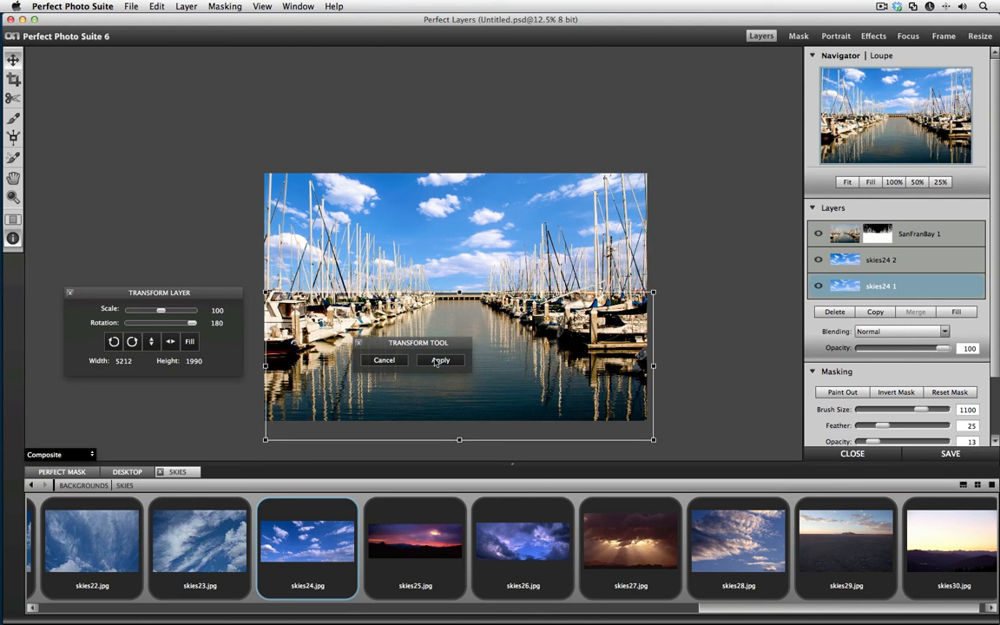
click(438, 360)
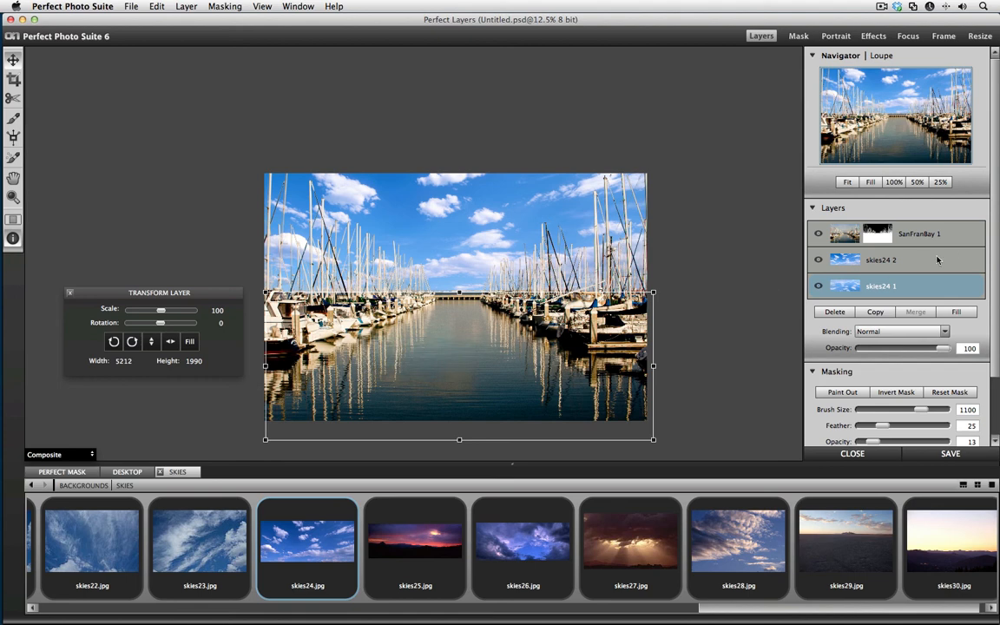
Keep the rotated sky's blending Normal, and paint out the water on the SanFranBay 1 mask with brush opacity 5 to reveal the reflected sky
click(895, 332)
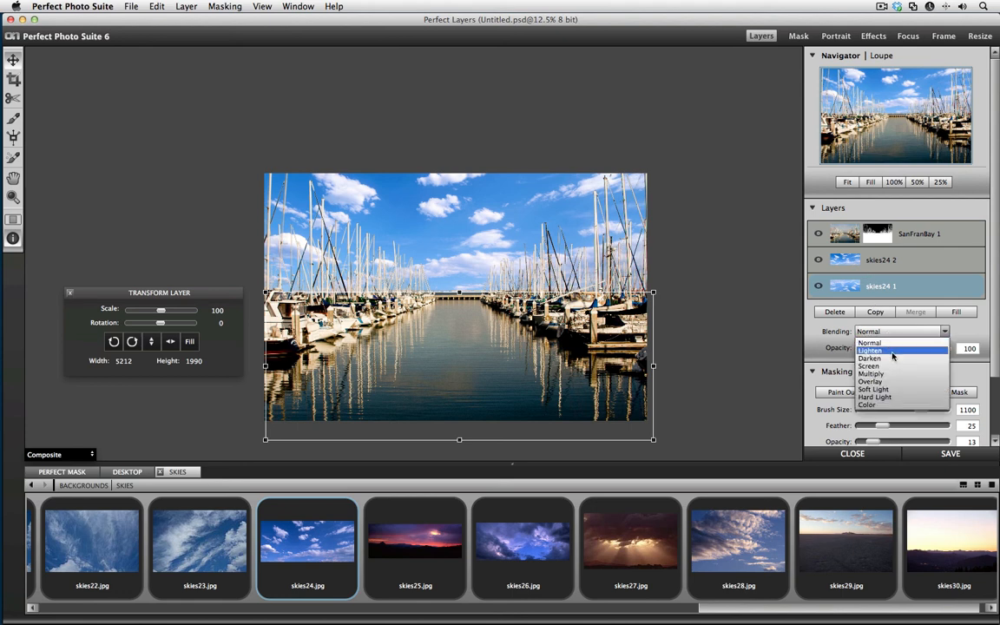
click(887, 345)
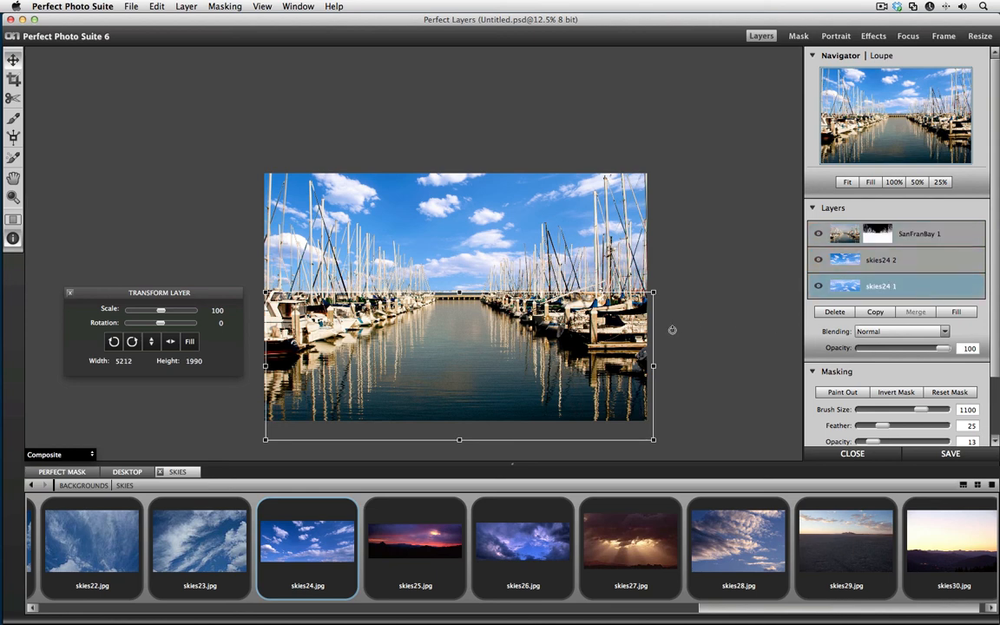
click(913, 231)
click(13, 118)
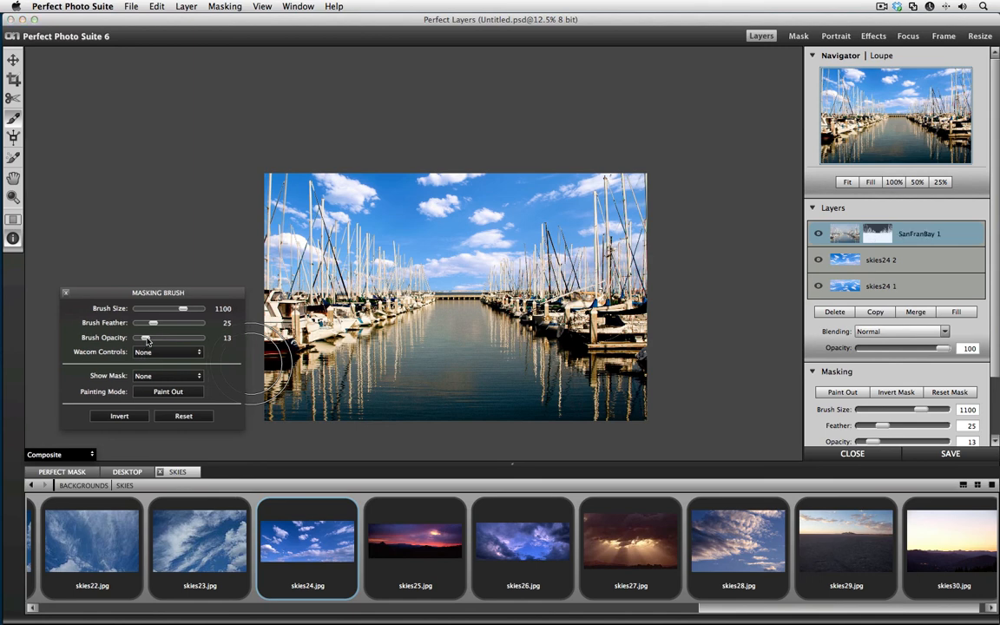
drag(147, 339, 140, 340)
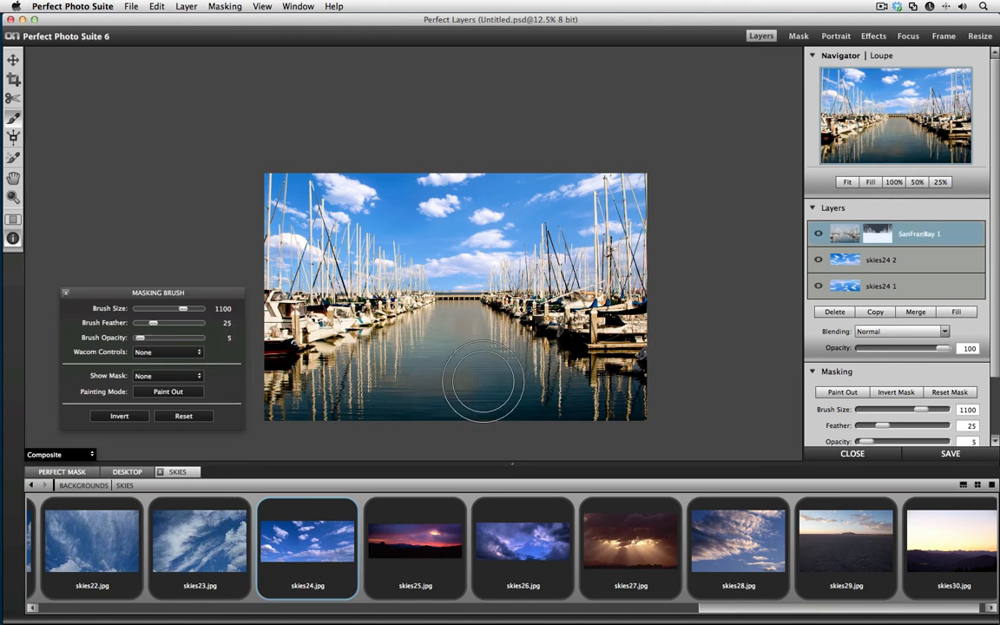
mouse_move(483, 382)
mouse_down()
mouse_move(375, 393)
mouse_move(494, 394)
mouse_move(500, 377)
mouse_move(455, 338)
mouse_move(392, 393)
mouse_move(546, 401)
mouse_move(465, 336)
mouse_move(432, 339)
mouse_move(372, 392)
mouse_move(332, 402)
mouse_move(612, 408)
mouse_move(587, 416)
mouse_move(600, 413)
mouse_move(555, 402)
mouse_move(362, 421)
mouse_move(327, 418)
mouse_move(305, 401)
mouse_move(363, 384)
mouse_move(494, 398)
mouse_move(450, 413)
mouse_move(569, 414)
mouse_move(467, 416)
mouse_move(402, 414)
mouse_up()
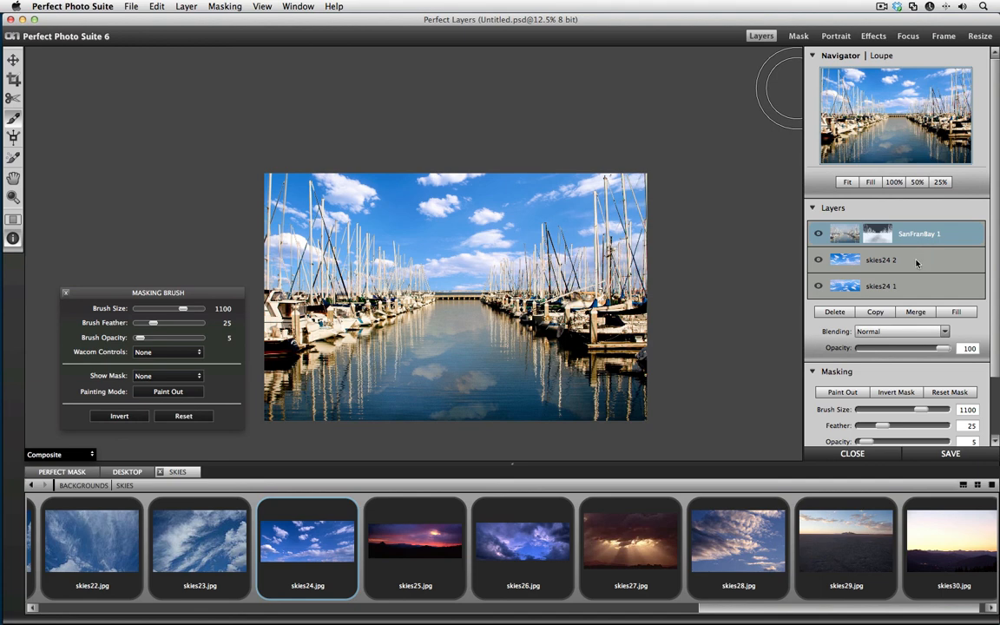
Merge the SanFranBay 1 layer and both skies24 layers into one and open the result in Perfect Effects
shift+click(910, 288)
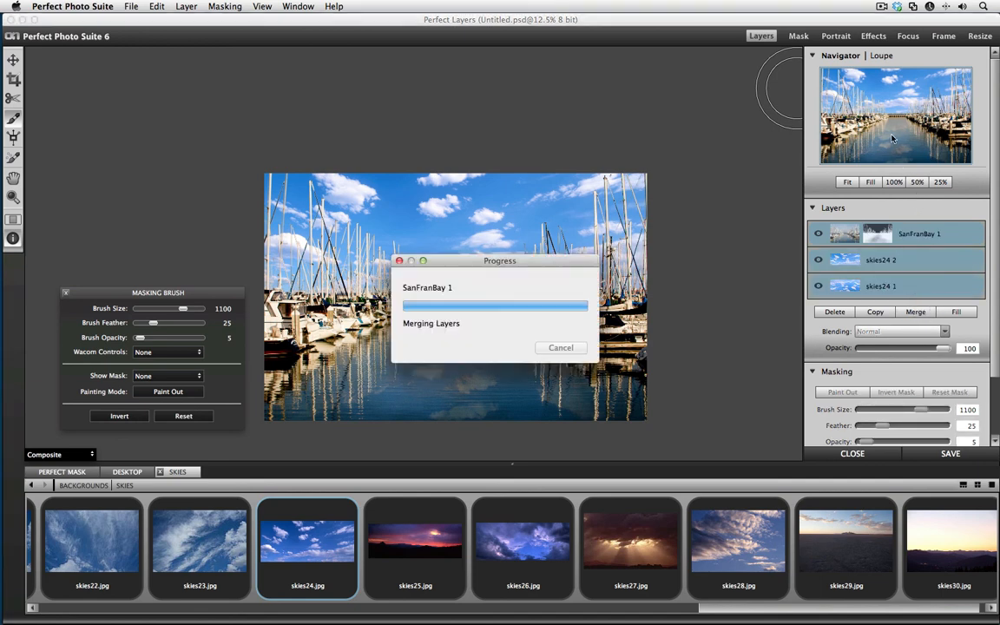
click(871, 37)
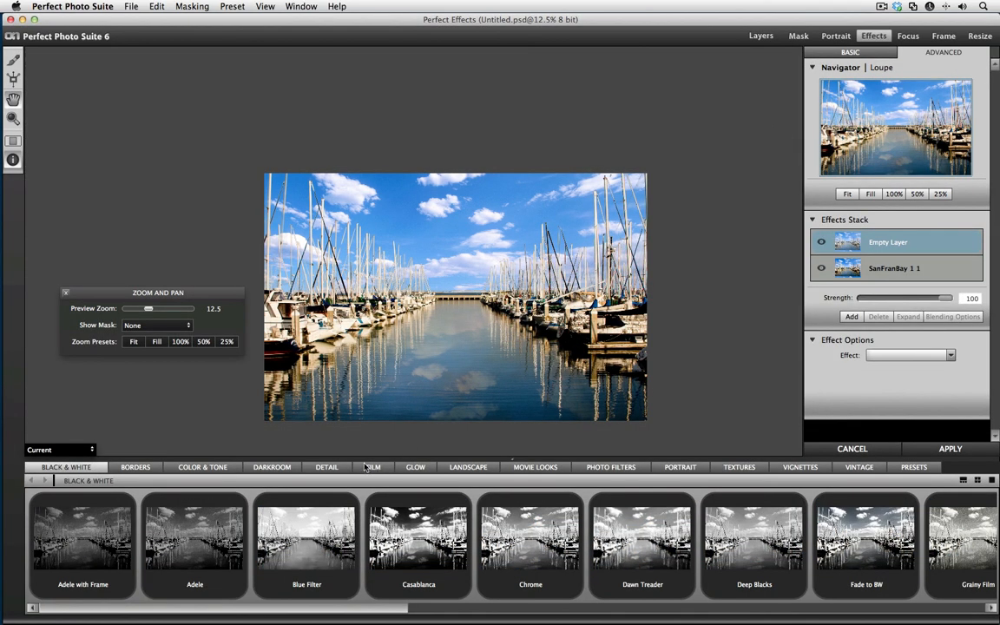
Browse the Landscape and Movie Looks effects and try the Havana look on the photo at strength 95
click(465, 469)
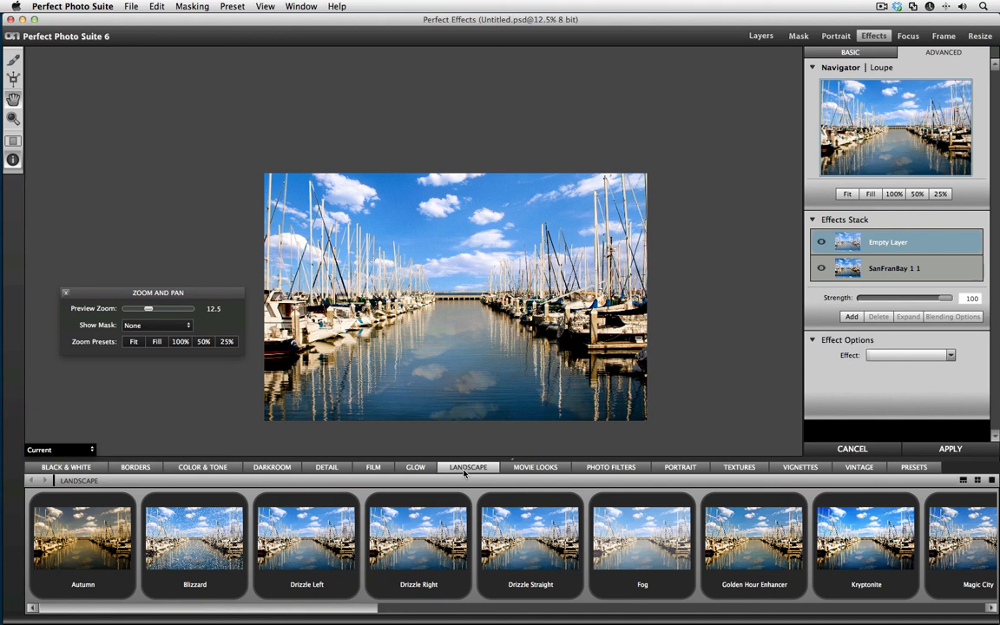
scroll(424, 518, right, 5)
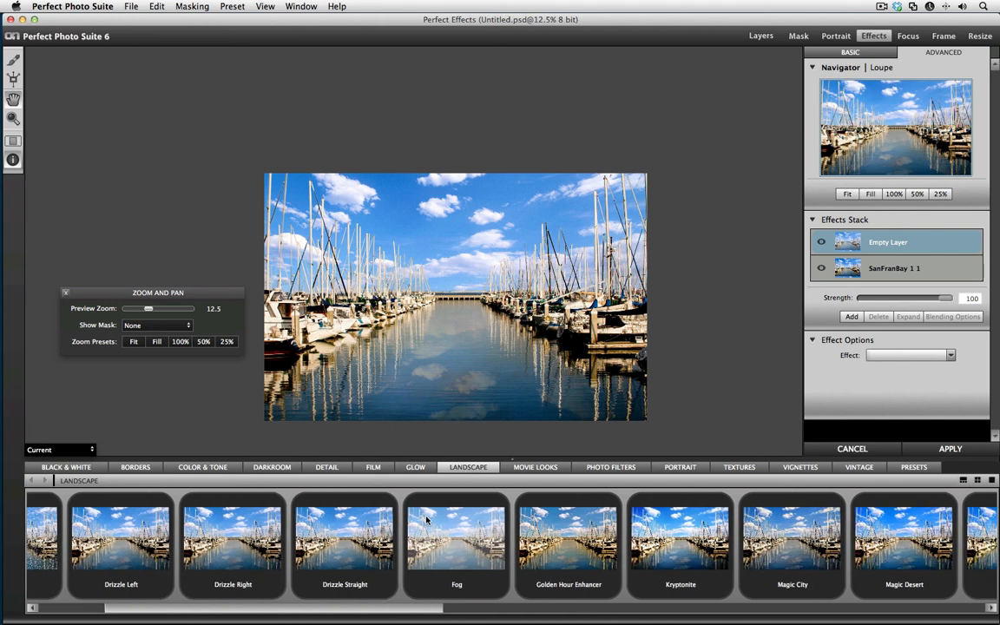
scroll(432, 521, right, 4)
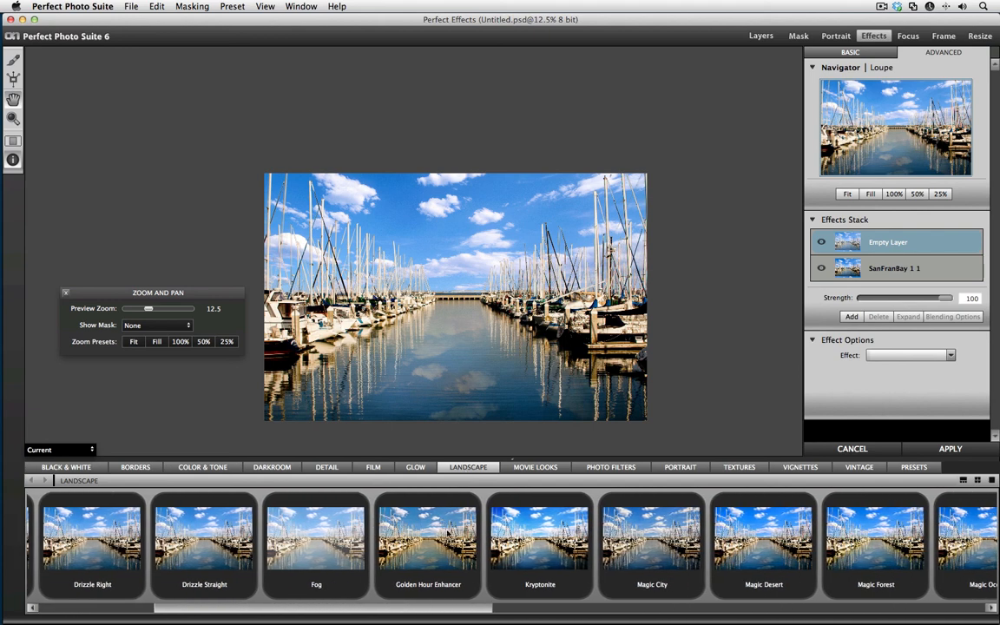
scroll(473, 565, right, 3)
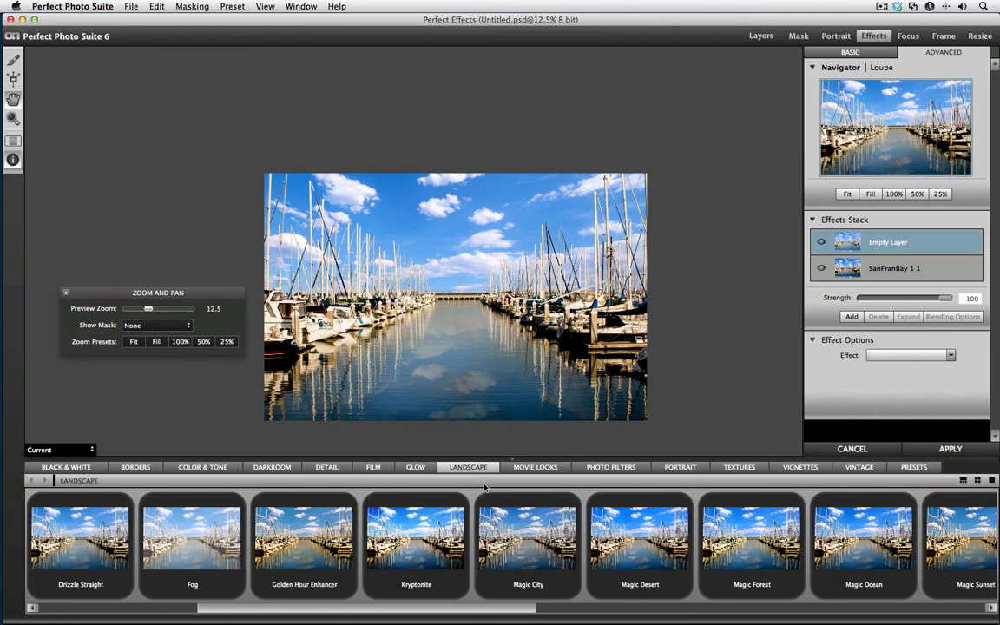
click(536, 467)
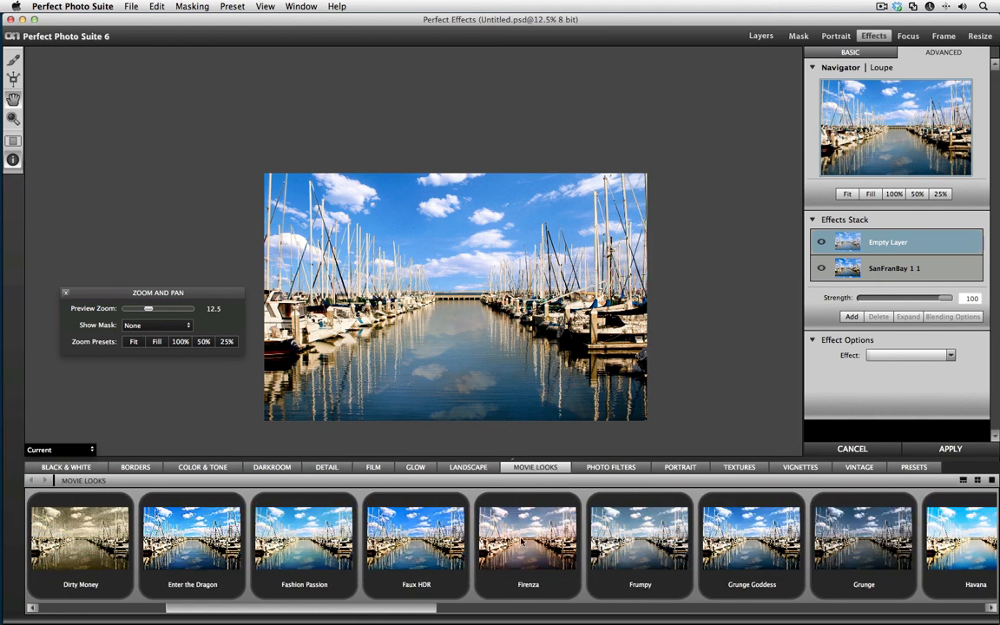
scroll(476, 487, right, 4)
scroll(597, 543, right, 2)
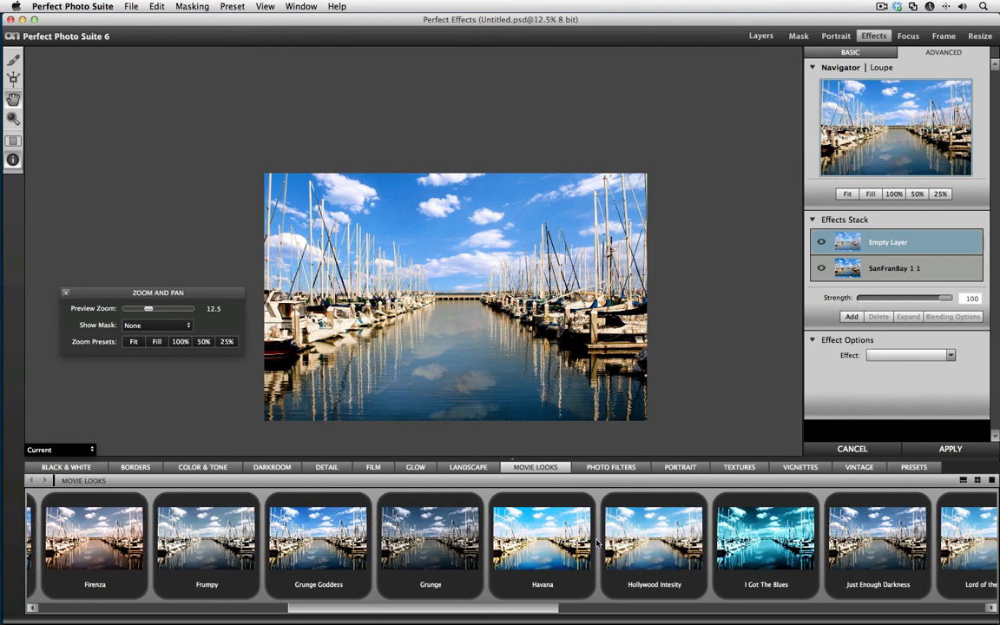
click(536, 544)
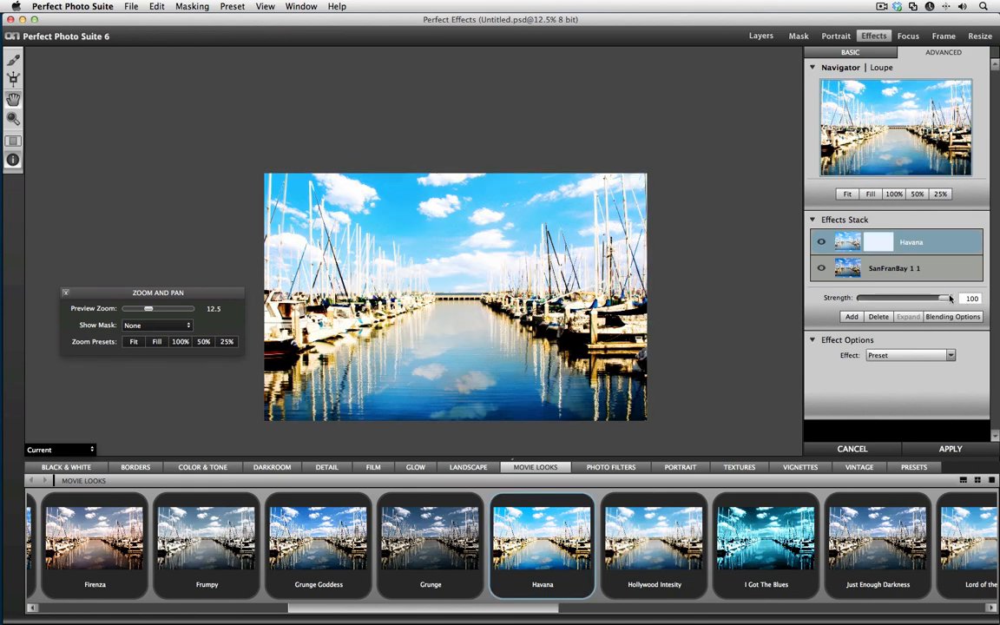
mouse_move(950, 298)
mouse_down()
mouse_move(868, 300)
mouse_move(944, 297)
mouse_up()
scroll(586, 530, right, 5)
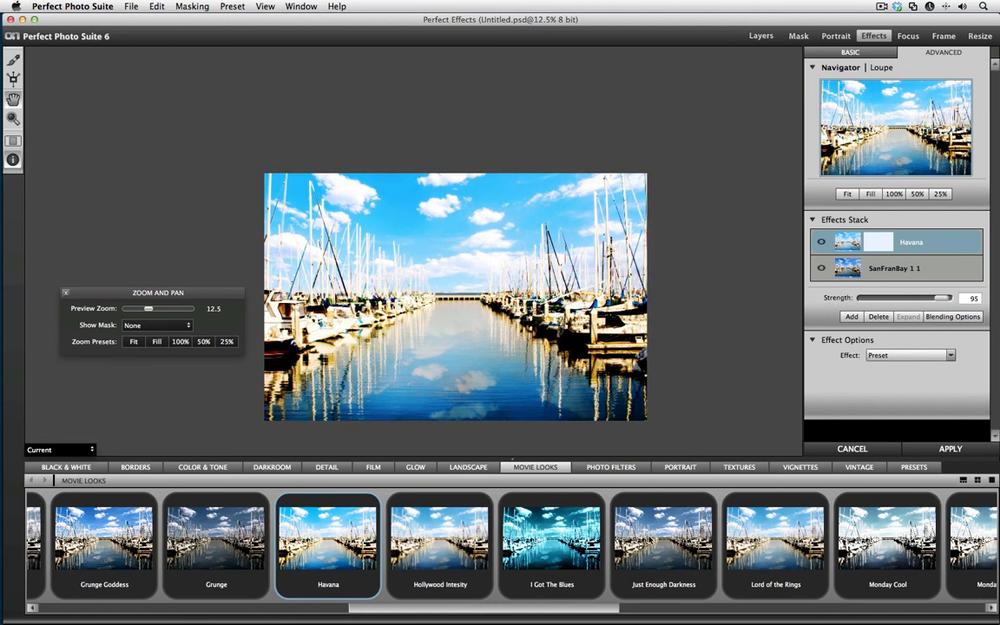
Add an empty layer to the effects stack and delete the Havana effect
click(853, 317)
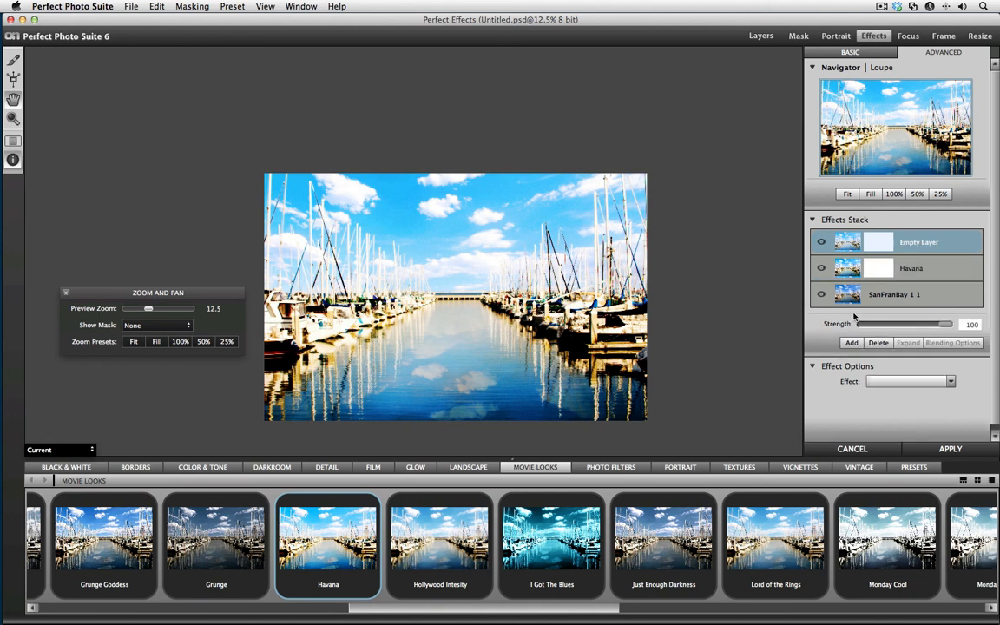
click(907, 266)
click(880, 343)
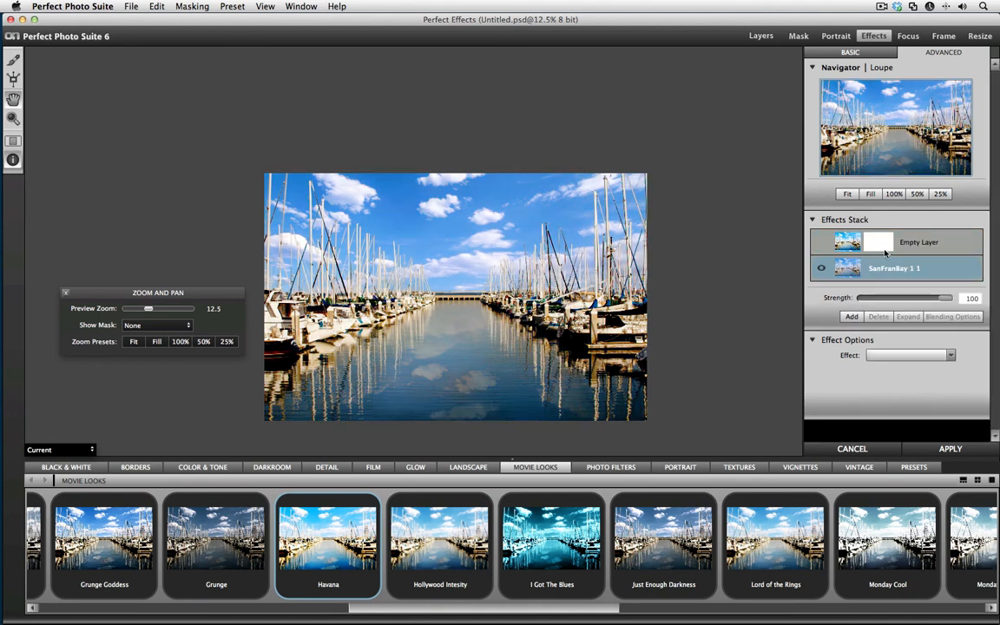
Add the Faux HDR movie look at strength 53 and apply the effect to the photo
scroll(661, 534, right, 5)
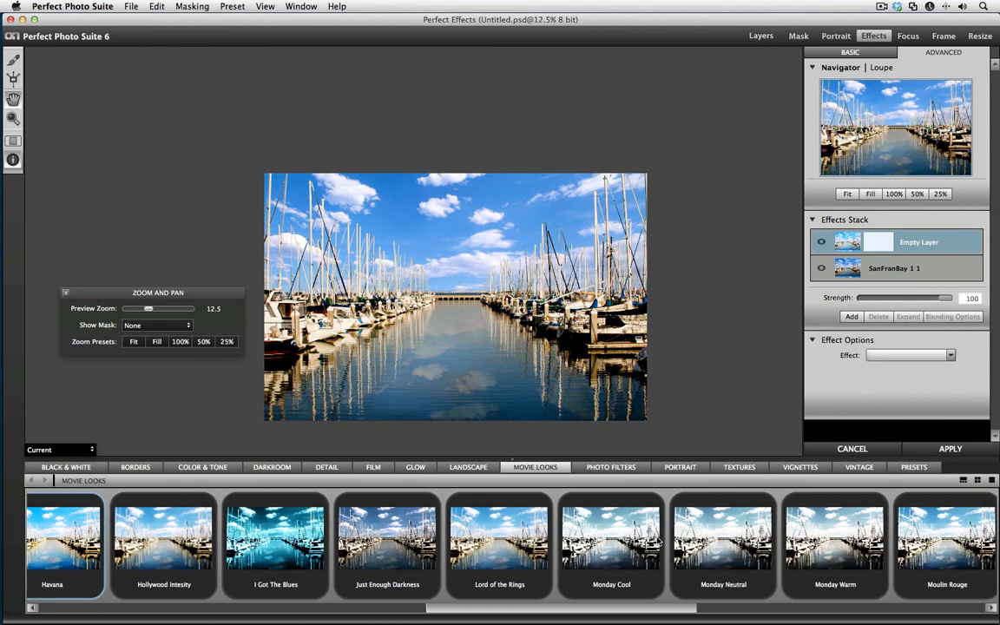
scroll(577, 503, left, 15)
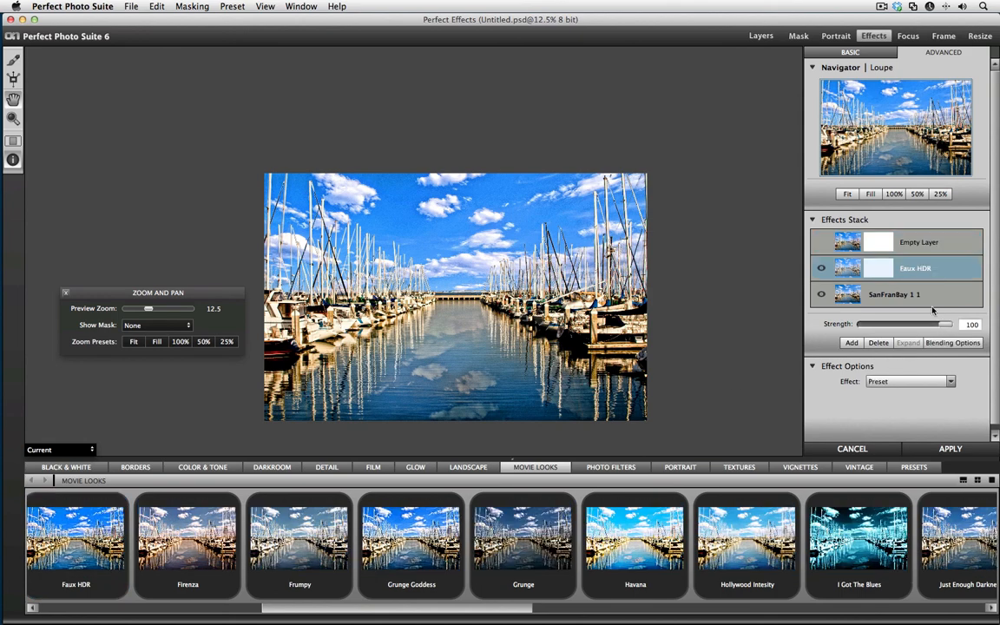
drag(943, 323, 909, 327)
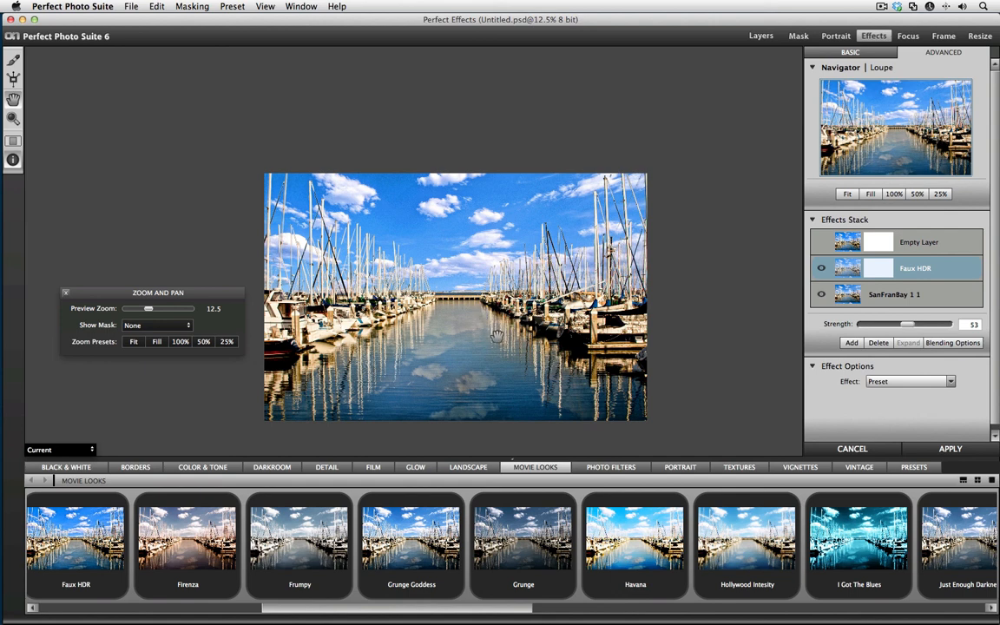
drag(497, 334, 501, 316)
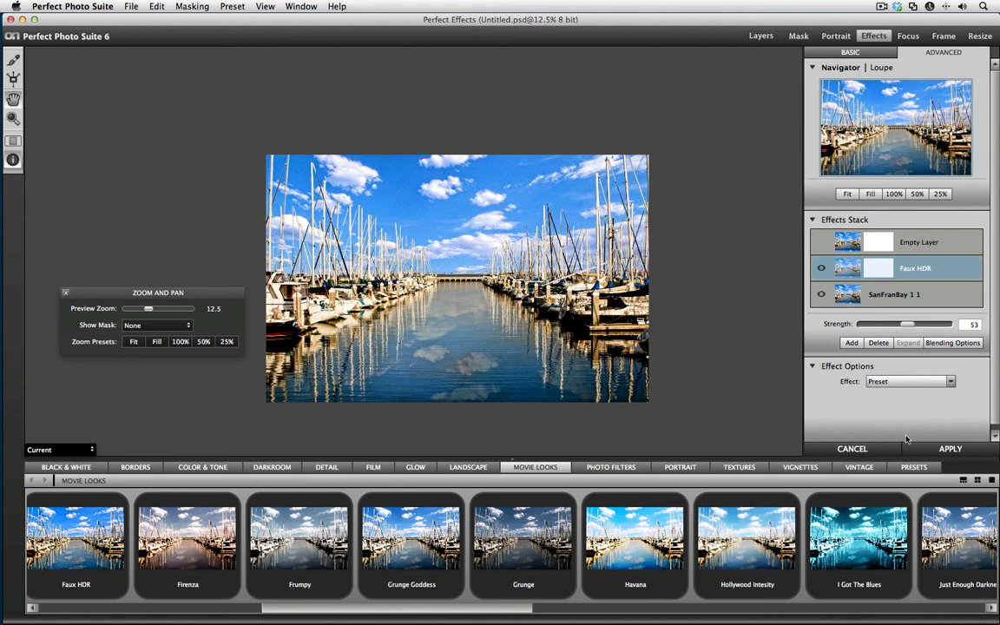
click(950, 448)
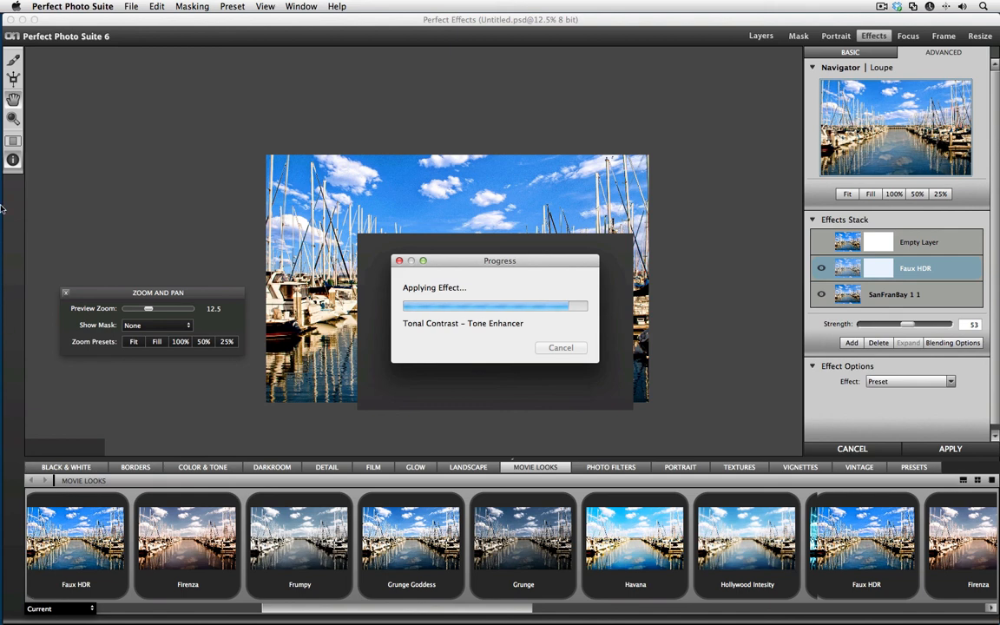
Switch to Finder and look through the Webinar iMac volumes, including onOne University
mouse_move(2, 208)
click(11, 176)
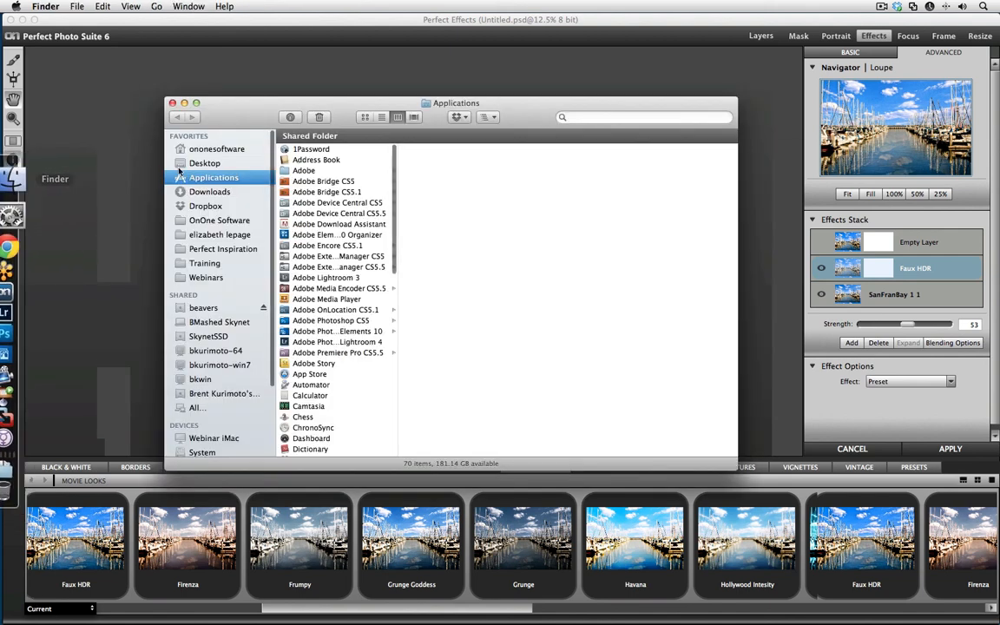
scroll(246, 344, down, 3)
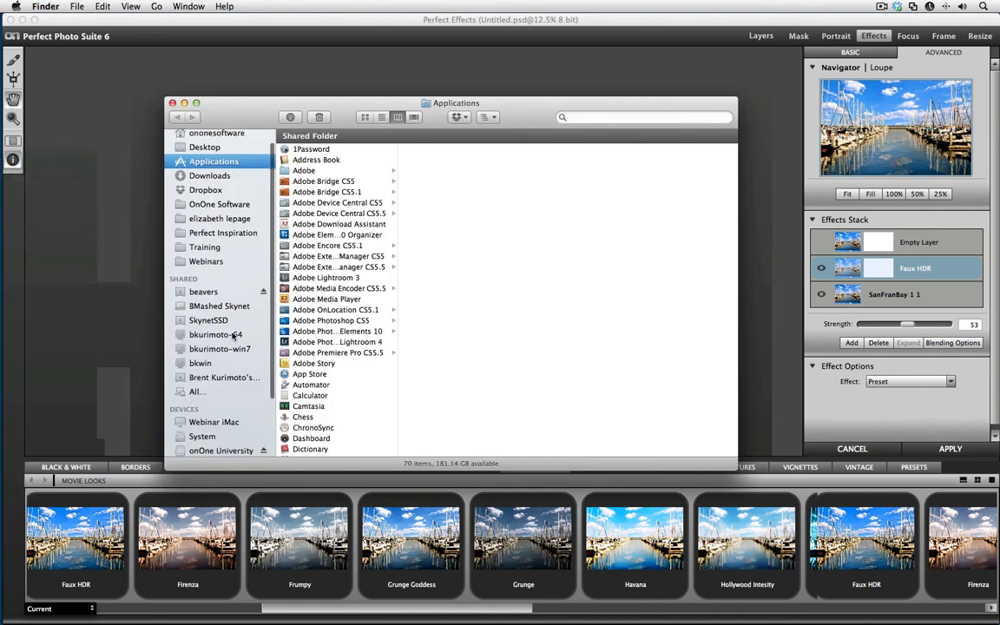
click(213, 417)
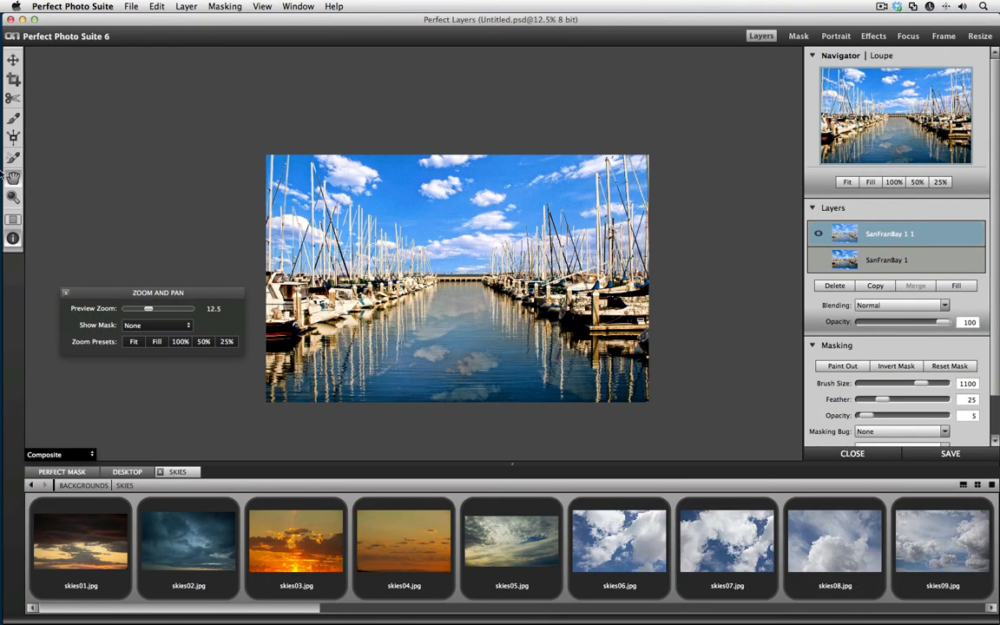
click(31, 170)
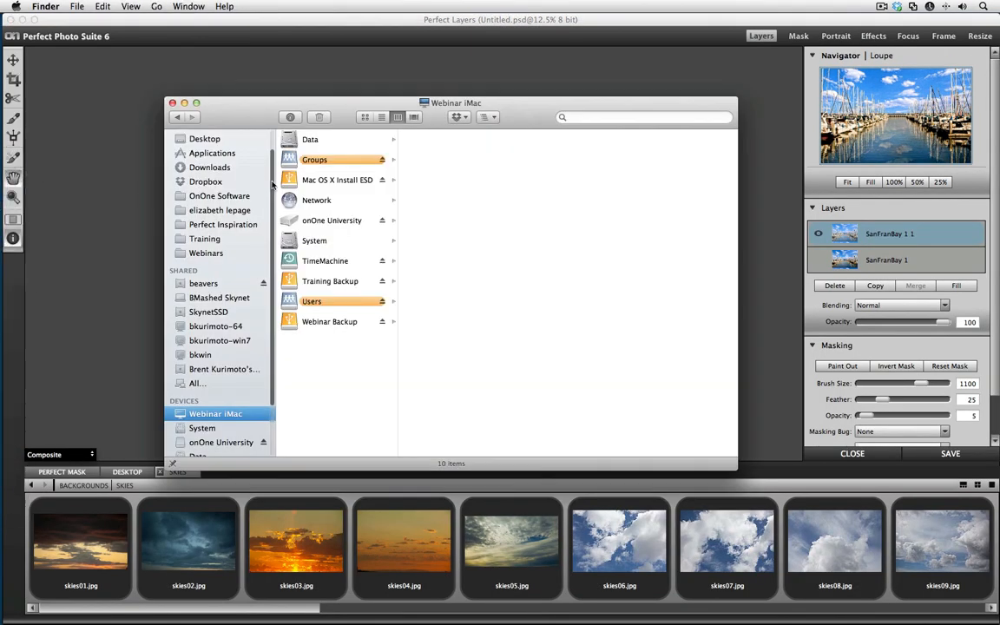
double_click(304, 219)
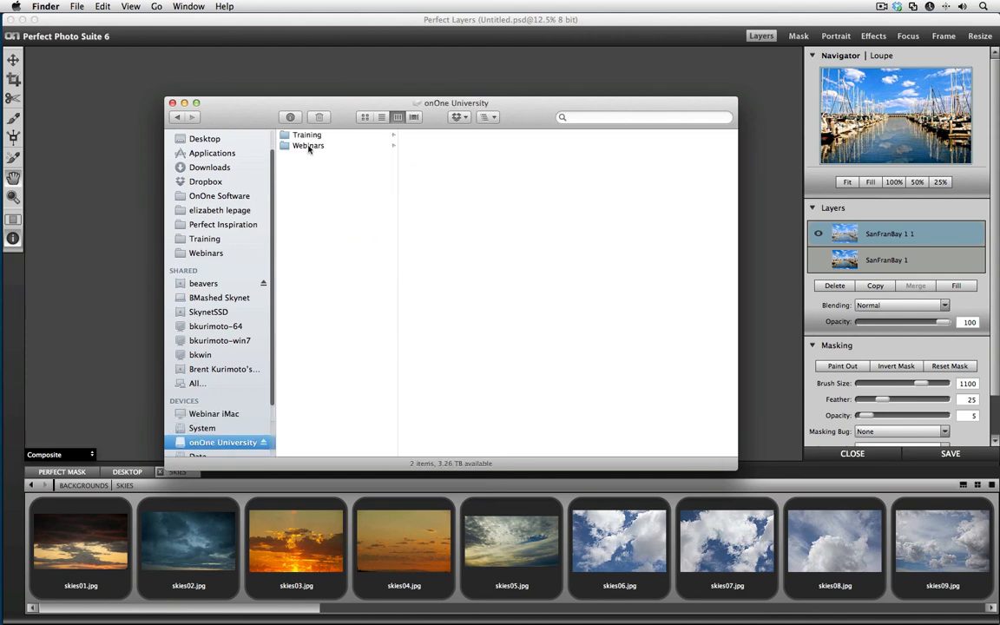
click(177, 118)
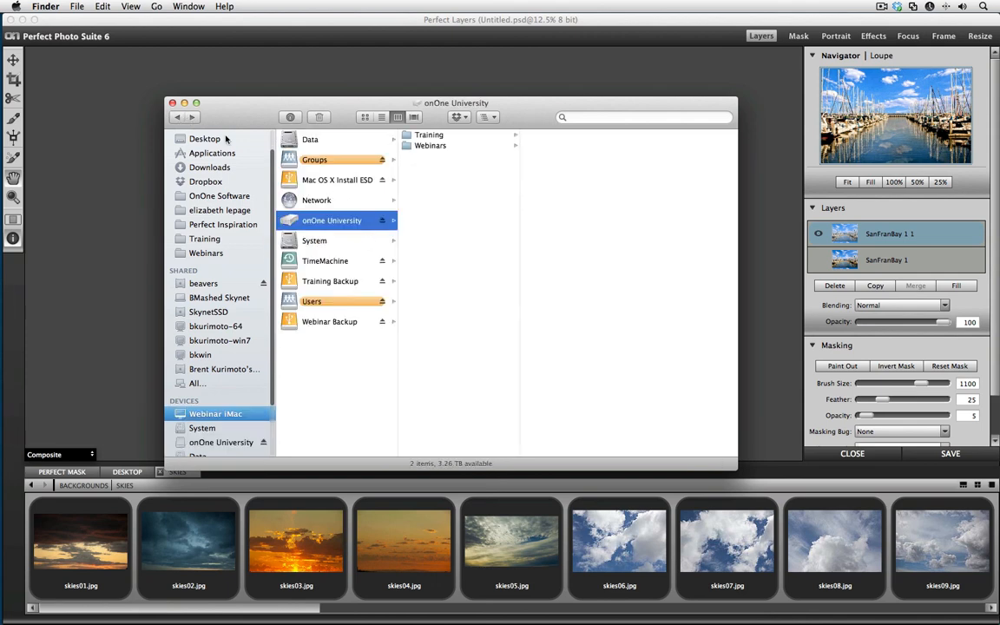
Browse System > Library > Application Support > onOne Software and look into its Perfect Suite program folders
click(308, 242)
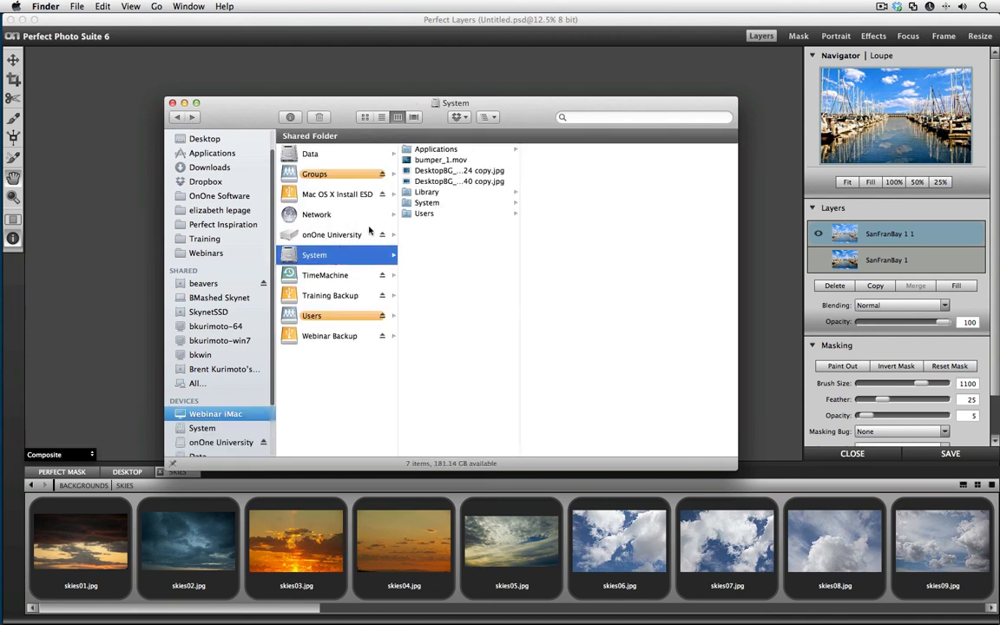
click(438, 193)
click(532, 149)
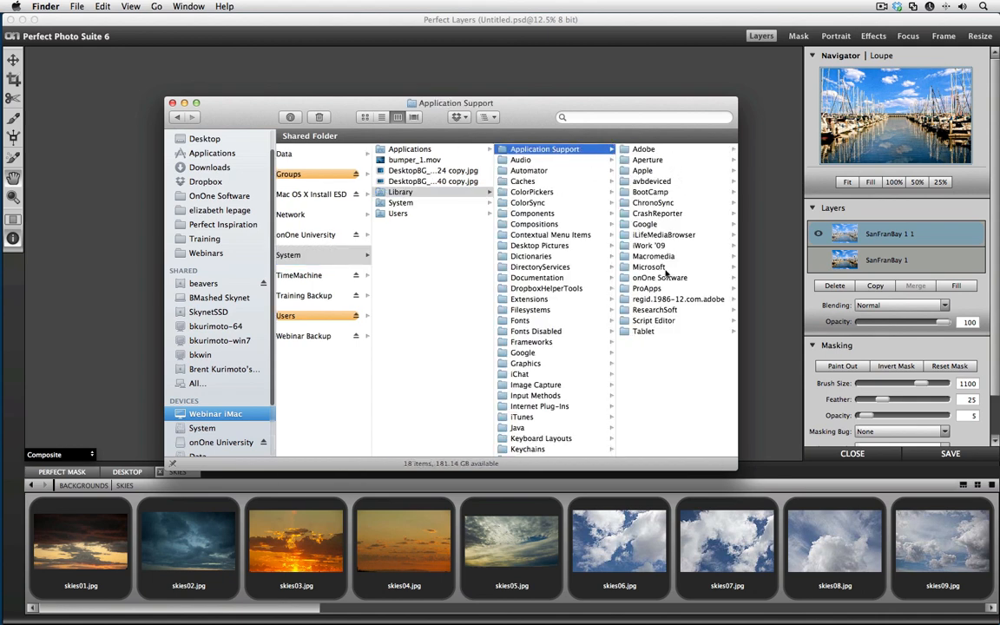
click(667, 278)
click(652, 191)
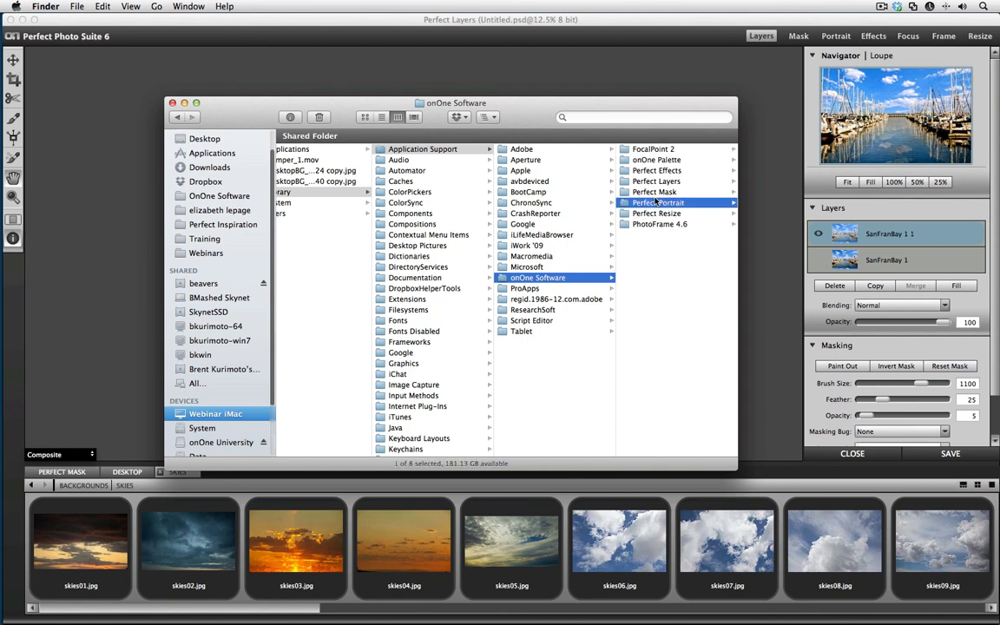
click(653, 151)
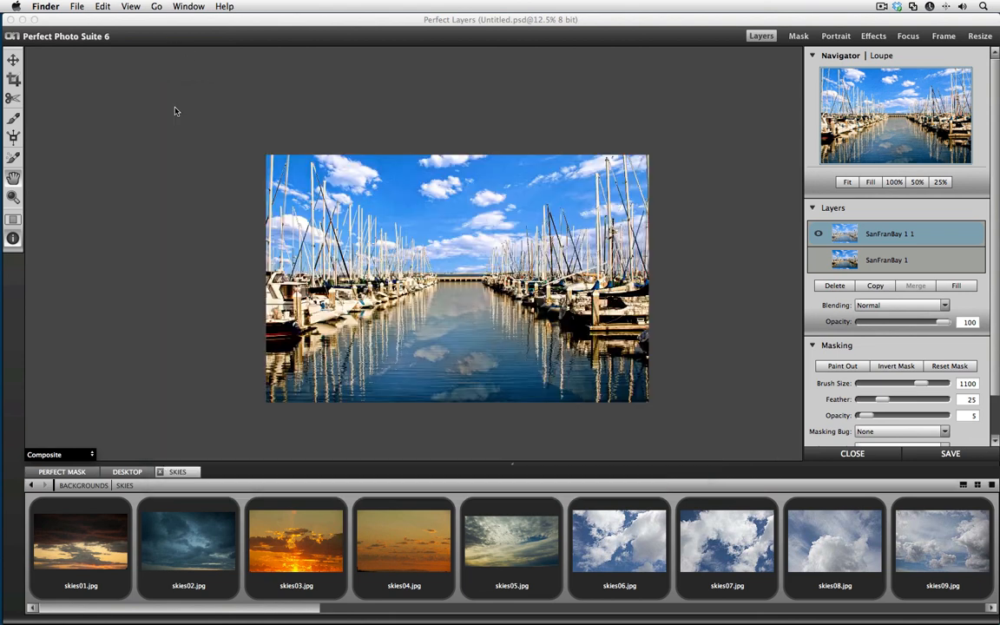
Close the Finder window and switch back to Perfect Layers
key(super+w)
click(77, 7)
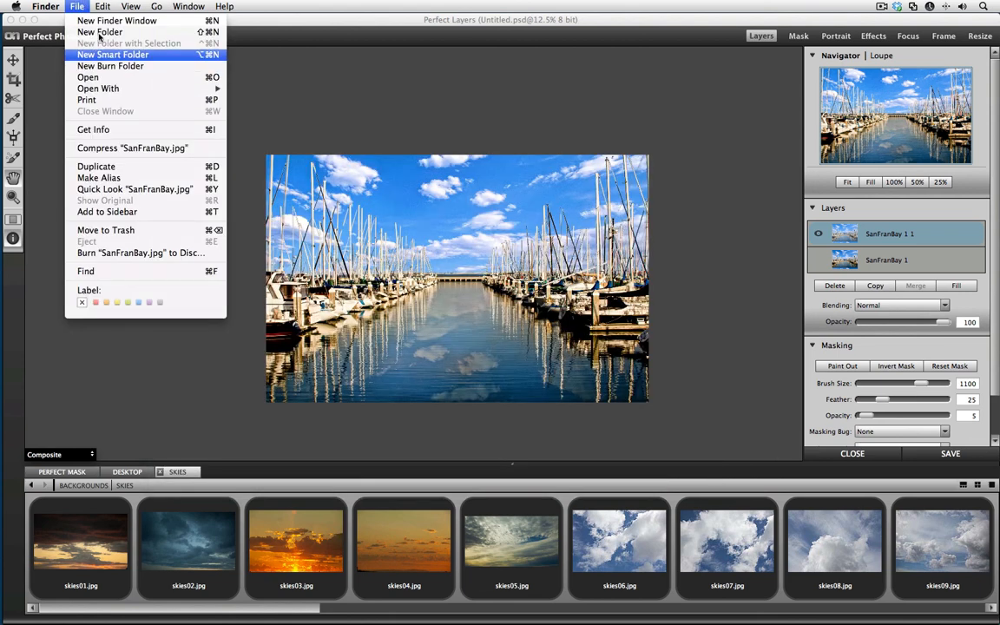
click(341, 75)
click(341, 75)
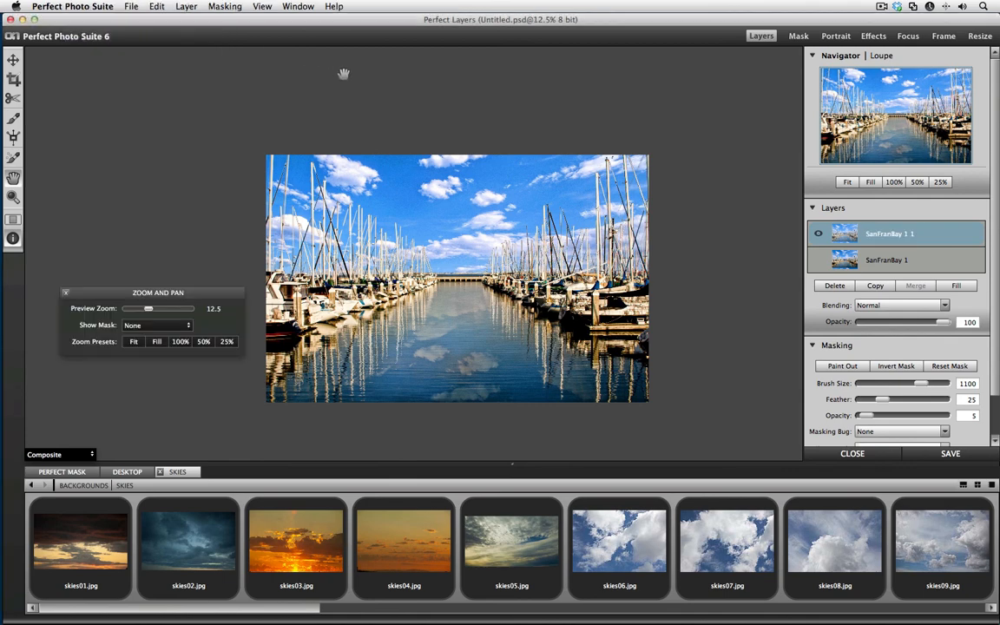
Open the Backgrounds library in the image browser and shift the application window slightly
click(132, 7)
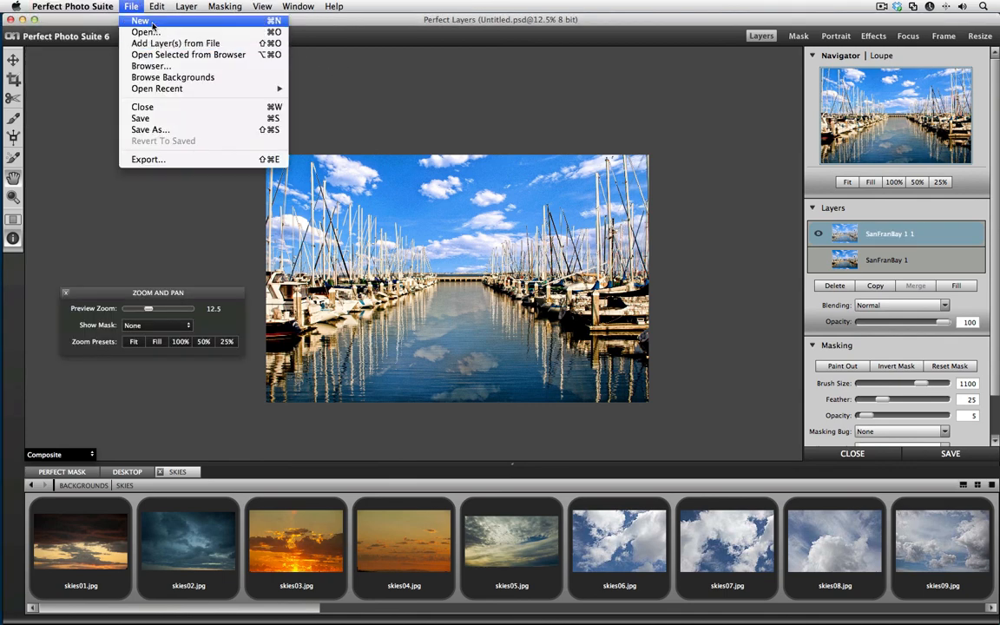
click(172, 77)
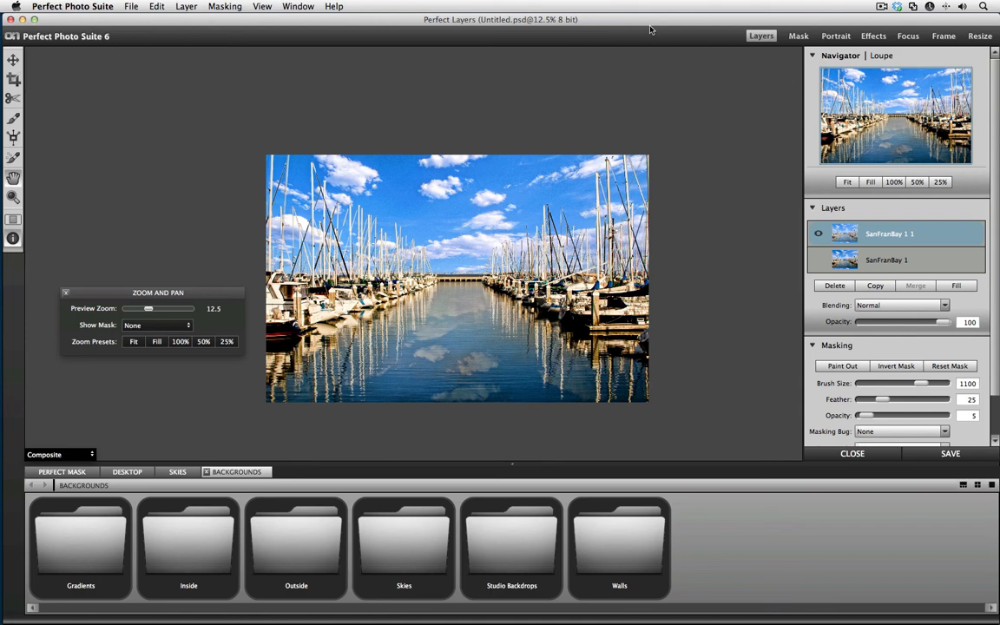
mouse_move(650, 17)
mouse_down()
mouse_move(641, 94)
mouse_move(640, 24)
mouse_up()
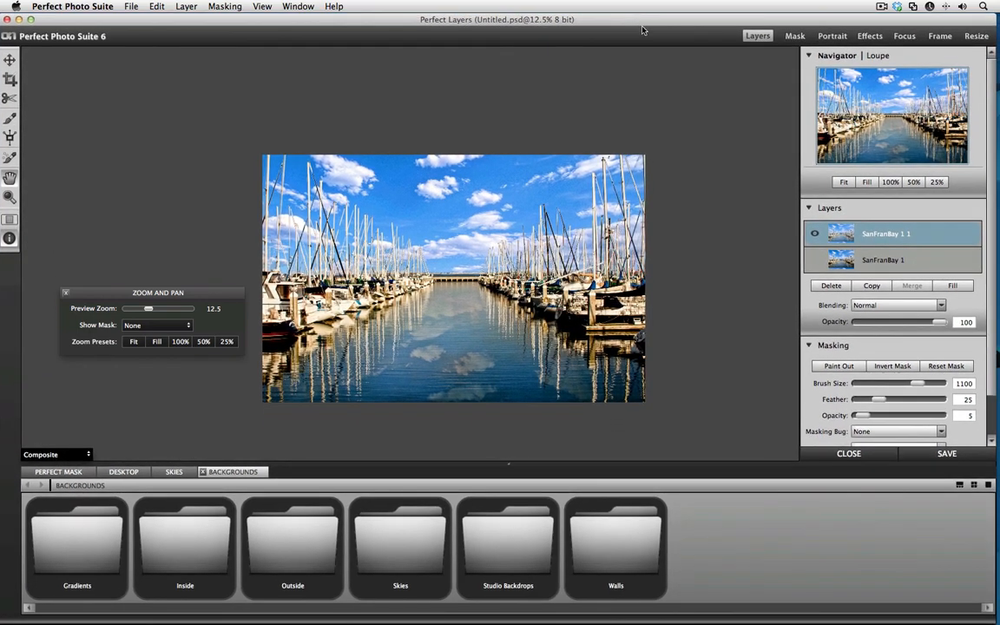